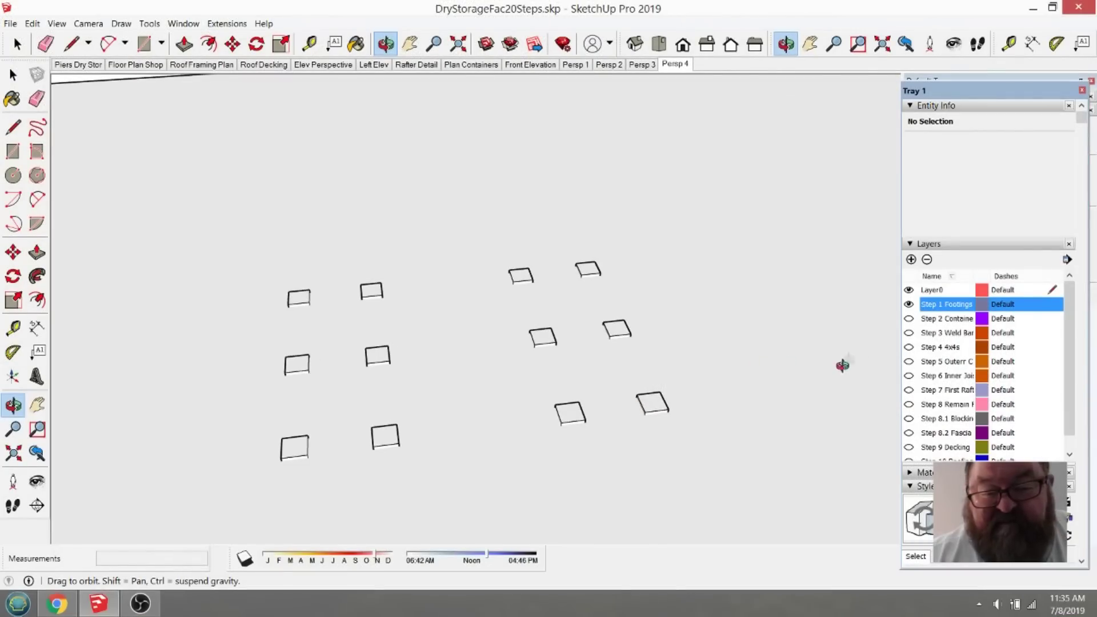
Step: Turn on the layers from Step 2 Containers through Step 8.2 Fascia
left_click(909, 318)
left_click(909, 333)
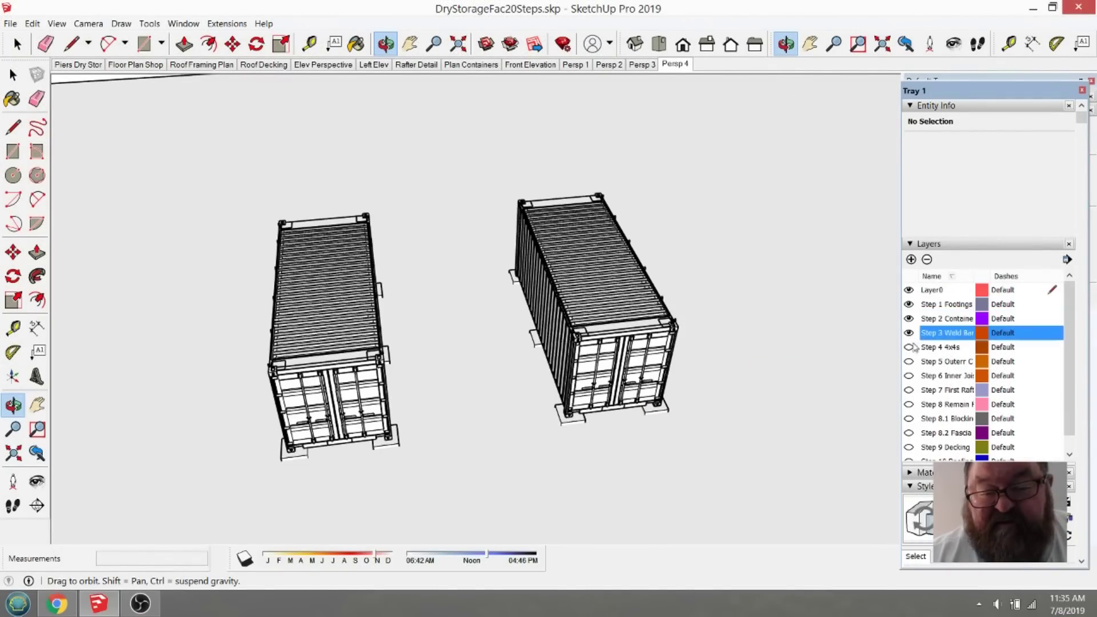
left_click(909, 348)
left_click(909, 362)
left_click(909, 376)
left_click(909, 390)
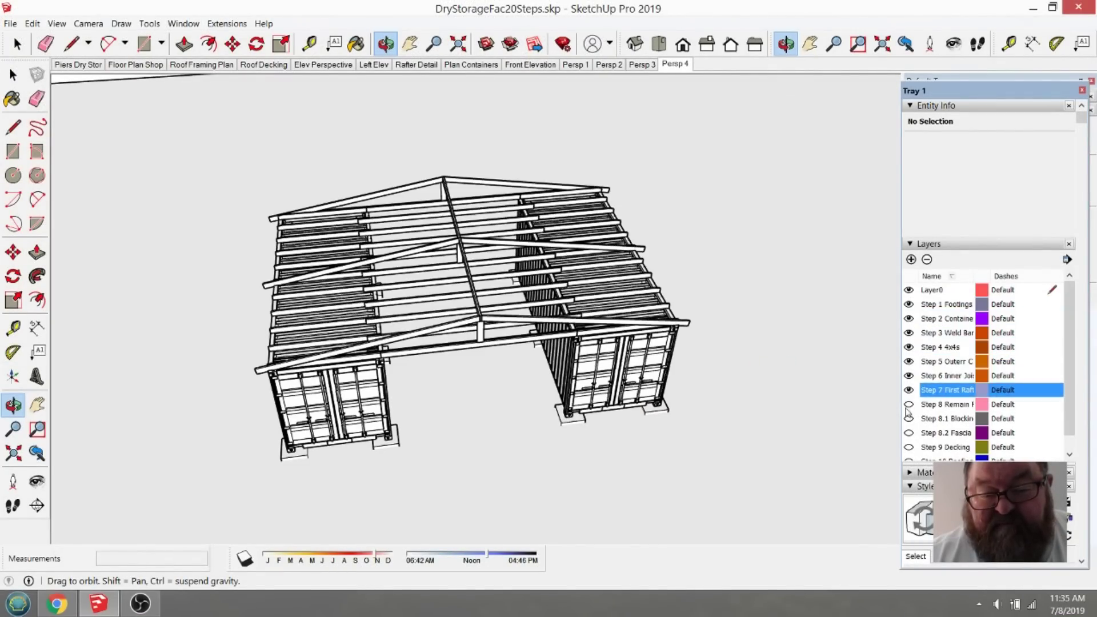
left_click(909, 404)
left_click(909, 418)
left_click(909, 433)
Step: Turn on the Step 9 Decking and Step 10 Roofing layers
scroll(909, 430, "down", 3)
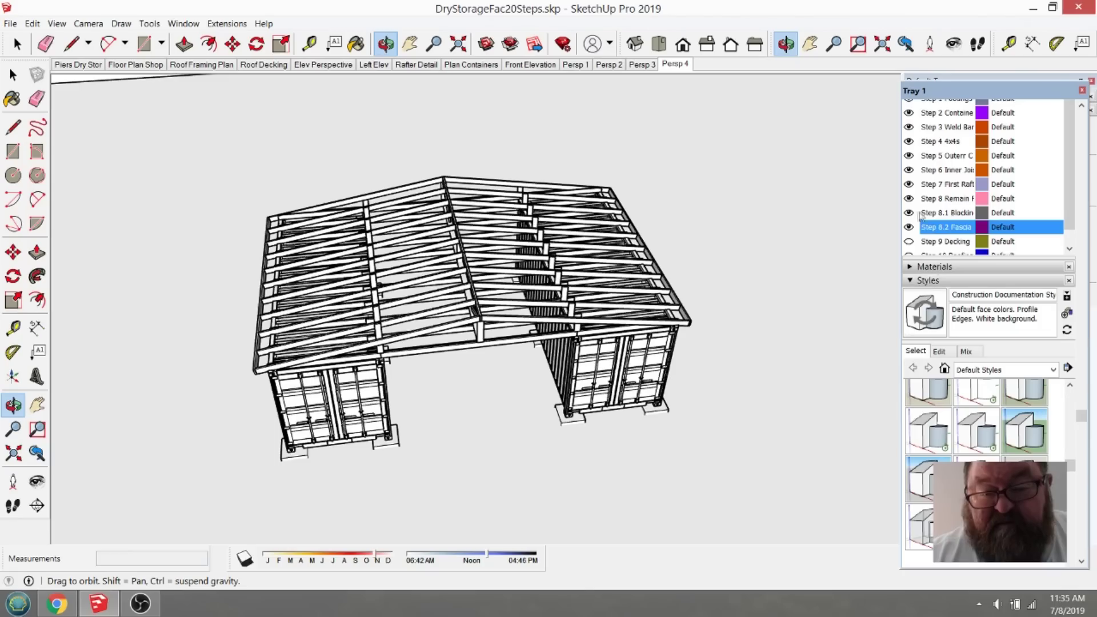
left_click(909, 241)
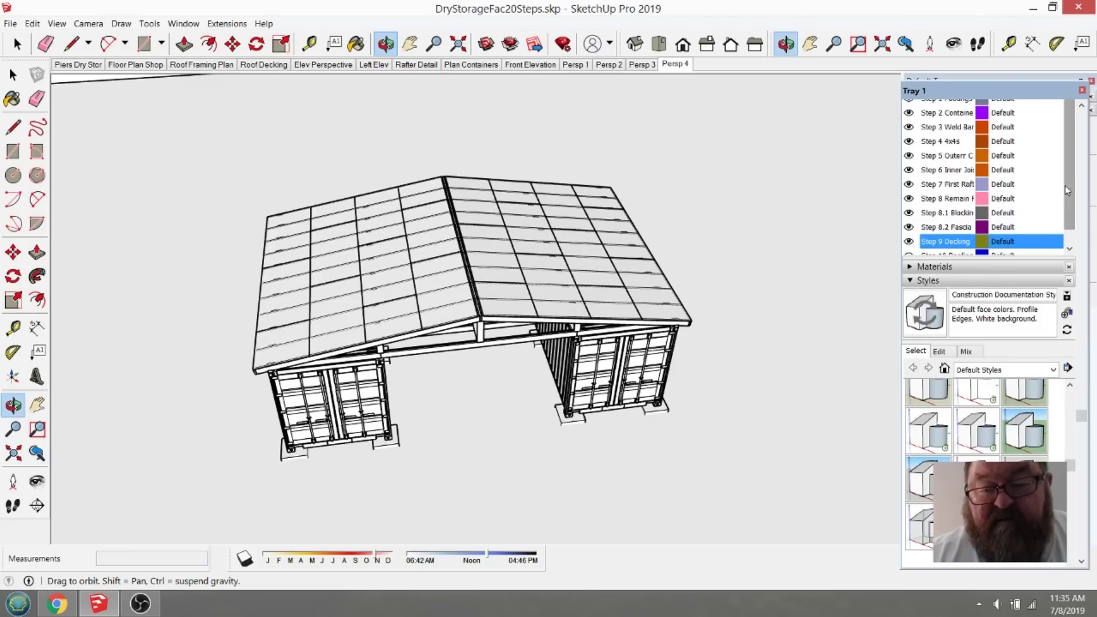
left_click_drag(1065, 186, 1070, 222)
left_click(909, 241)
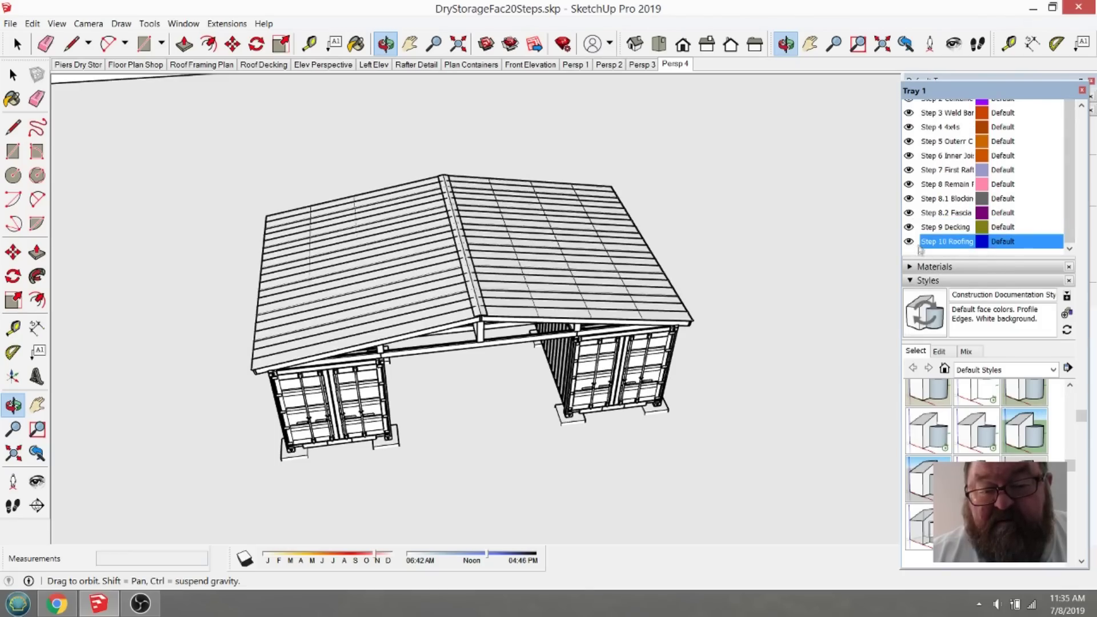
left_click_drag(546, 279, 377, 204)
scroll(543, 297, "up", 5)
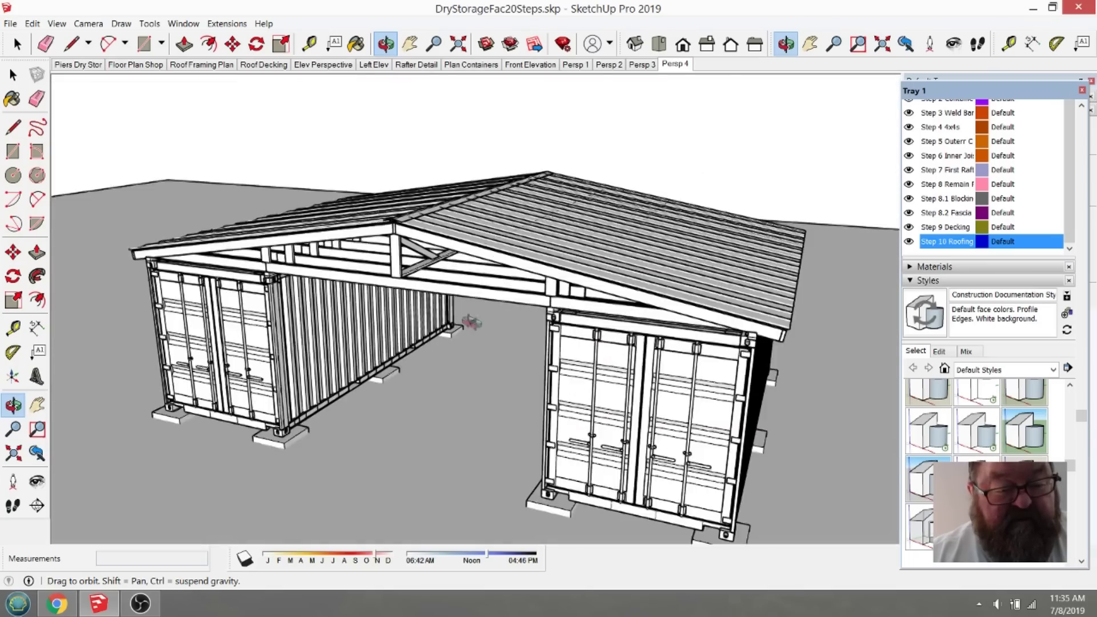
scroll(629, 294, "down", 3)
left_click_drag(656, 292, 550, 308)
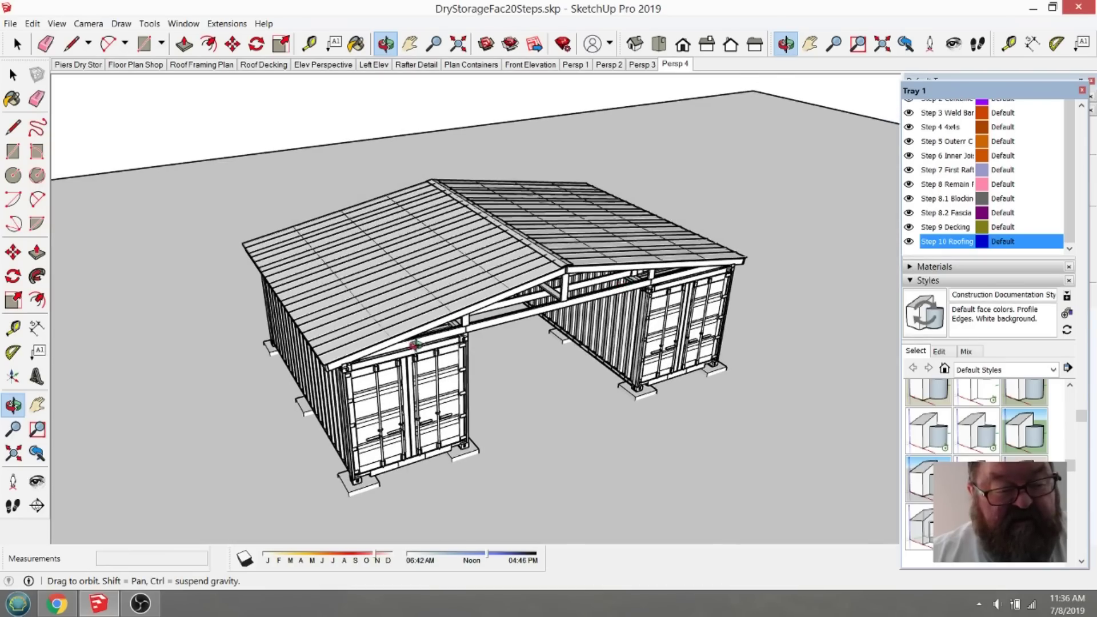
left_click_drag(414, 344, 233, 274)
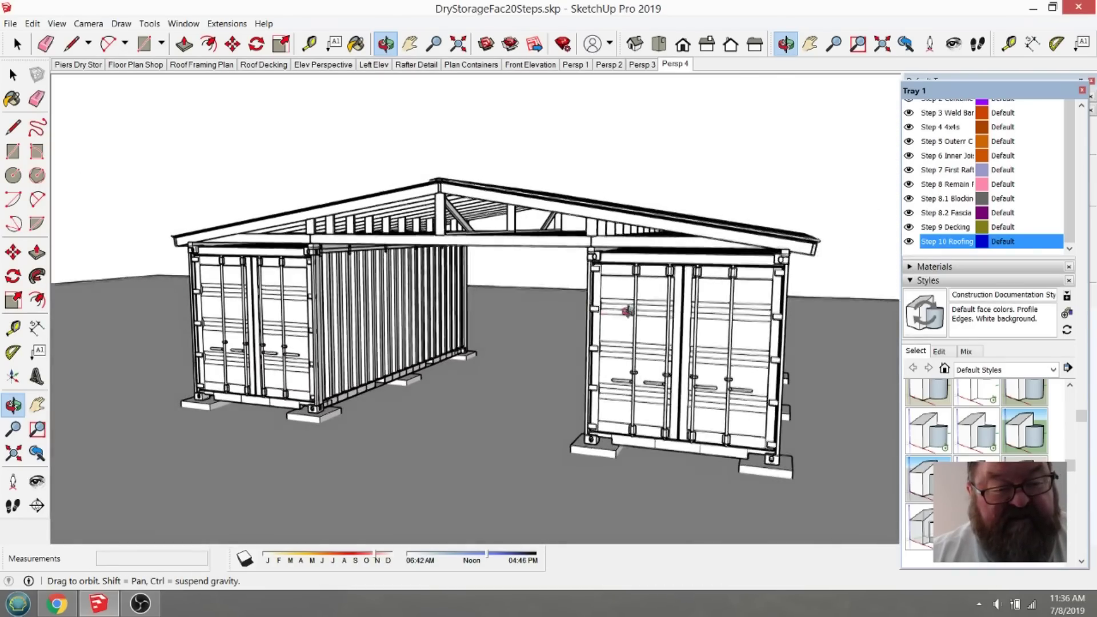
left_click_drag(627, 311, 673, 370)
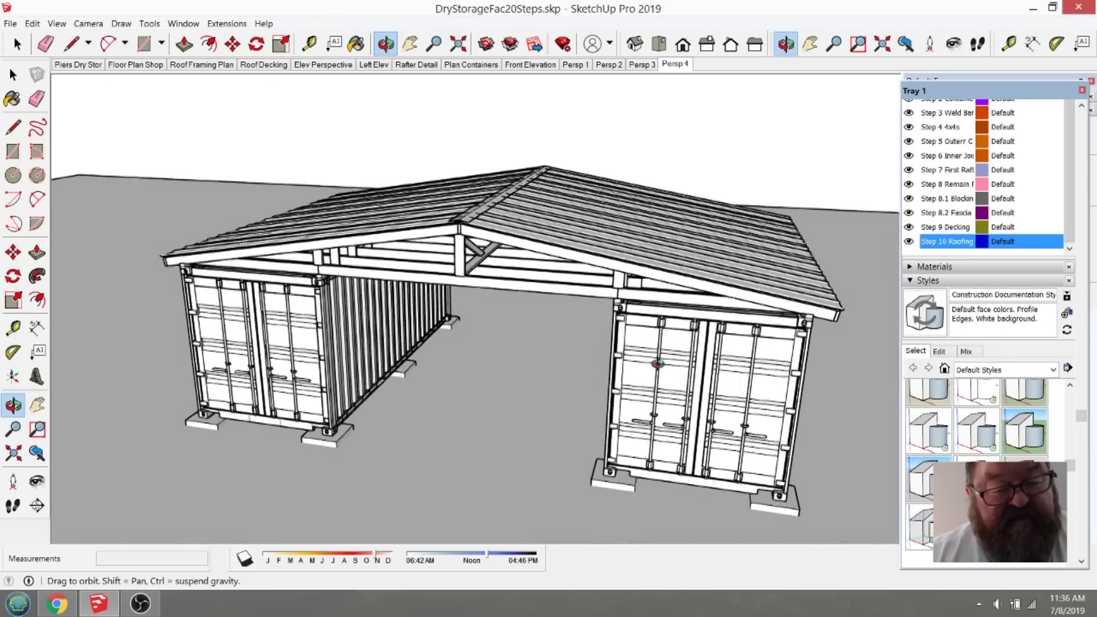
left_click_drag(640, 387, 549, 329)
left_click_drag(513, 454, 482, 207)
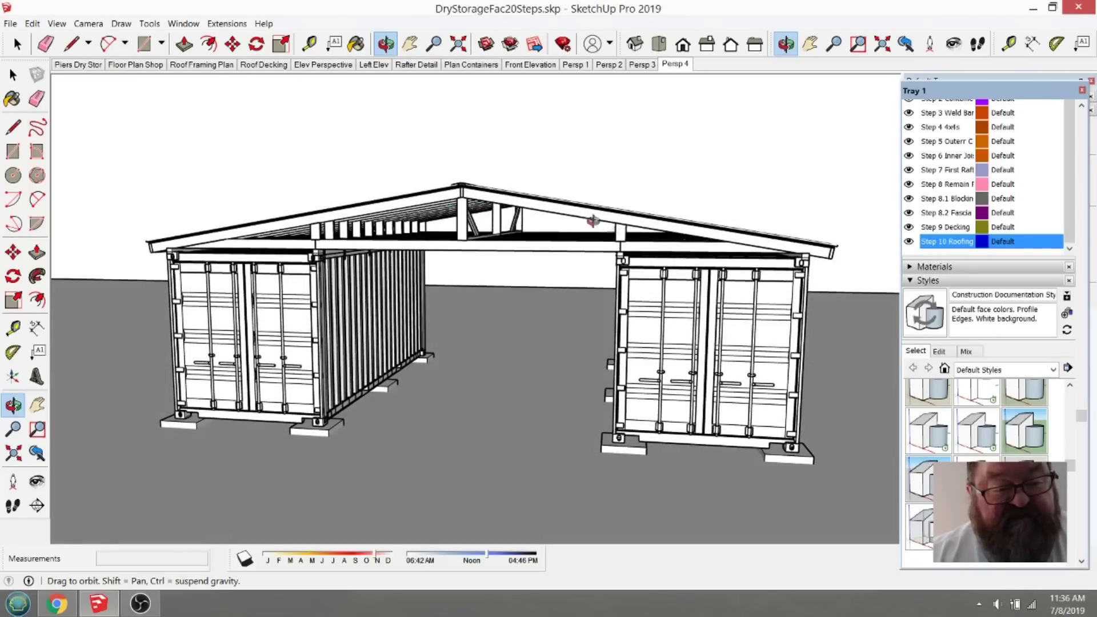
left_click_drag(593, 221, 444, 416)
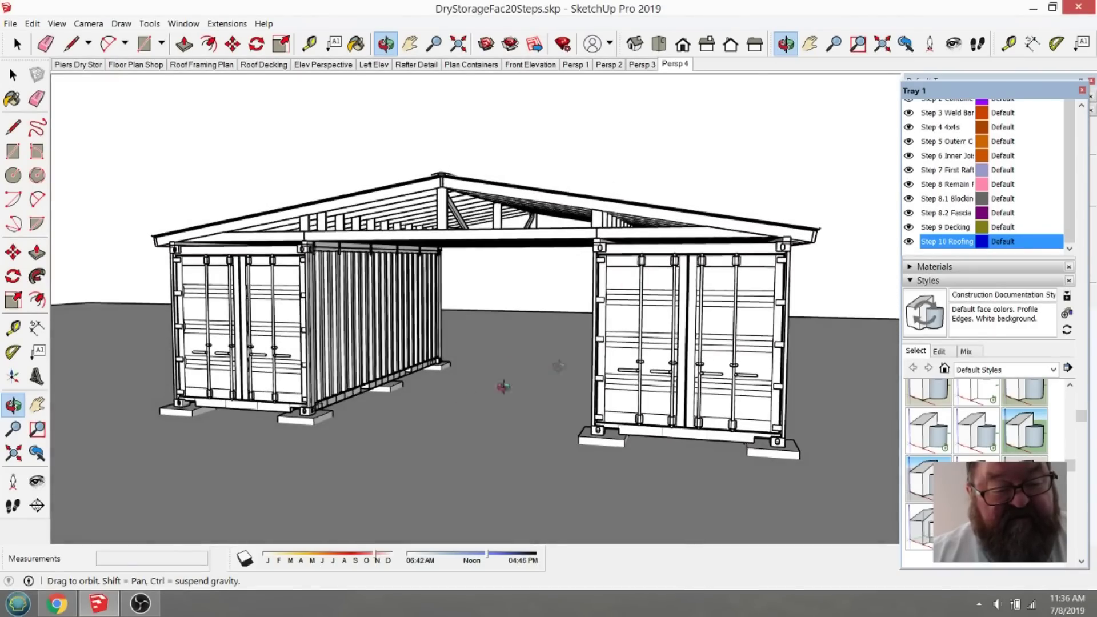
left_click_drag(503, 387, 469, 375)
left_click_drag(694, 319, 546, 294)
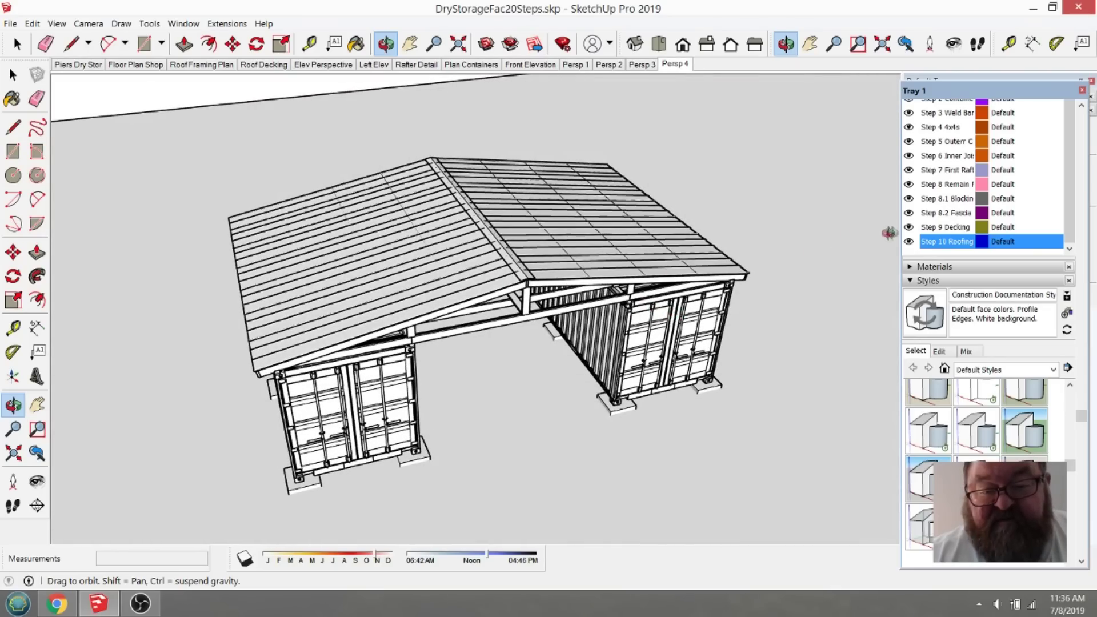
Step: Hide every layer from Step 10 Roofing down to Step 2 Containers
left_click(909, 241)
left_click(909, 227)
left_click(909, 212)
left_click(909, 199)
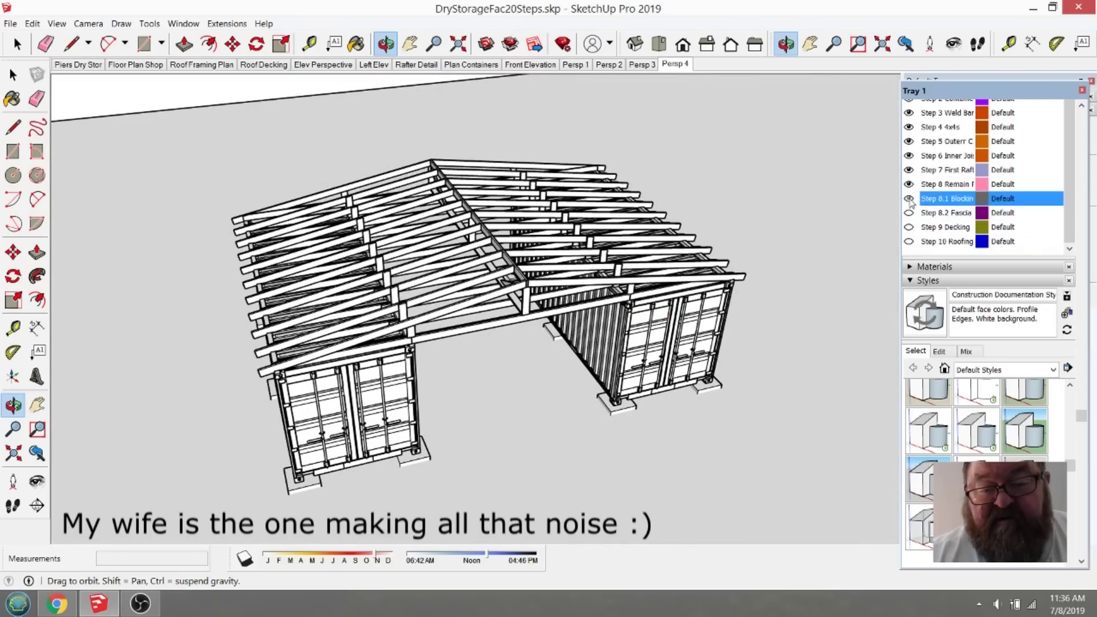
left_click(909, 184)
left_click(909, 169)
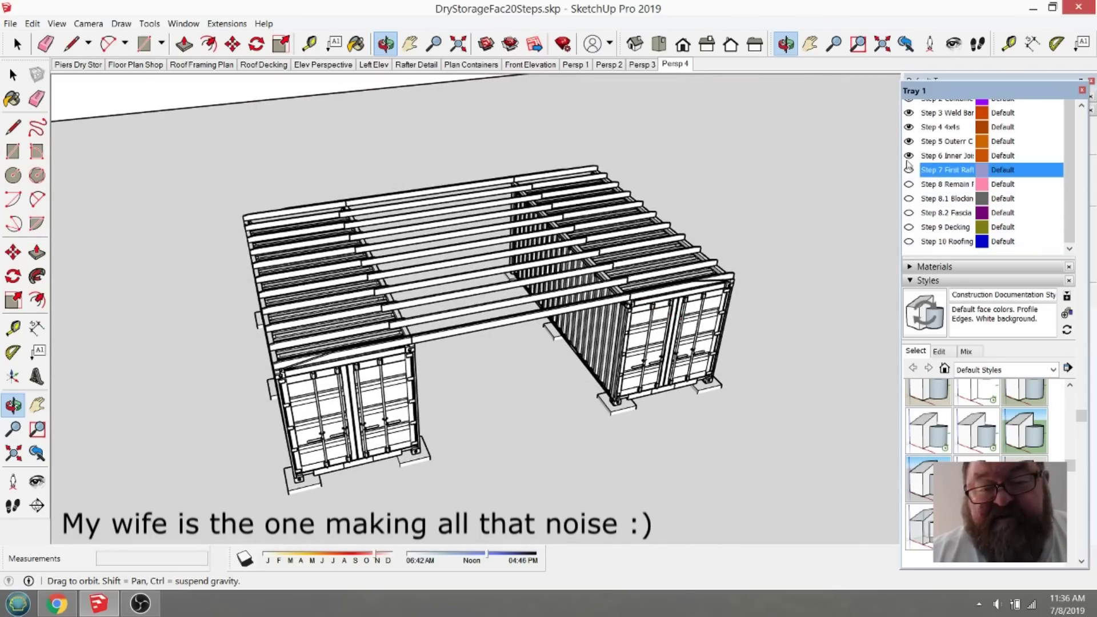
left_click(909, 155)
left_click(909, 141)
left_click(909, 127)
left_click(909, 112)
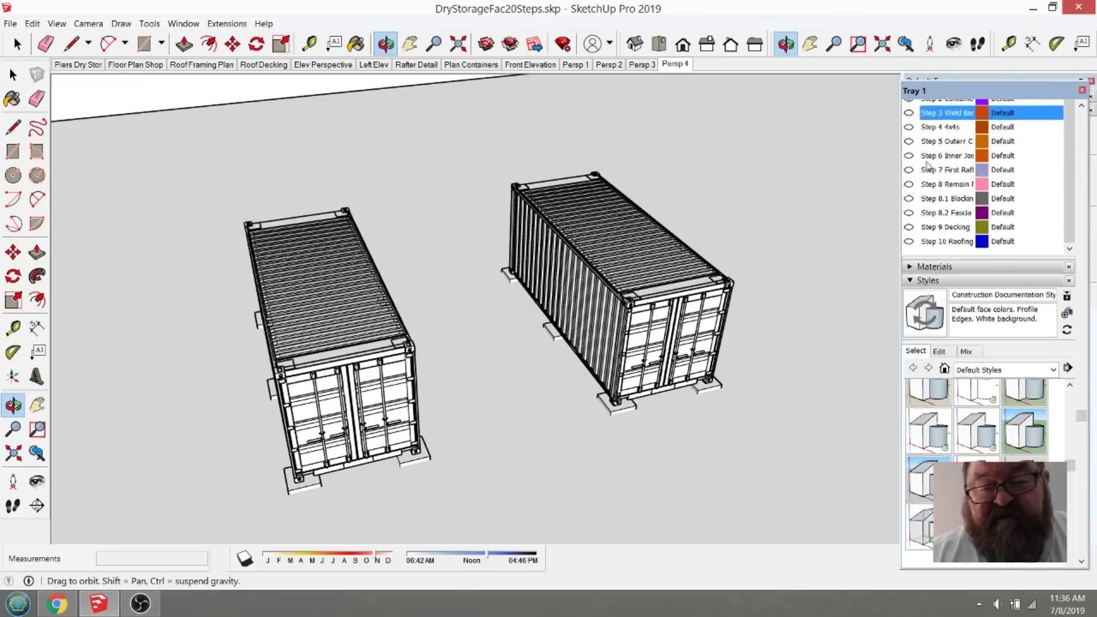
scroll(950, 255, "up", 3)
left_click(908, 250)
Step: Orbit and zoom around the twelve 2' footing pads to inspect them
left_click_drag(629, 348, 589, 428)
left_click_drag(635, 376, 650, 404)
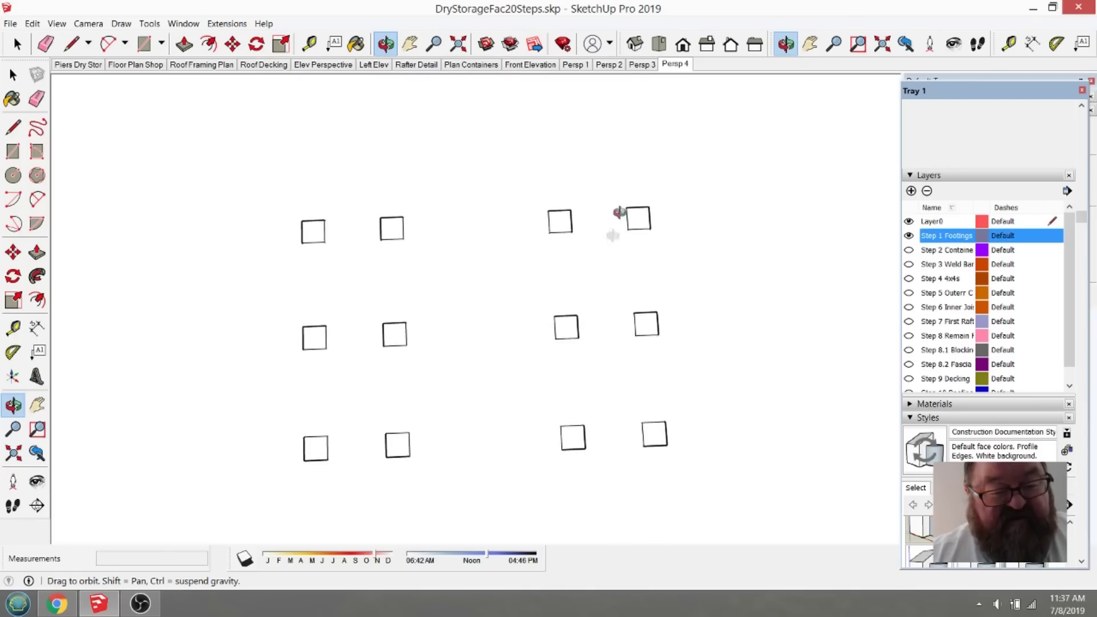
left_click_drag(561, 412, 558, 267)
scroll(619, 421, "up", 5)
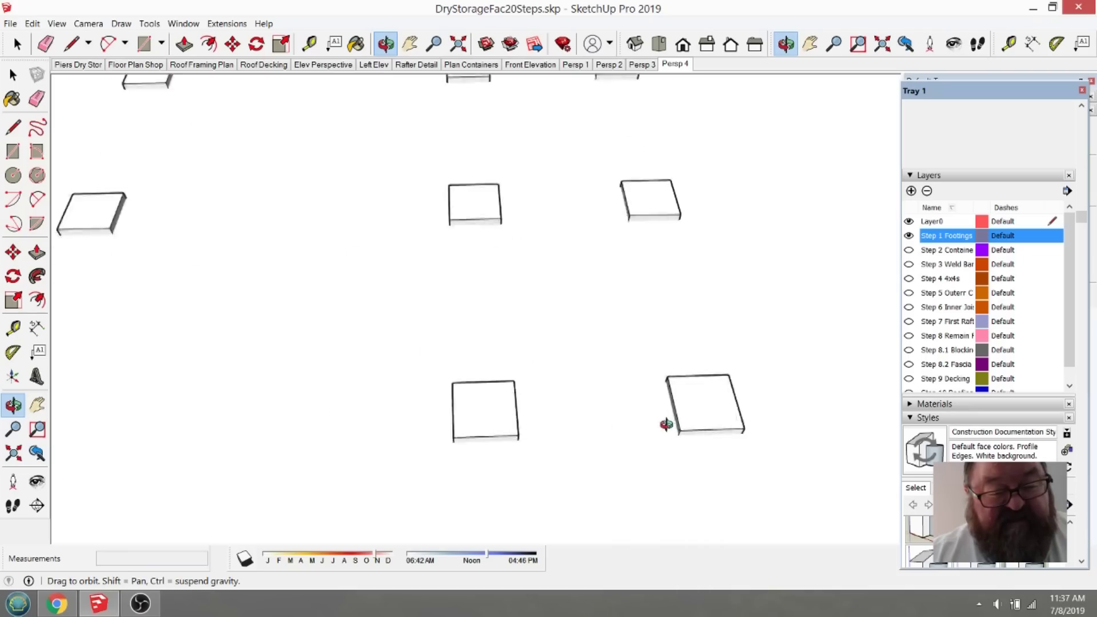
scroll(696, 413, "down", 5)
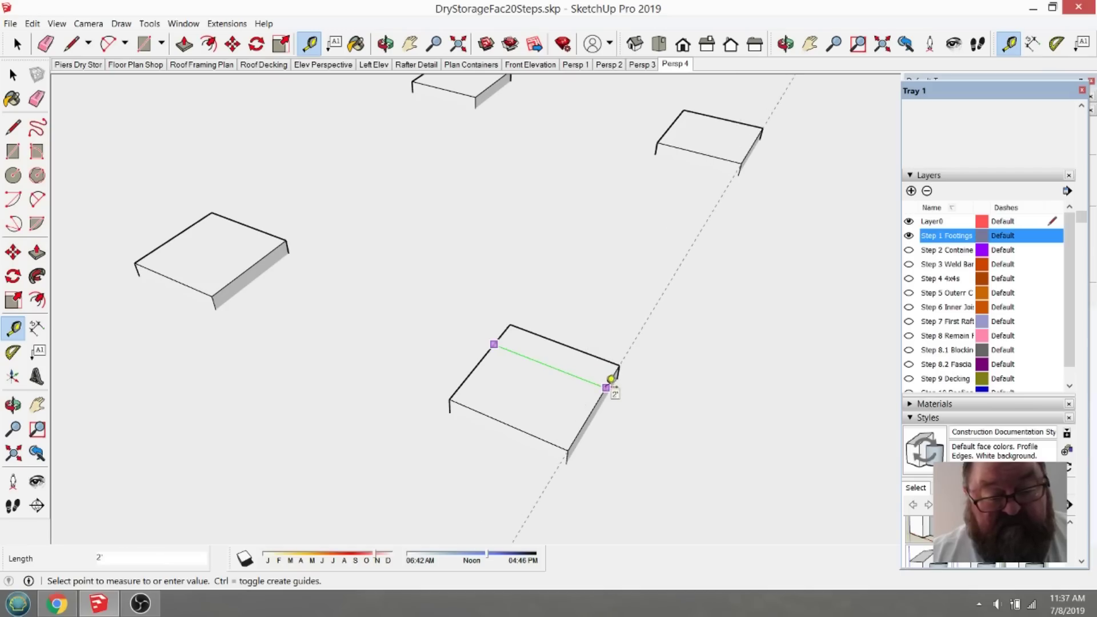
scroll(595, 379, "down", 5)
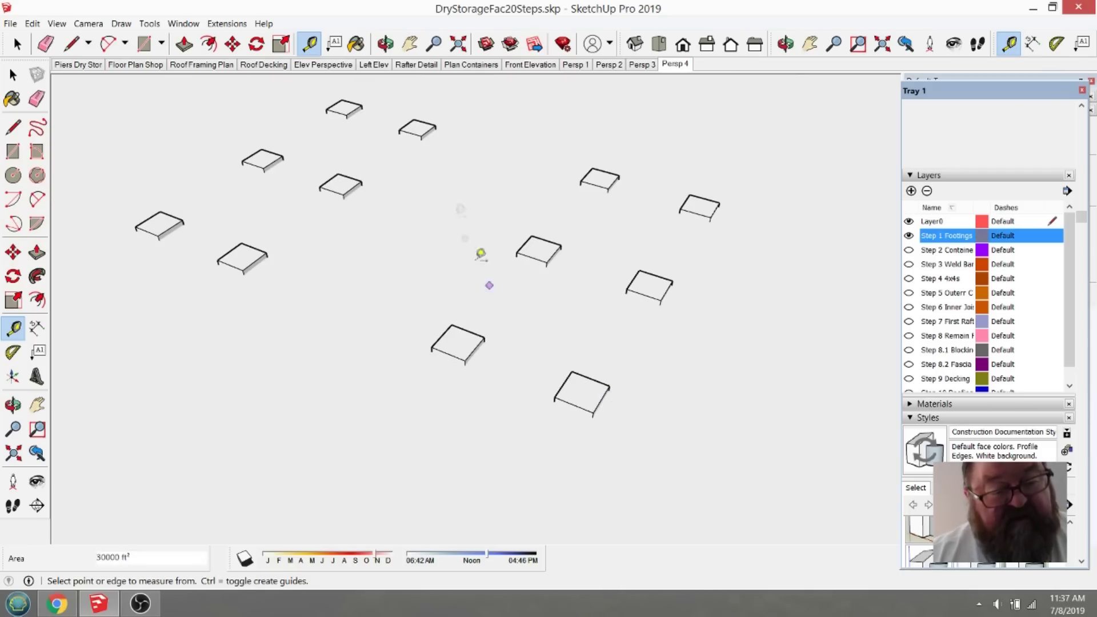
left_click(384, 50)
left_click_drag(406, 191, 453, 342)
left_click_drag(566, 404, 602, 398)
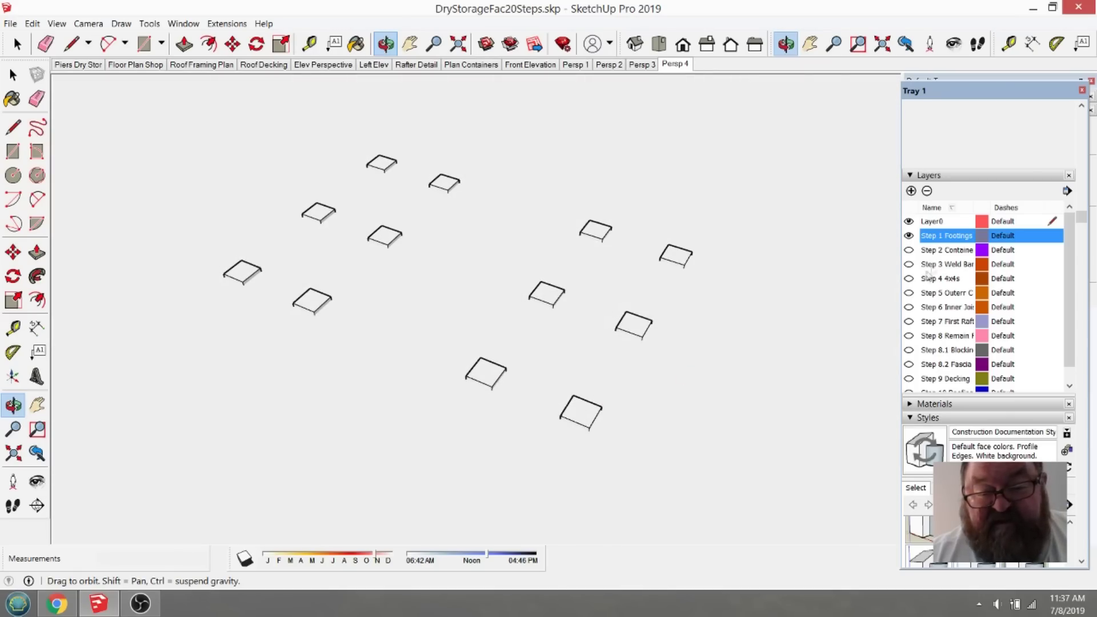
left_click(908, 250)
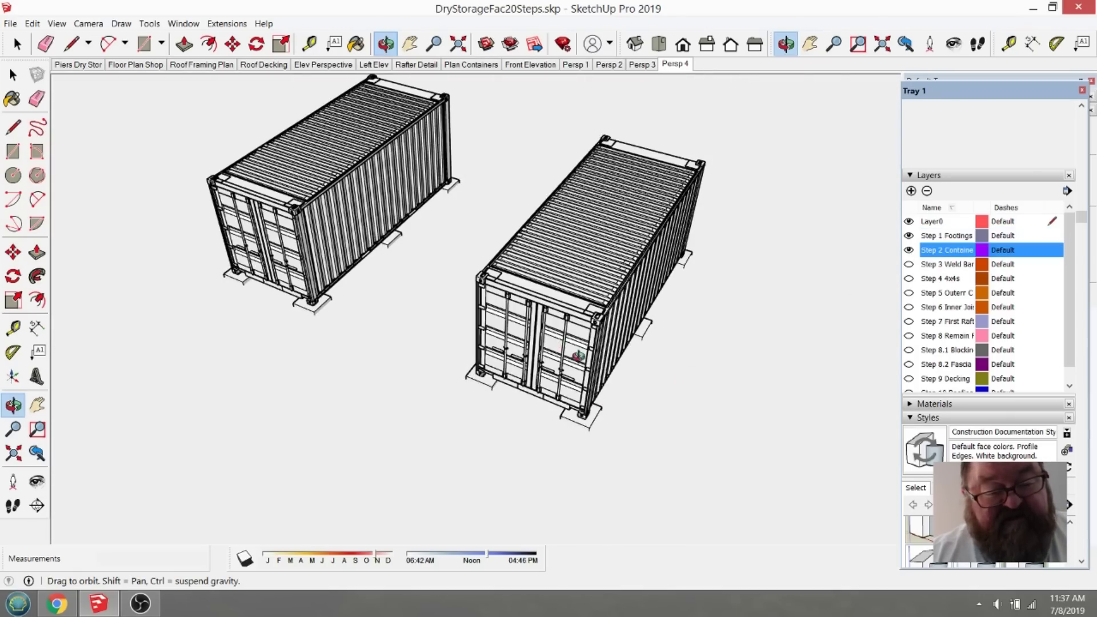
scroll(579, 355, "up", 10)
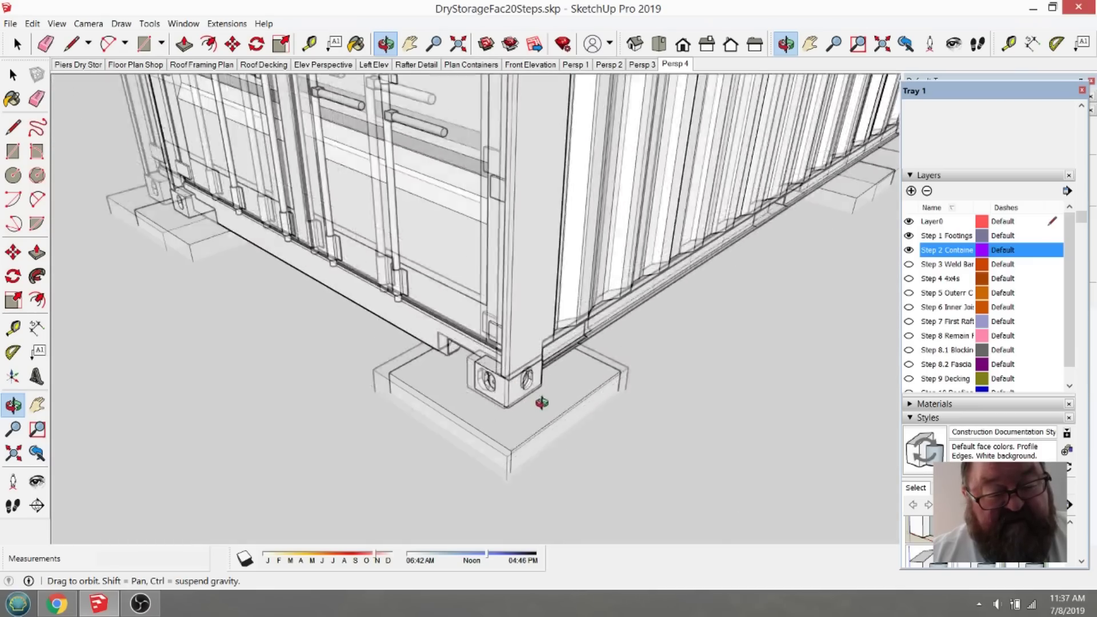
scroll(541, 403, "up", 8)
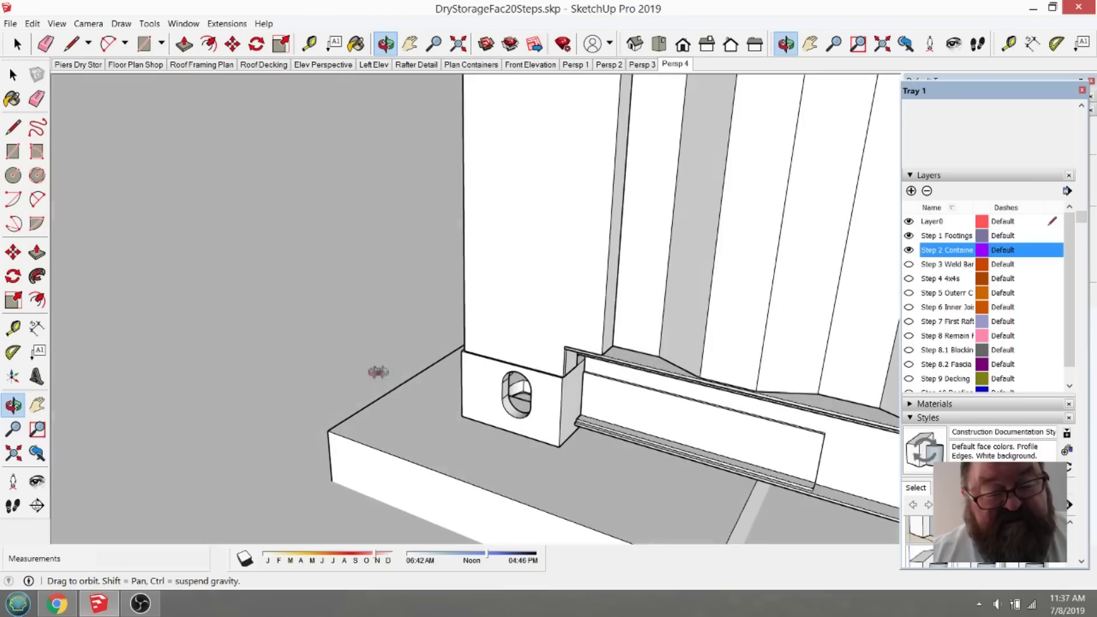
middle_click_drag(559, 454, 504, 422)
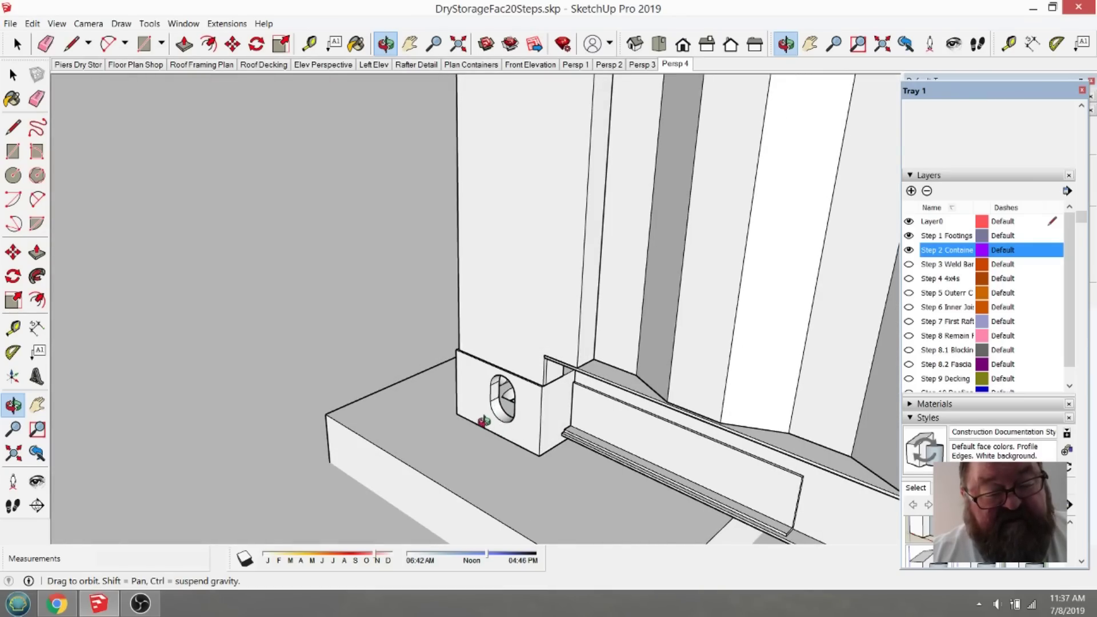
middle_click_drag(464, 428, 486, 463)
scroll(486, 463, "down", 10)
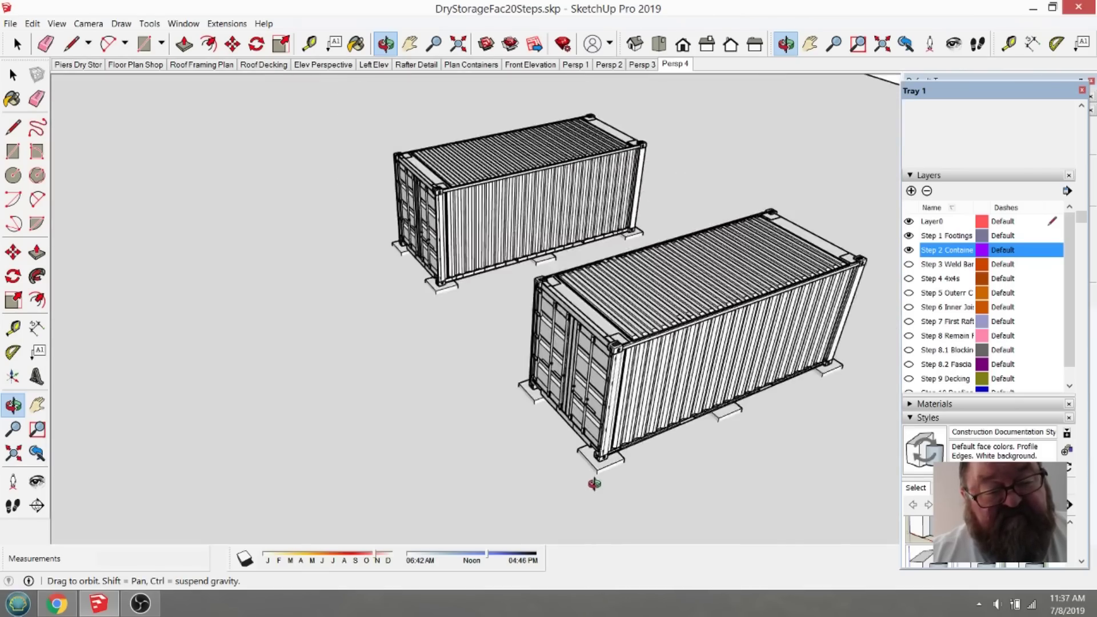
scroll(594, 484, "down", 3)
middle_click_drag(594, 484, 615, 379)
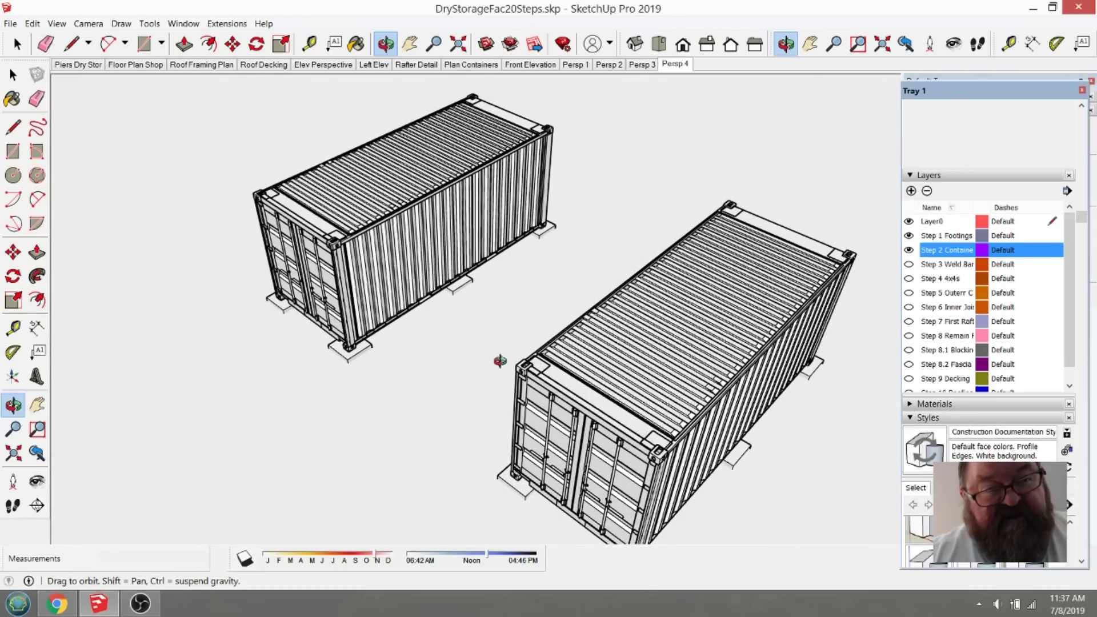
middle_click_drag(630, 432, 706, 424)
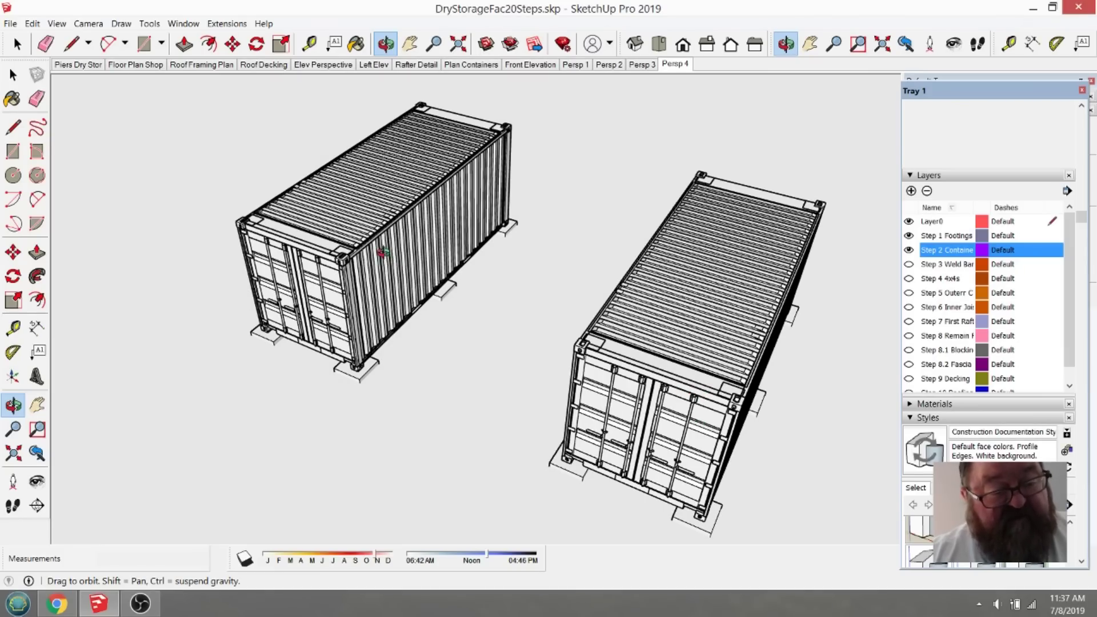
middle_click_drag(381, 252, 372, 264)
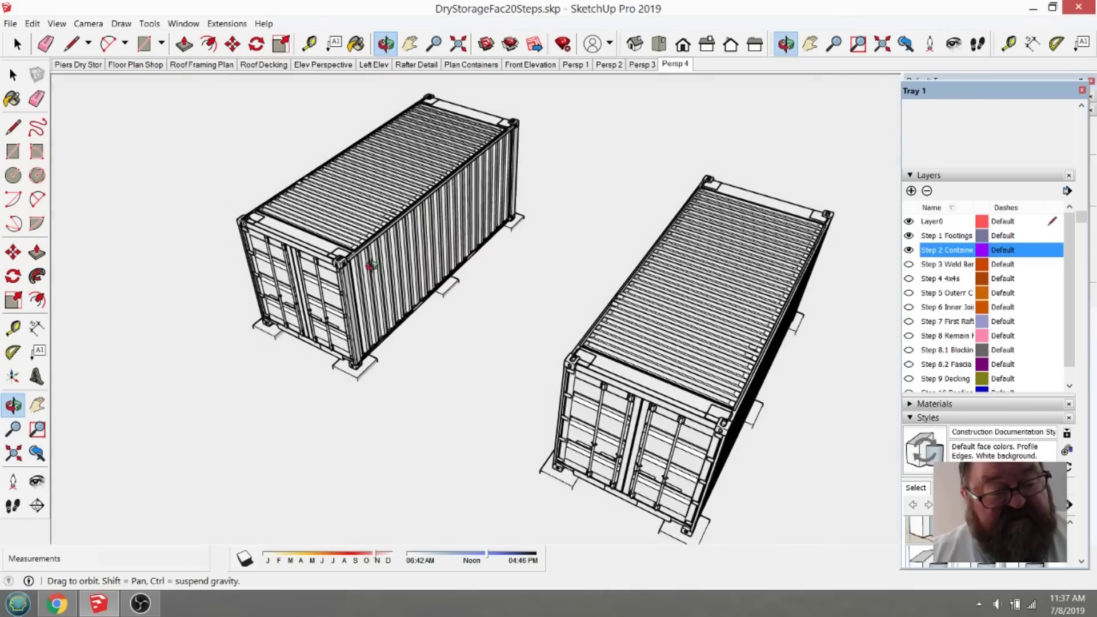
middle_click_drag(668, 390, 632, 363)
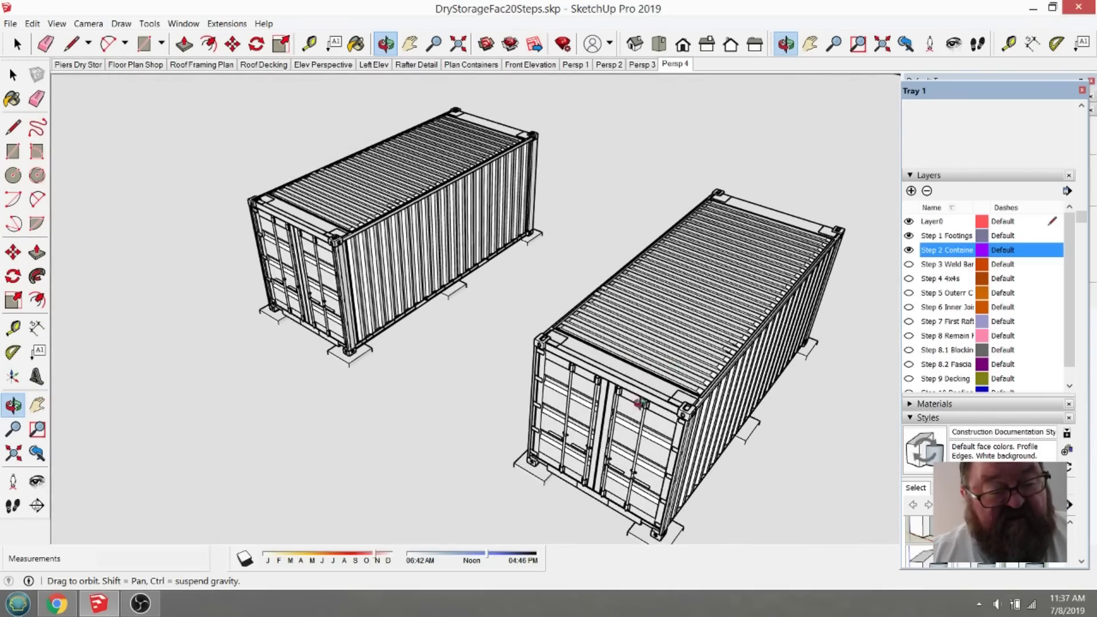
middle_click_drag(649, 422, 601, 331)
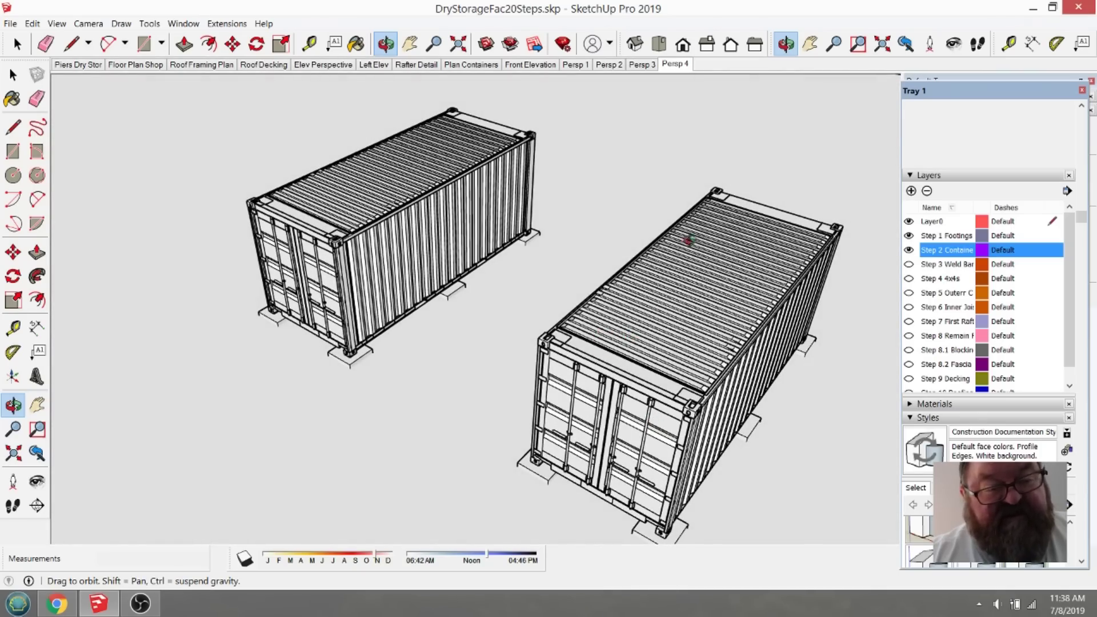
middle_click_drag(678, 382, 624, 350)
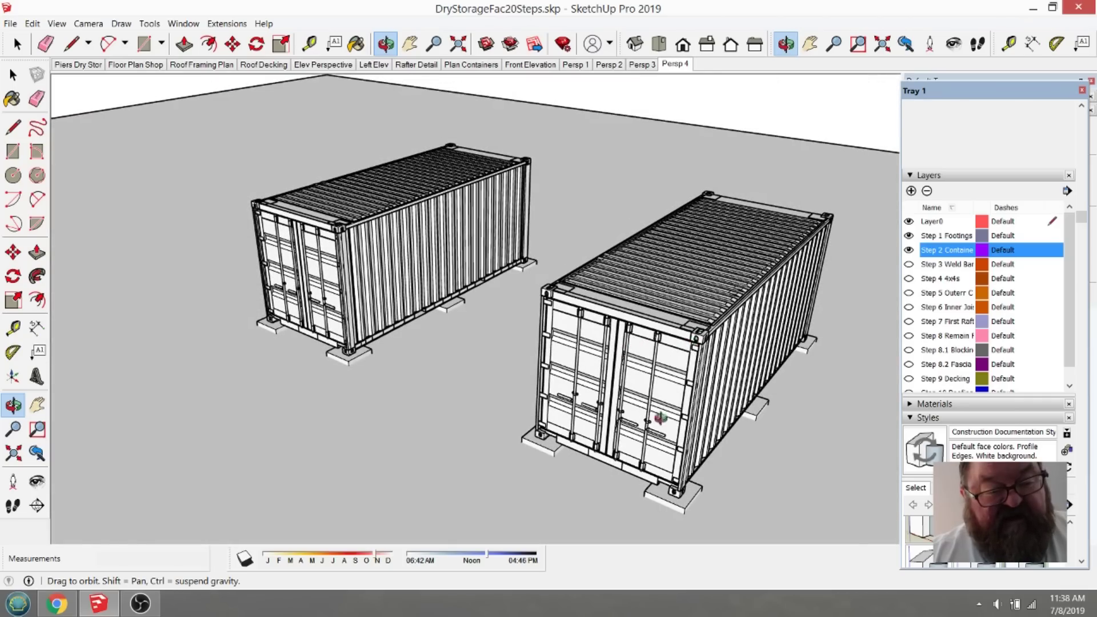
middle_click_drag(610, 403, 636, 414)
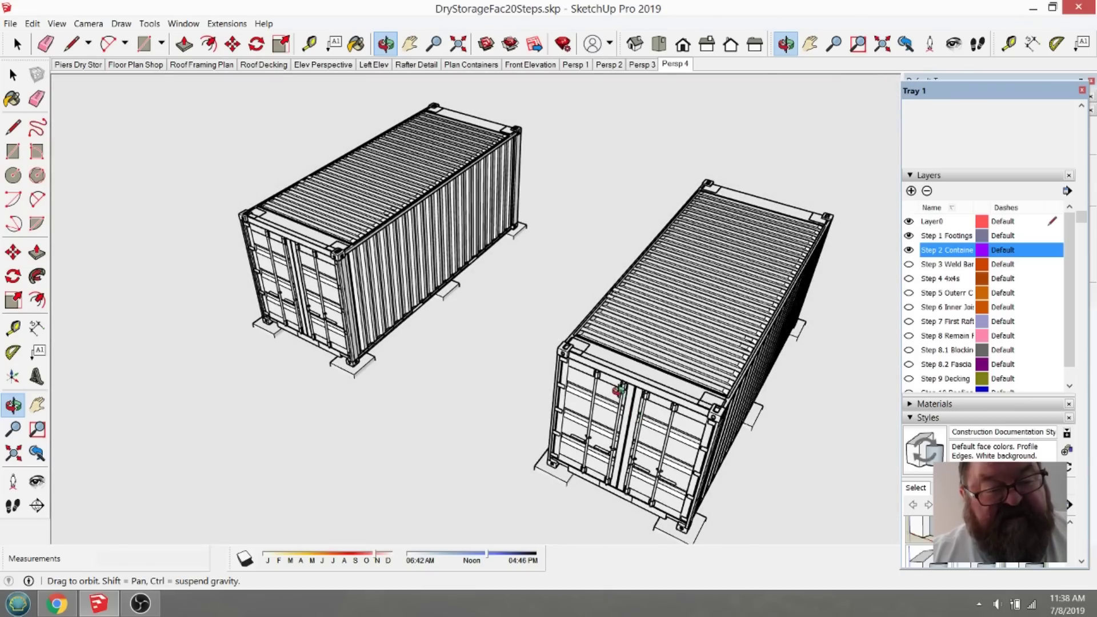
middle_click_drag(628, 388, 628, 390)
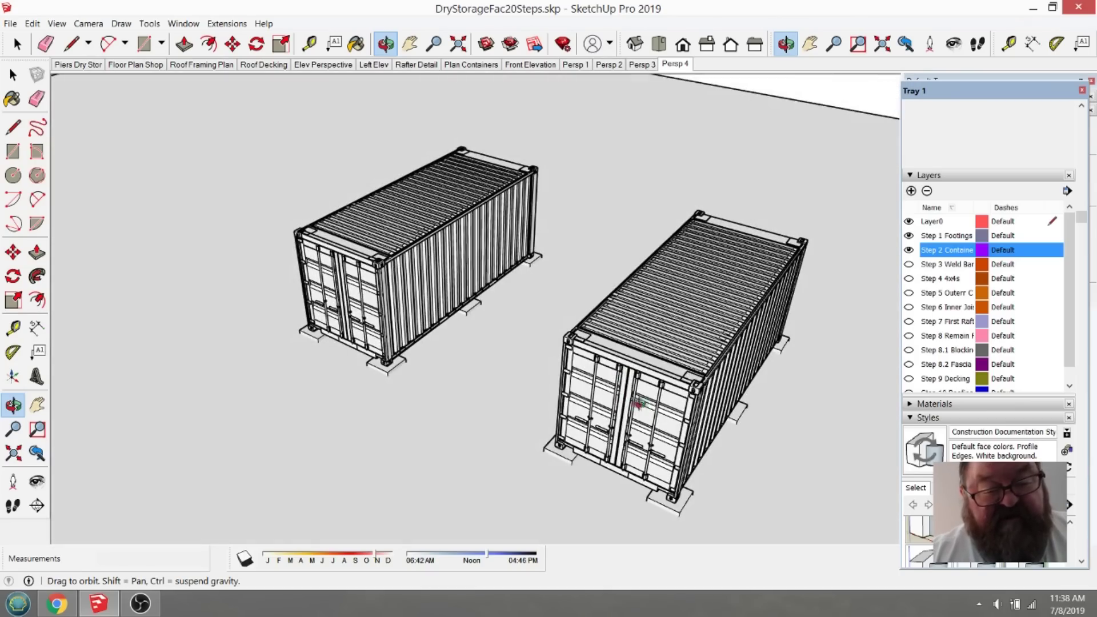
scroll(651, 433, "up", 4)
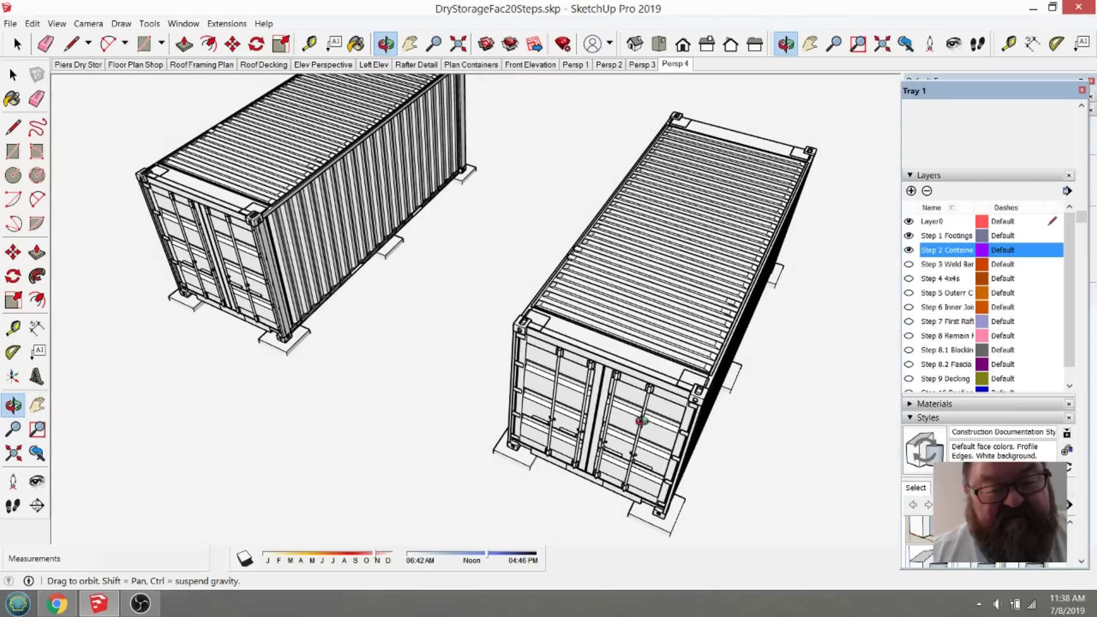
middle_click_drag(641, 421, 588, 405)
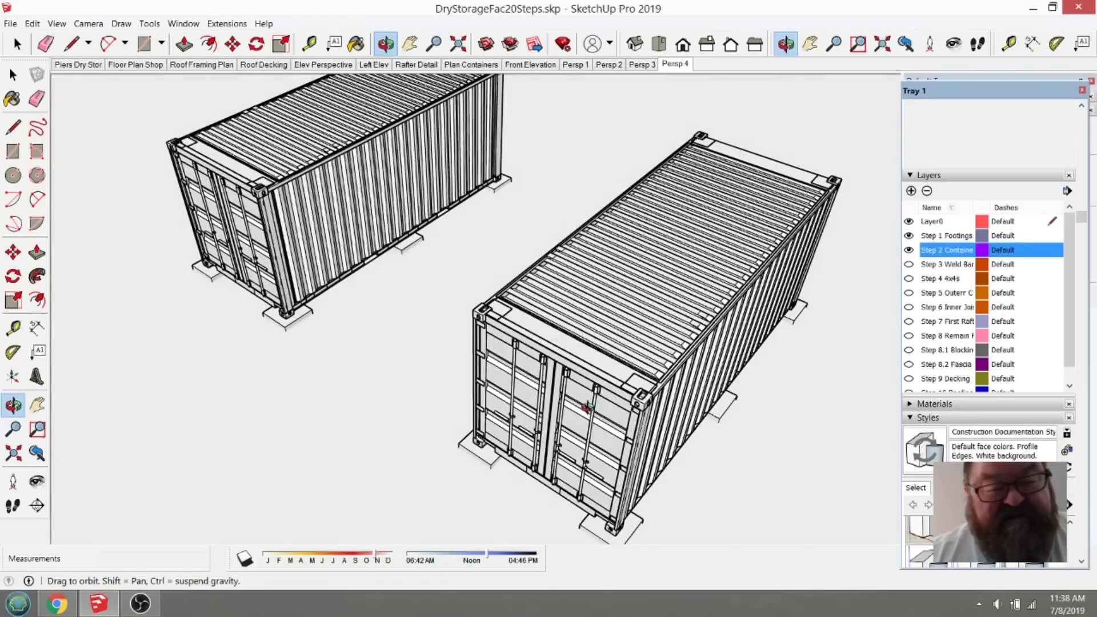
left_click(909, 265)
Step: Orbit and zoom along the container tops to inspect the weld bars on each edge
middle_click_drag(707, 360, 363, 293)
scroll(571, 294, "up", 8)
scroll(363, 293, "down", 12)
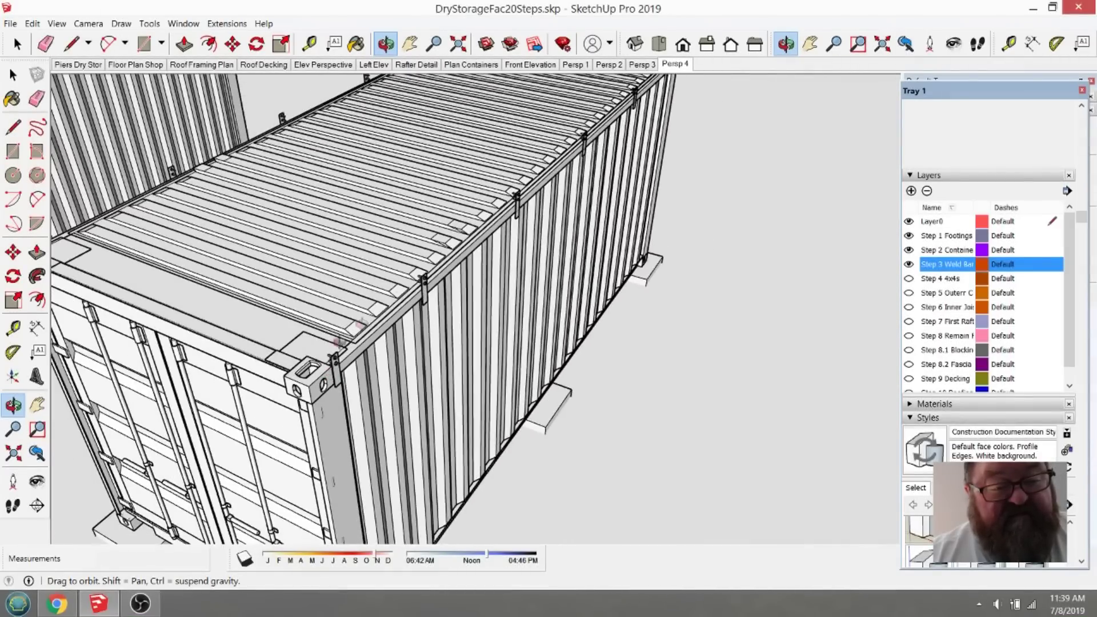
middle_click_drag(340, 341, 200, 257)
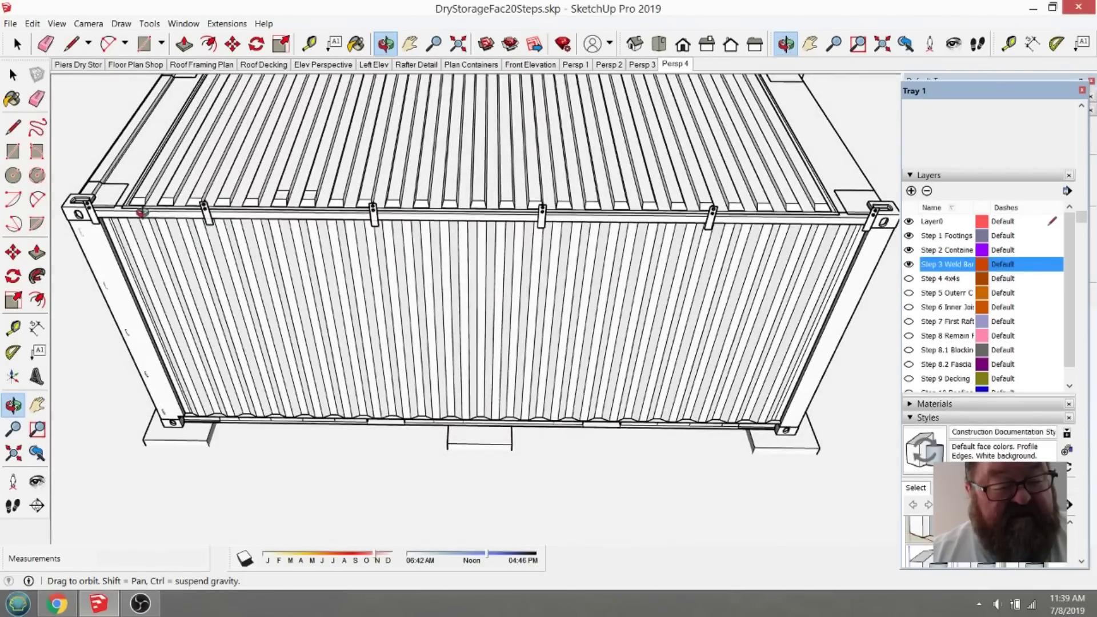
mouse_move(320, 215)
middle_mouse_down()
mouse_move(411, 189)
mouse_move(326, 226)
middle_mouse_up()
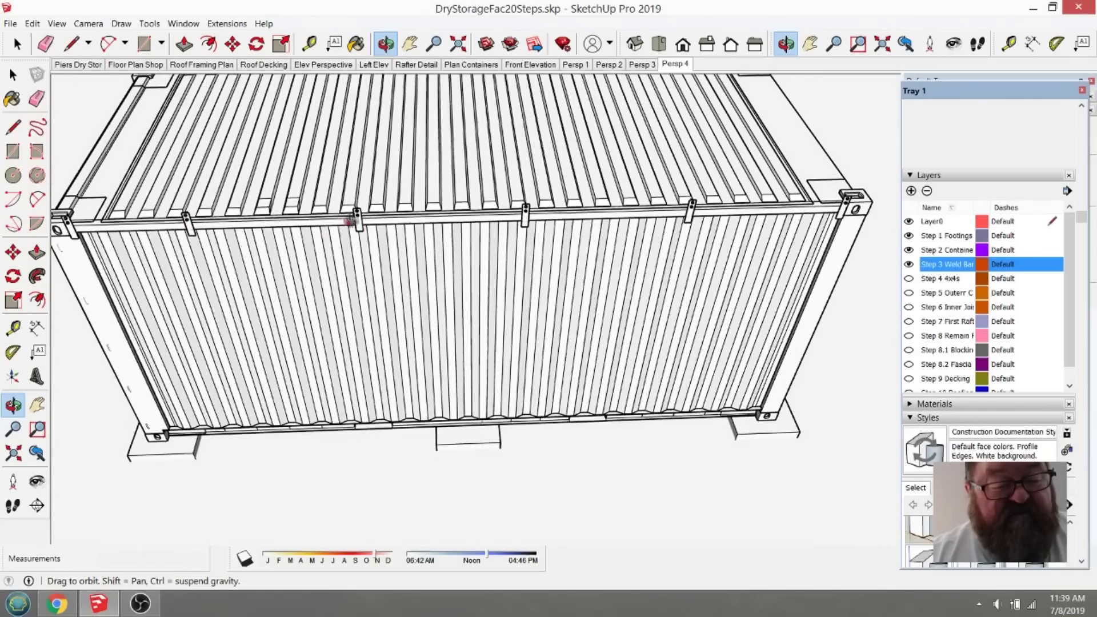
middle_click_drag(561, 276, 520, 270)
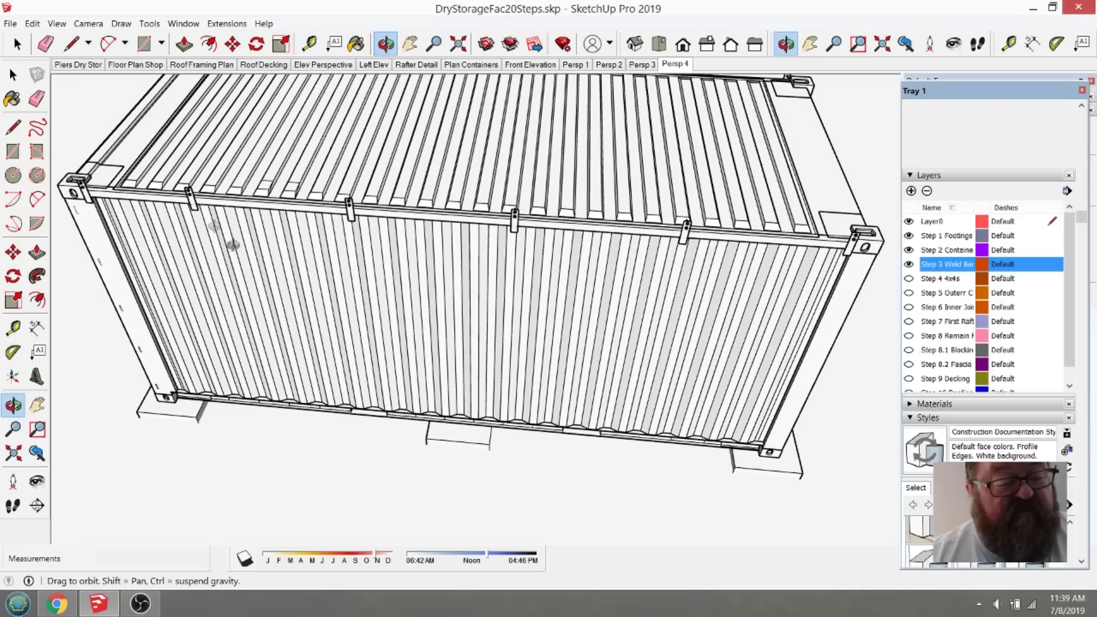
left_click_drag(231, 245, 273, 287)
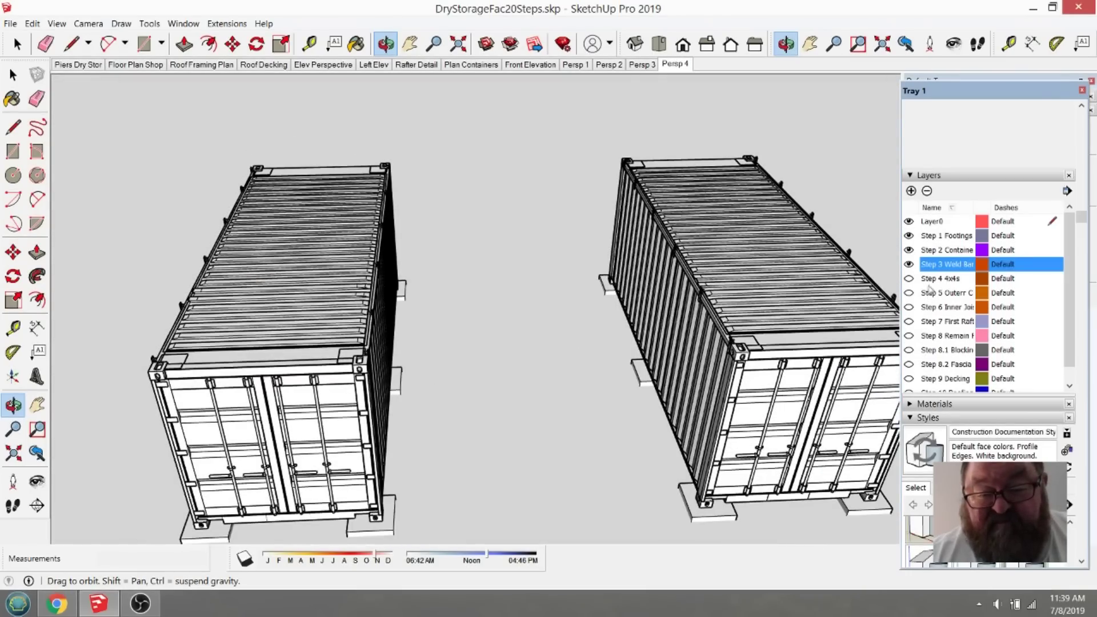
Step: Turn on the Step 4 4x4s layer and orbit around the front roof corner
left_click(909, 278)
left_click_drag(756, 324, 563, 262)
scroll(693, 324, "up", 5)
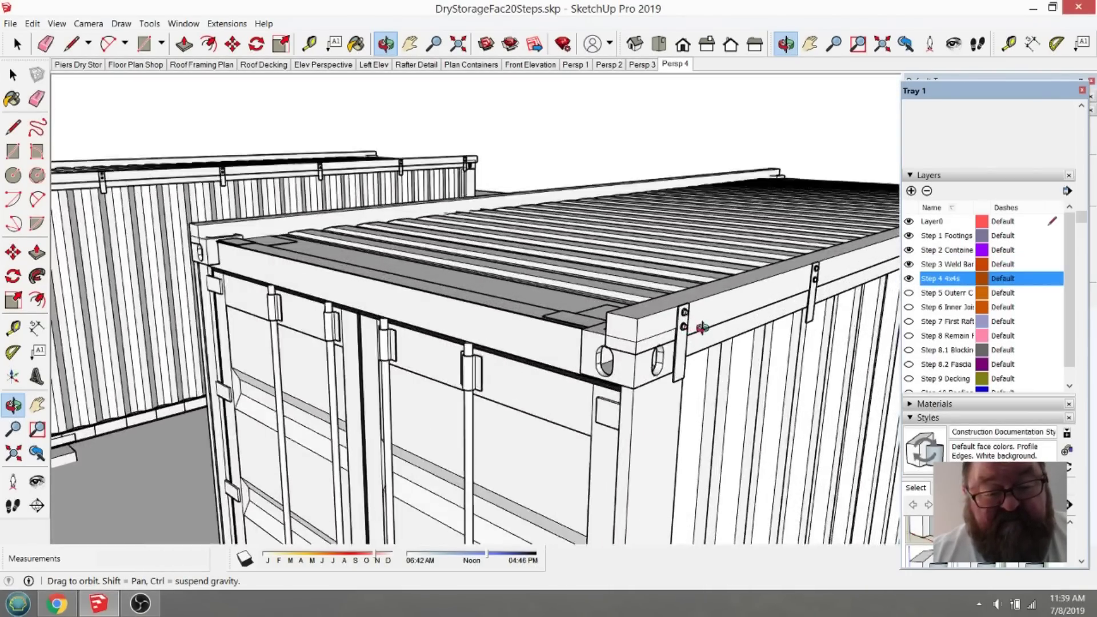
left_click_drag(693, 323, 746, 343)
left_click_drag(531, 309, 441, 314)
left_click_drag(512, 336, 629, 350)
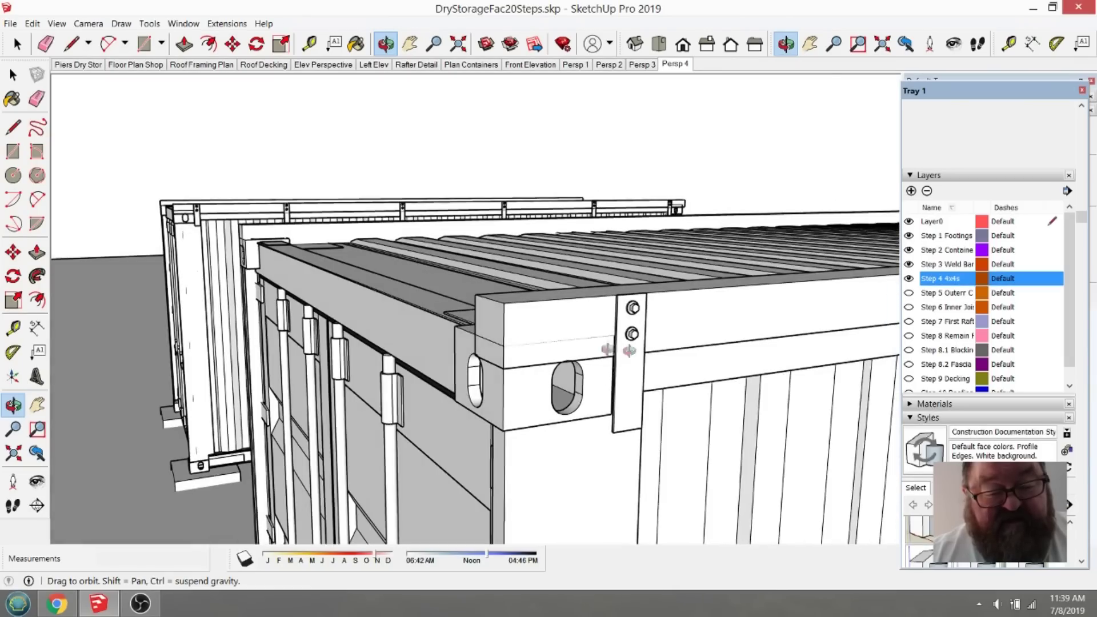
scroll(475, 309, "up", 5)
left_click_drag(475, 309, 457, 349)
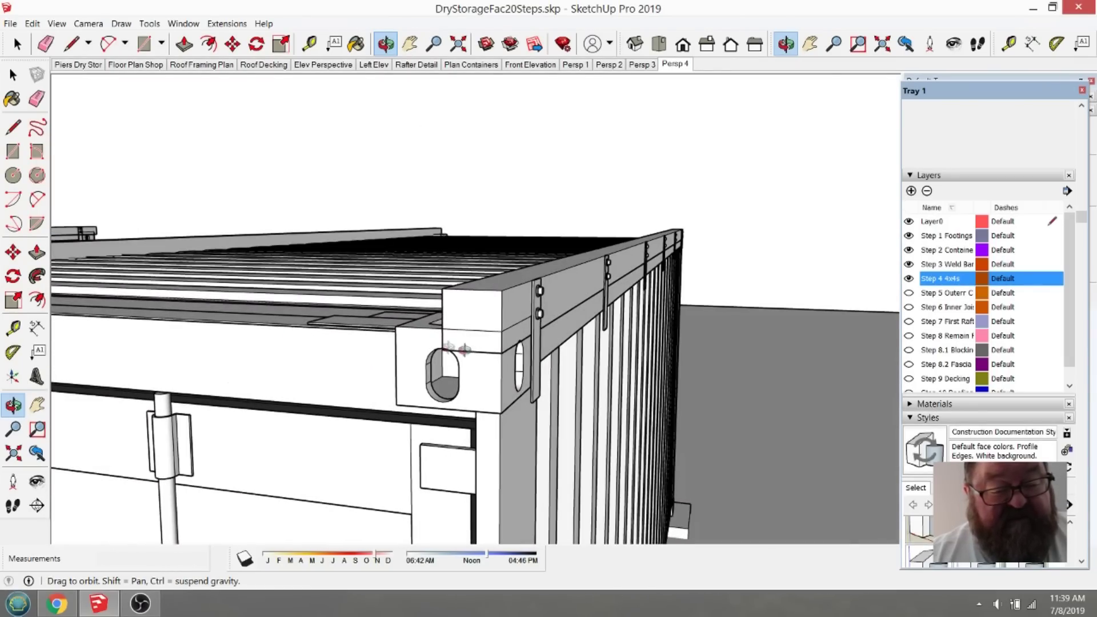
left_click_drag(540, 359, 503, 352)
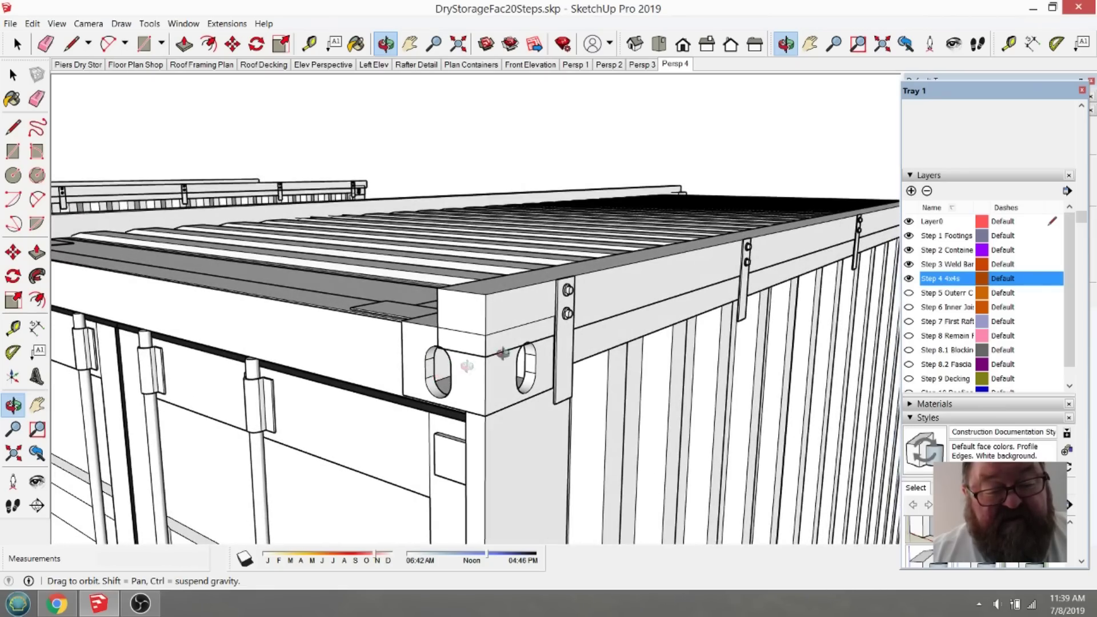
left_click_drag(512, 296, 584, 430)
Step: Orbit and zoom around both containers and the corner bracket to inspect the 4x4s
scroll(646, 433, "down", 5)
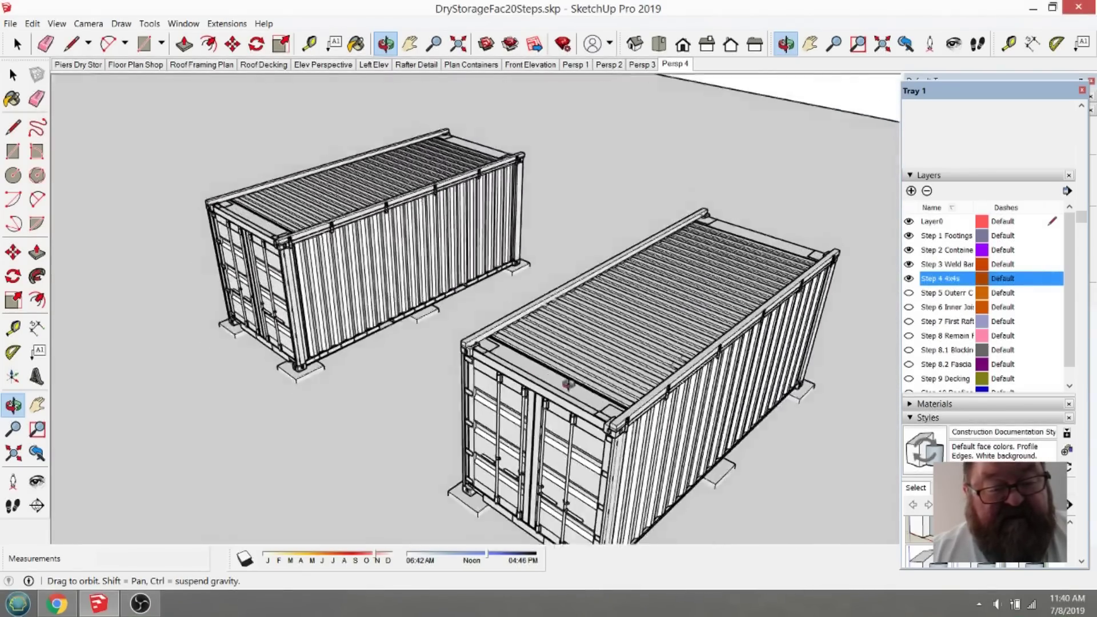
left_click_drag(568, 384, 320, 252)
scroll(289, 240, "up", 5)
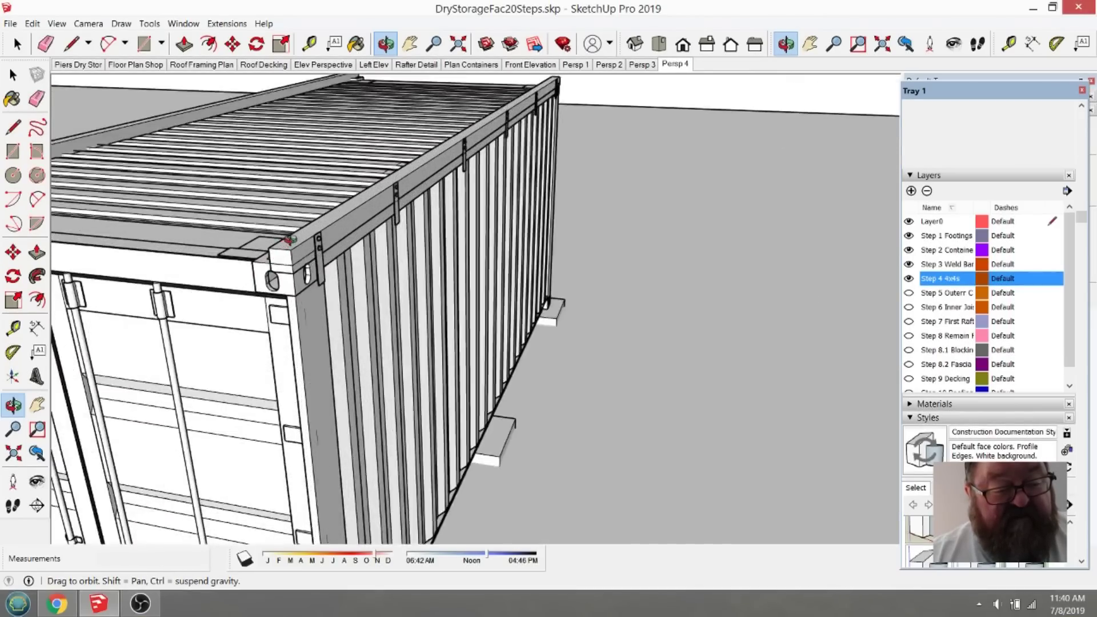
scroll(289, 240, "up", 6)
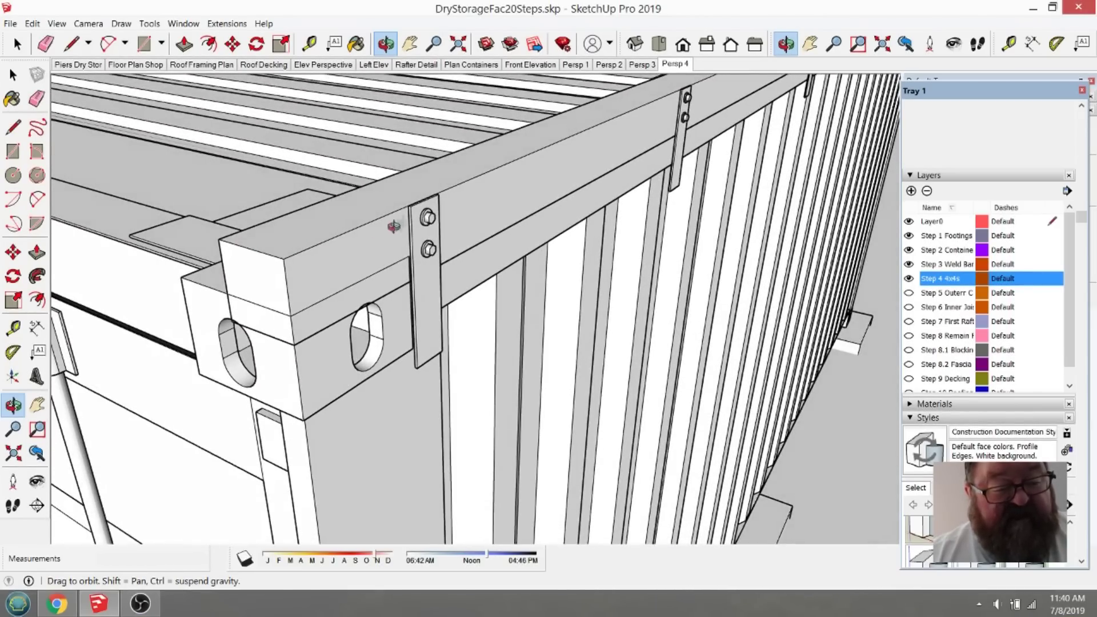
left_click_drag(434, 235, 470, 240)
scroll(369, 246, "down", 8)
left_click_drag(368, 246, 225, 344)
scroll(277, 297, "down", 3)
scroll(291, 340, "up", 2)
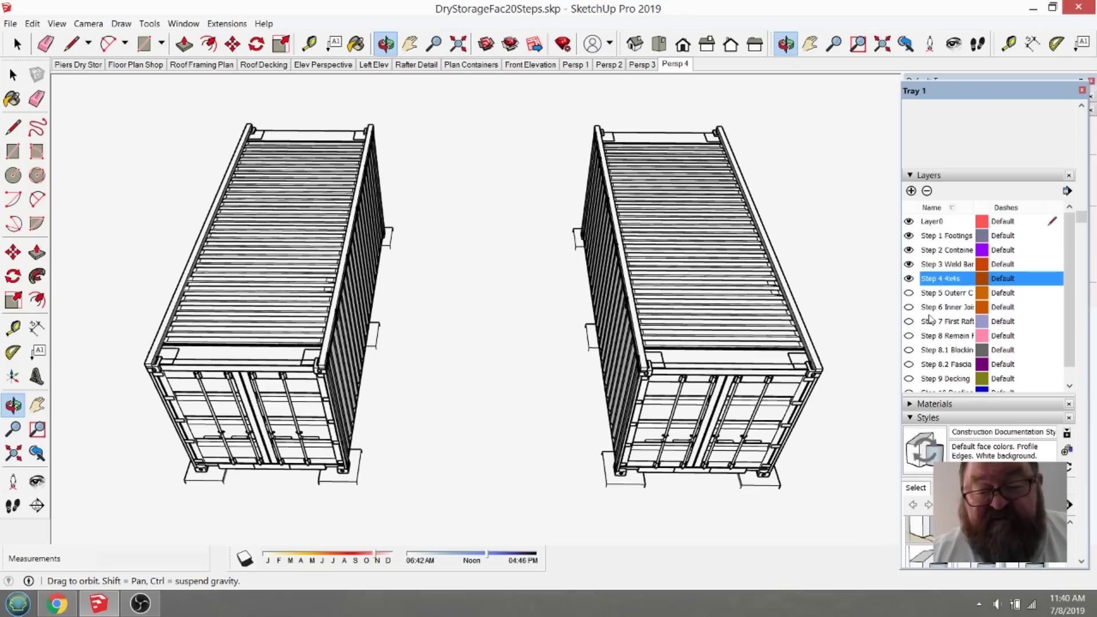
Step: Turn on the Step 5 outer joist layer and orbit to the front container corner
left_click(909, 292)
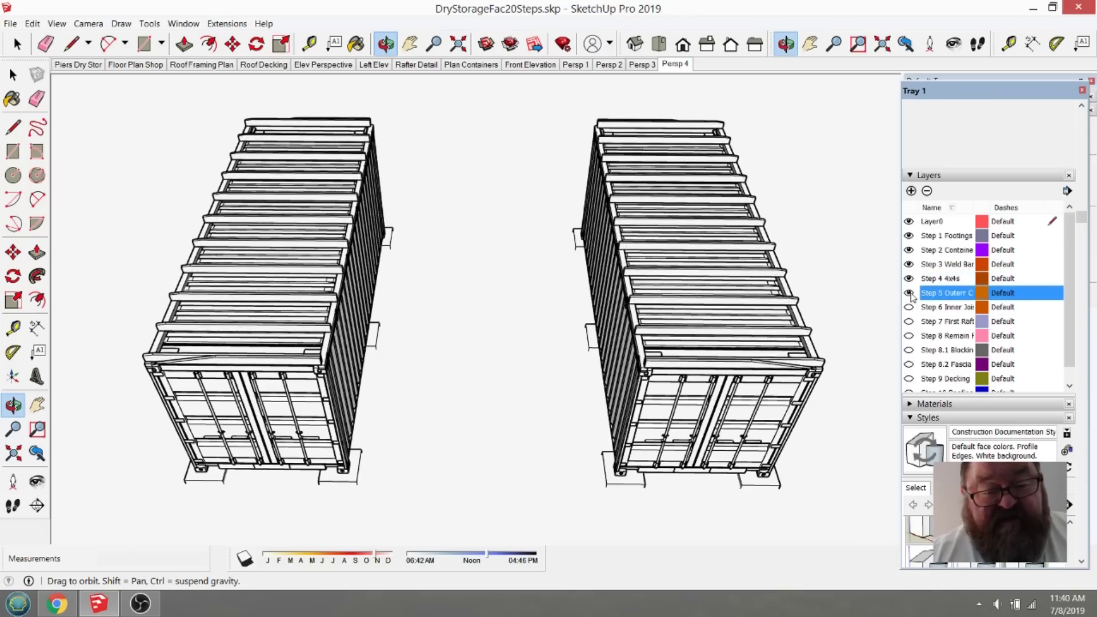
left_click_drag(731, 355, 435, 281)
scroll(524, 393, "up", 5)
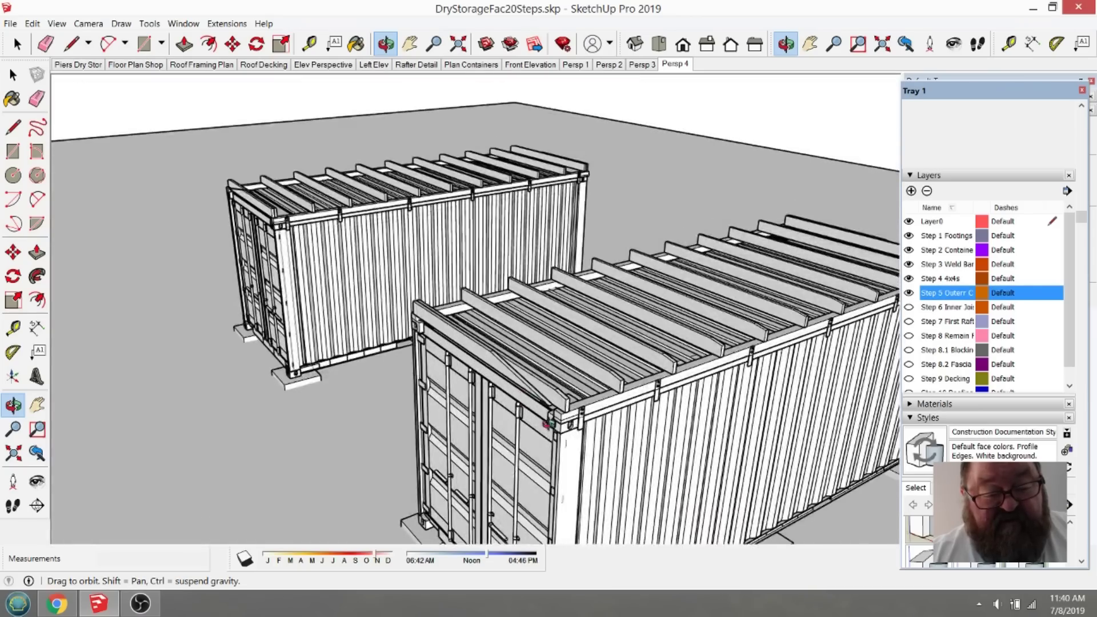
scroll(570, 423, "up", 5)
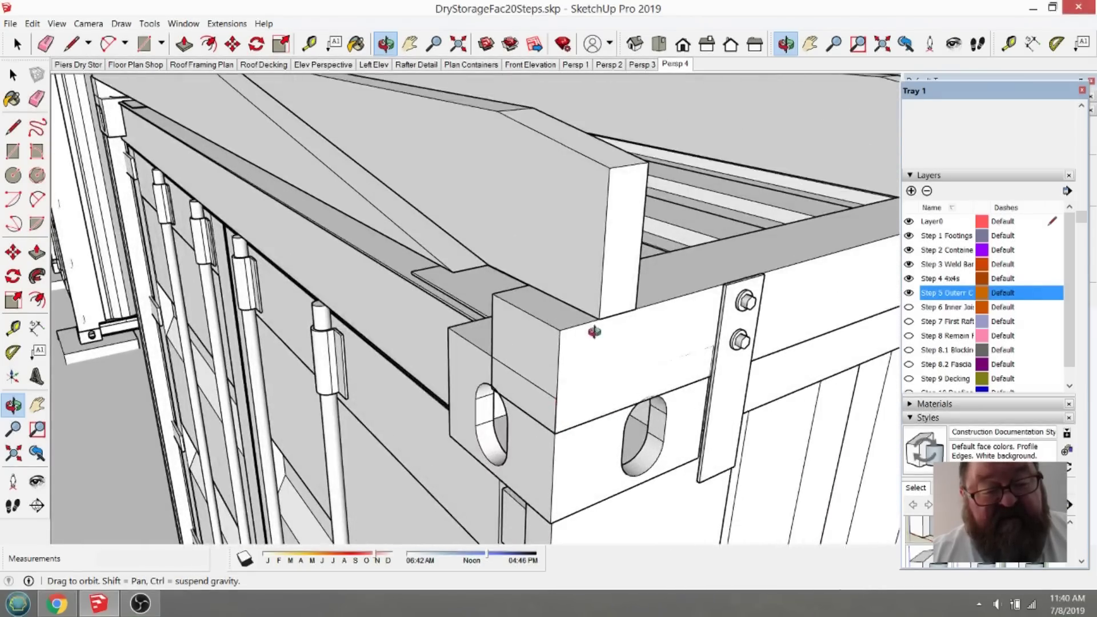
scroll(594, 328, "up", 3)
scroll(495, 366, "down", 6)
left_click_drag(520, 399, 684, 333)
Step: Zoom in on the doors and roof framing to inspect the joists on the 4x4s
scroll(503, 368, "down", 5)
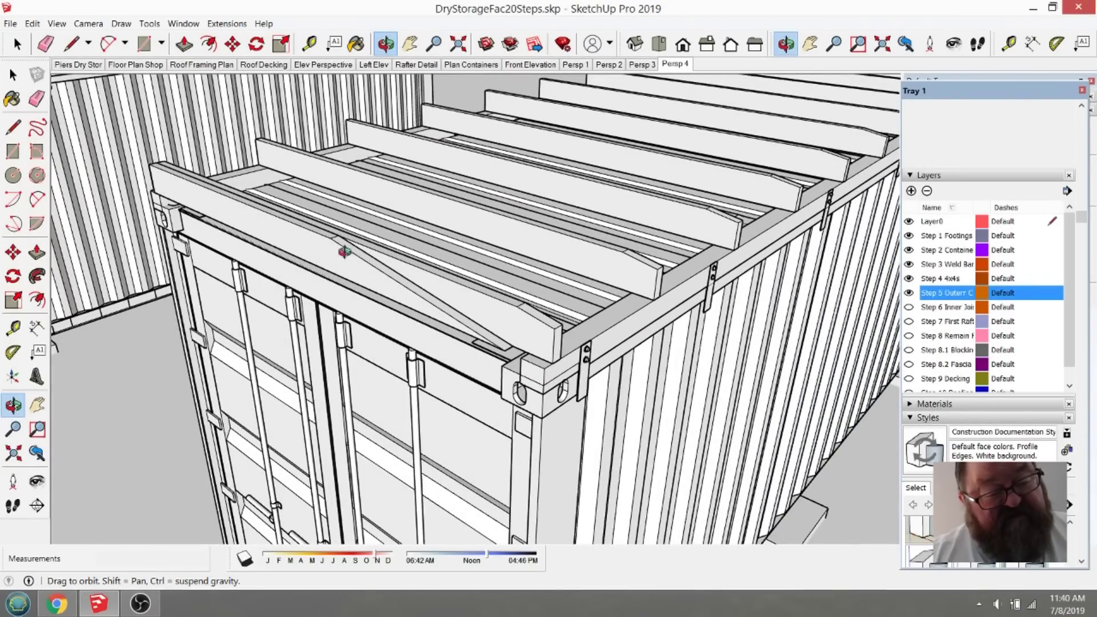
scroll(508, 327, "up", 4)
scroll(404, 356, "up", 4)
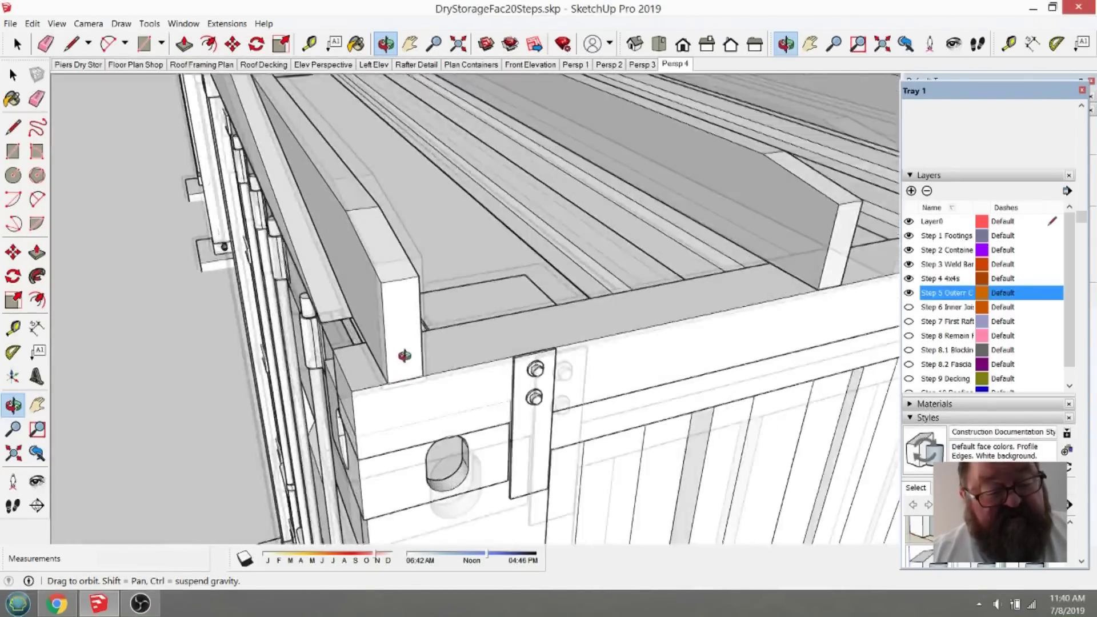
scroll(404, 356, "up", 2)
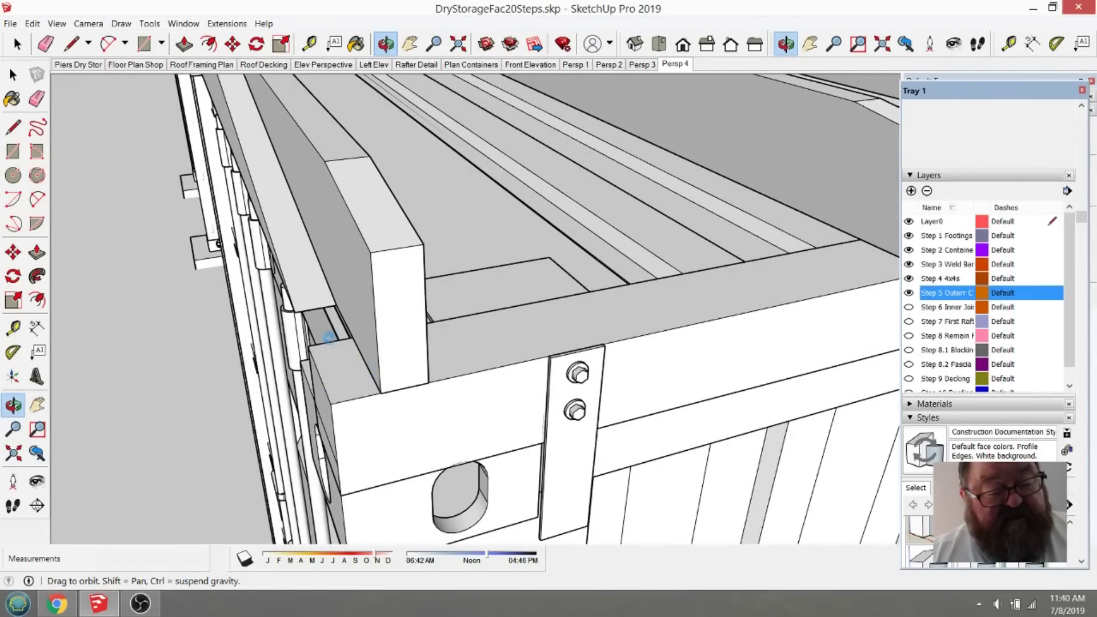
scroll(331, 374, "down", 3)
scroll(465, 375, "up", 2)
scroll(443, 391, "down", 2)
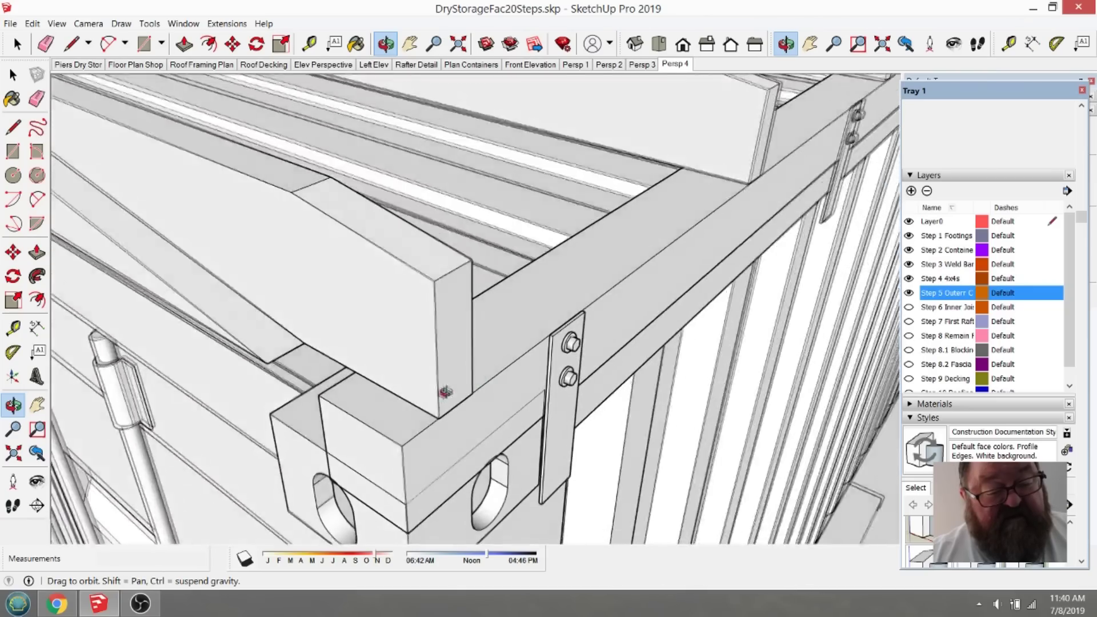
scroll(354, 386, "up", 3)
scroll(338, 380, "down", 4)
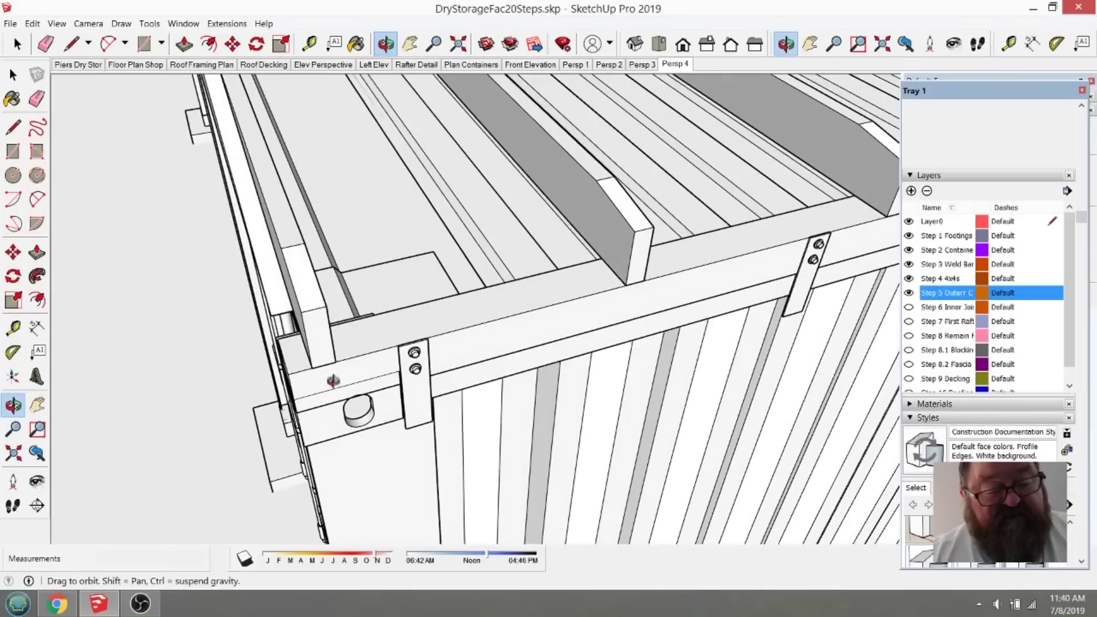
left_click(309, 44)
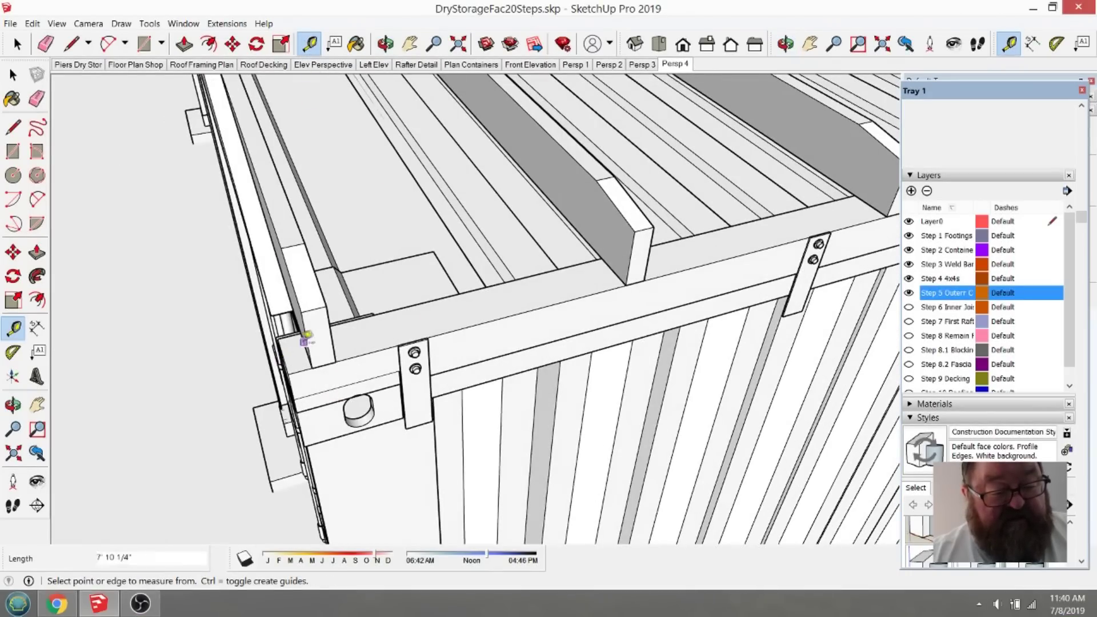
Step: Measure 1' 10 1/2" from the beam corner to the joist
left_click(307, 340)
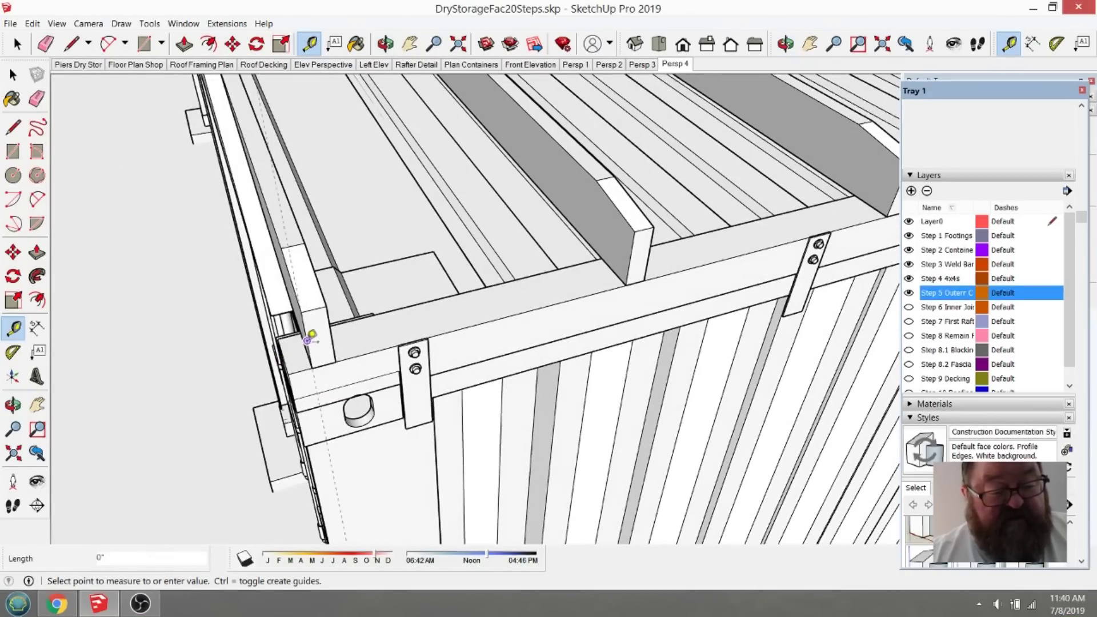
left_click(631, 246)
scroll(449, 328, "down", 6)
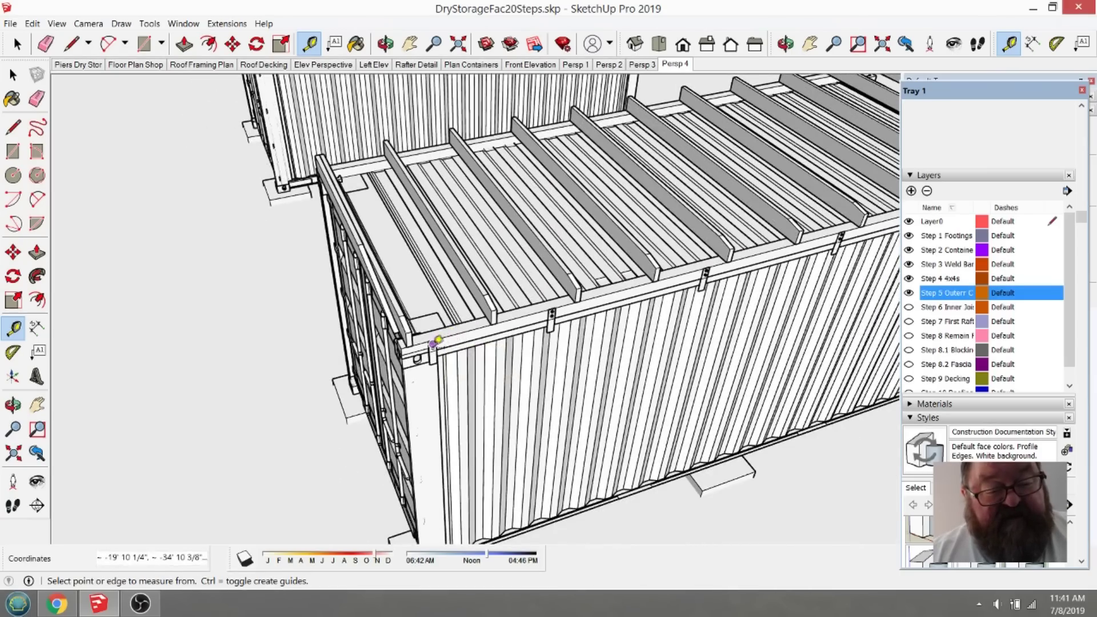
scroll(435, 341, "up", 5)
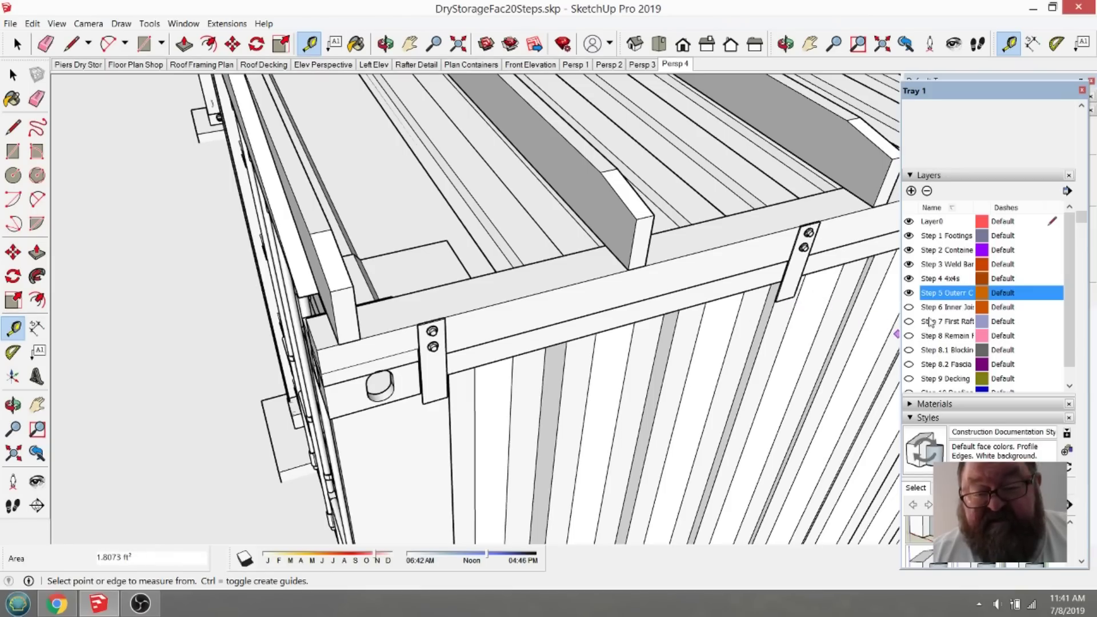
Step: Turn on the Step 7 First Rafter layer and orbit out to view the sloped rafters
left_click(909, 322)
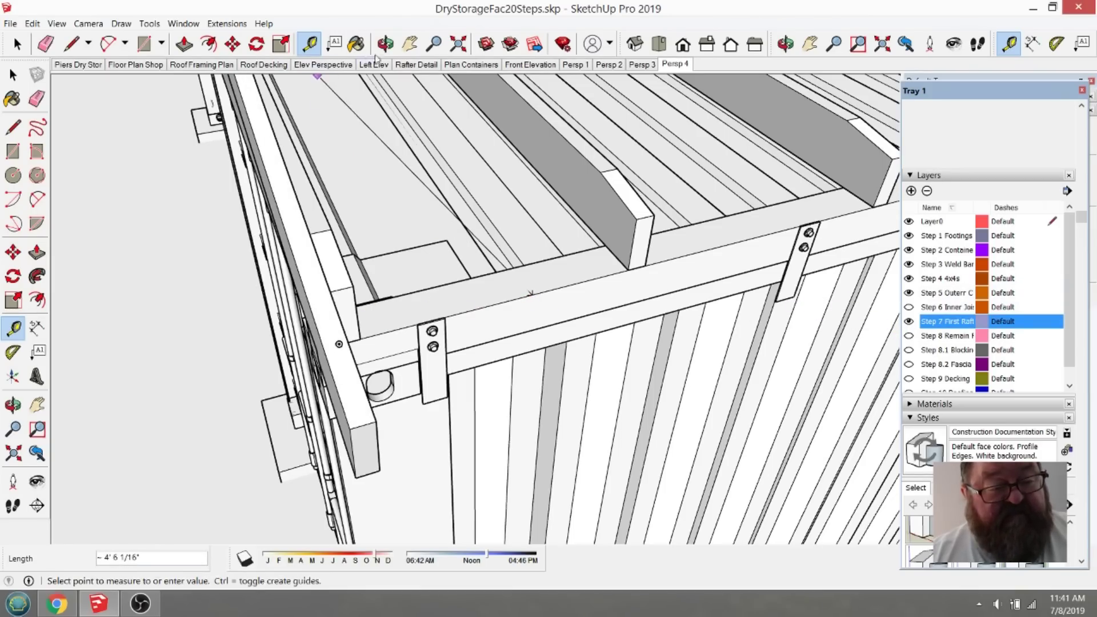
key("o")
left_click_drag(513, 294, 738, 323)
left_click_drag(715, 285, 882, 350)
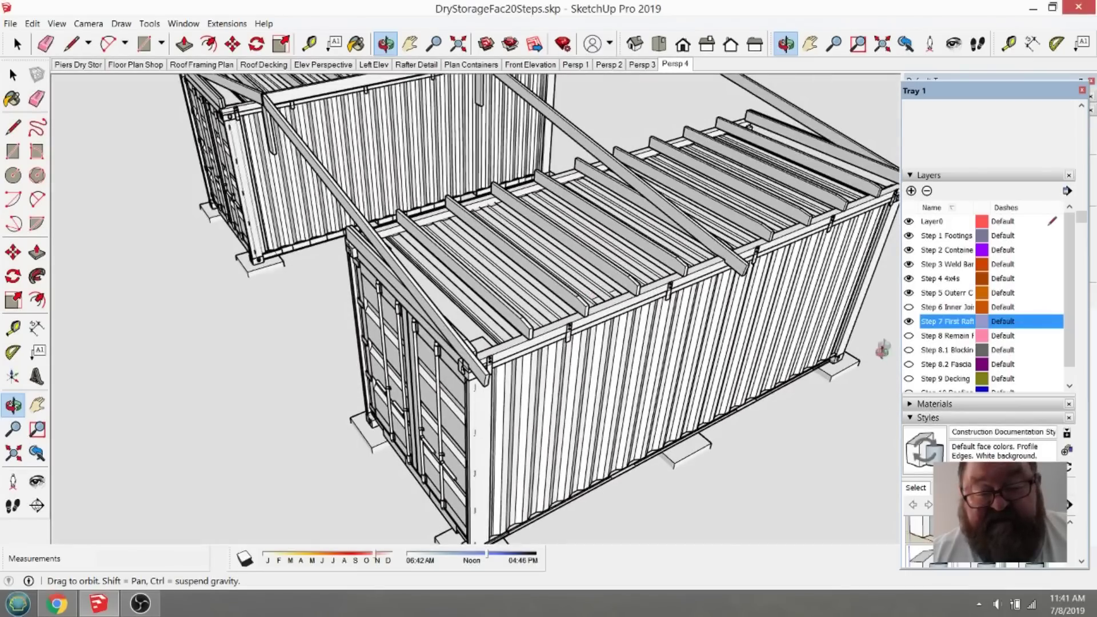
left_click(909, 322)
left_click_drag(485, 334, 269, 345)
scroll(508, 362, "up", 10)
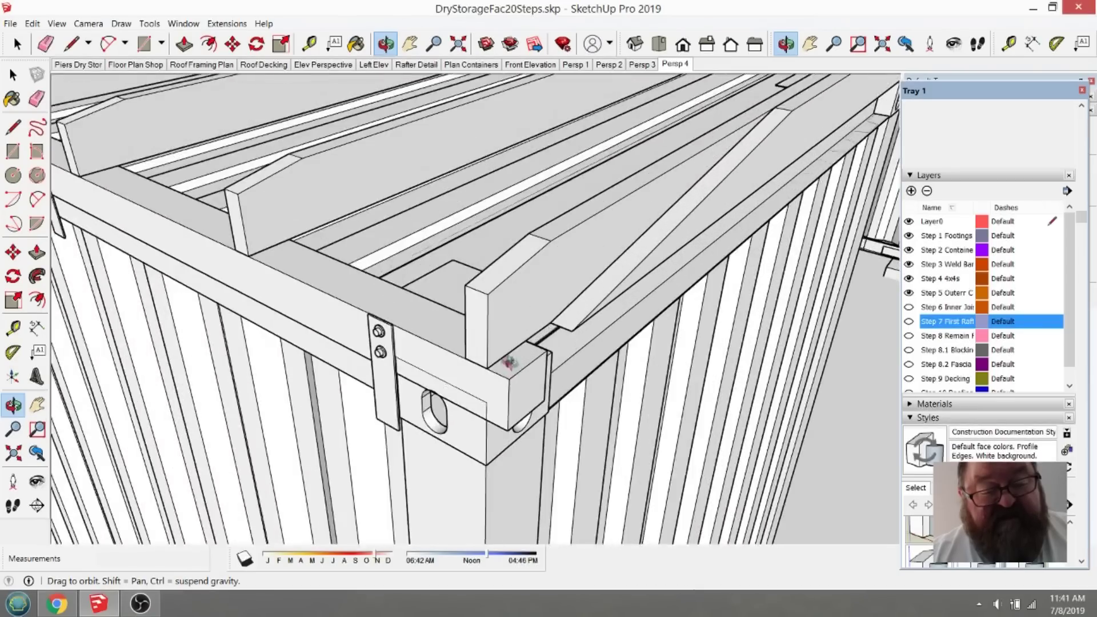
left_click_drag(508, 362, 494, 312)
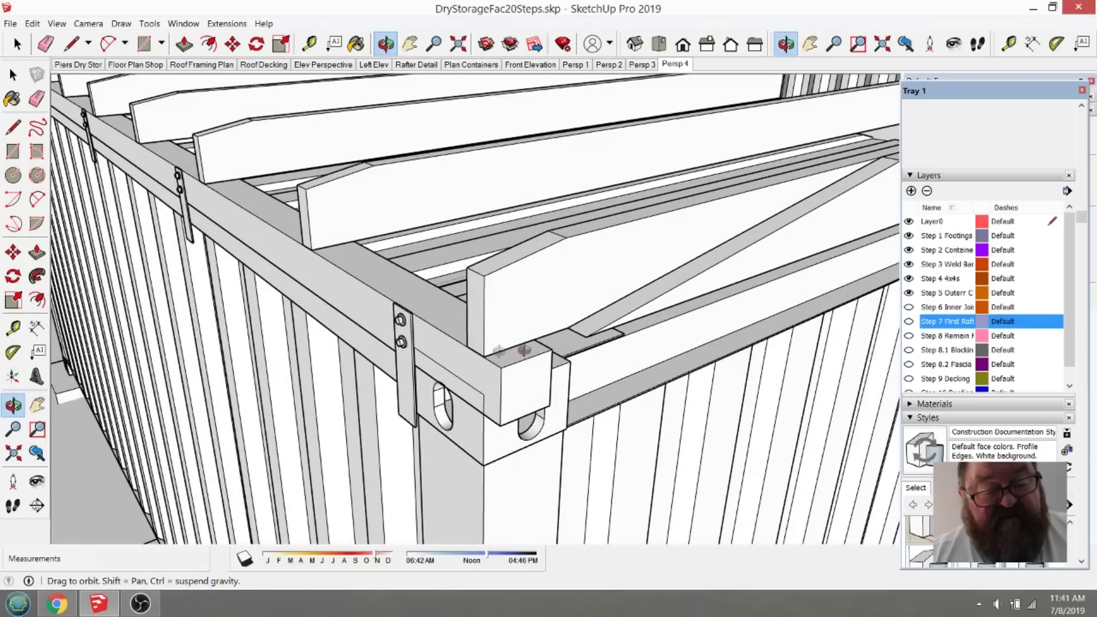
left_click_drag(472, 354, 359, 307)
scroll(340, 348, "down", 5)
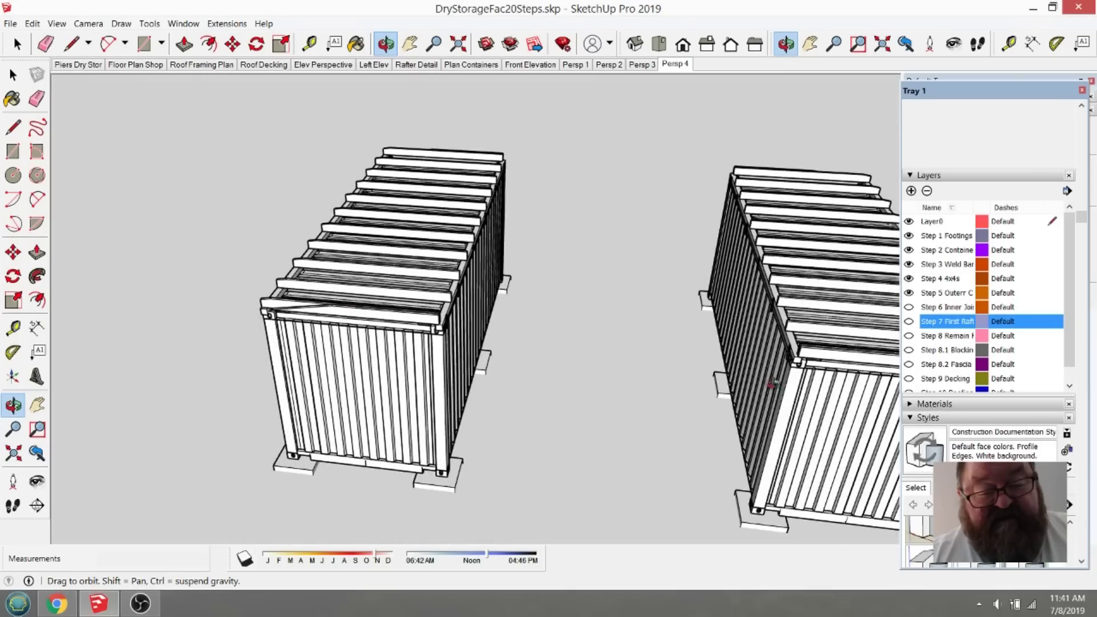
scroll(770, 383, "up", 5)
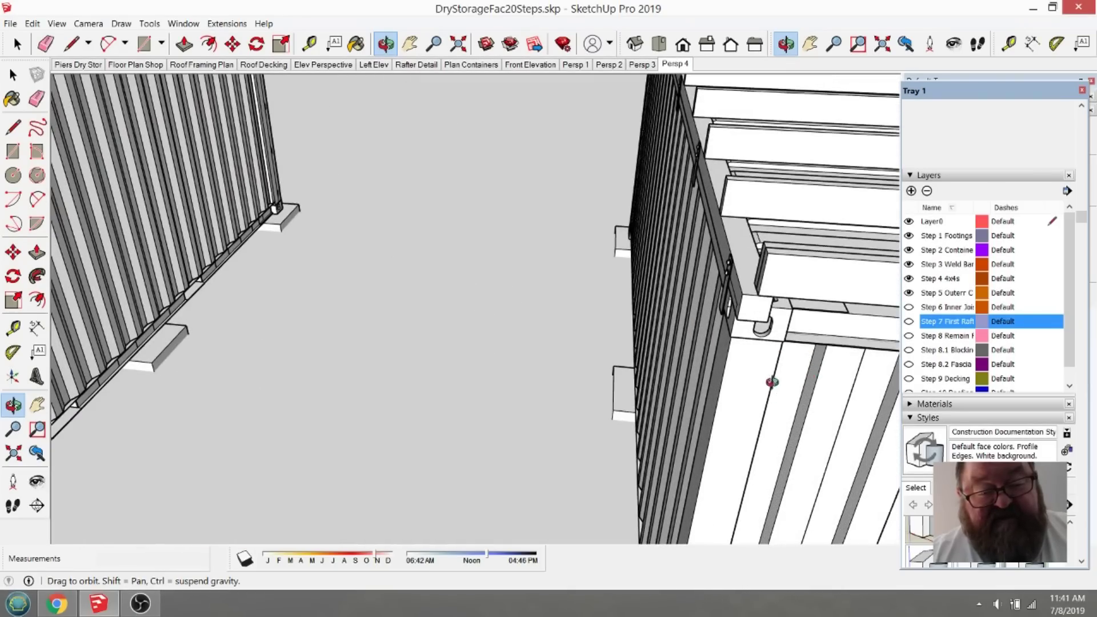
scroll(771, 381, "down", 5)
scroll(371, 304, "up", 6)
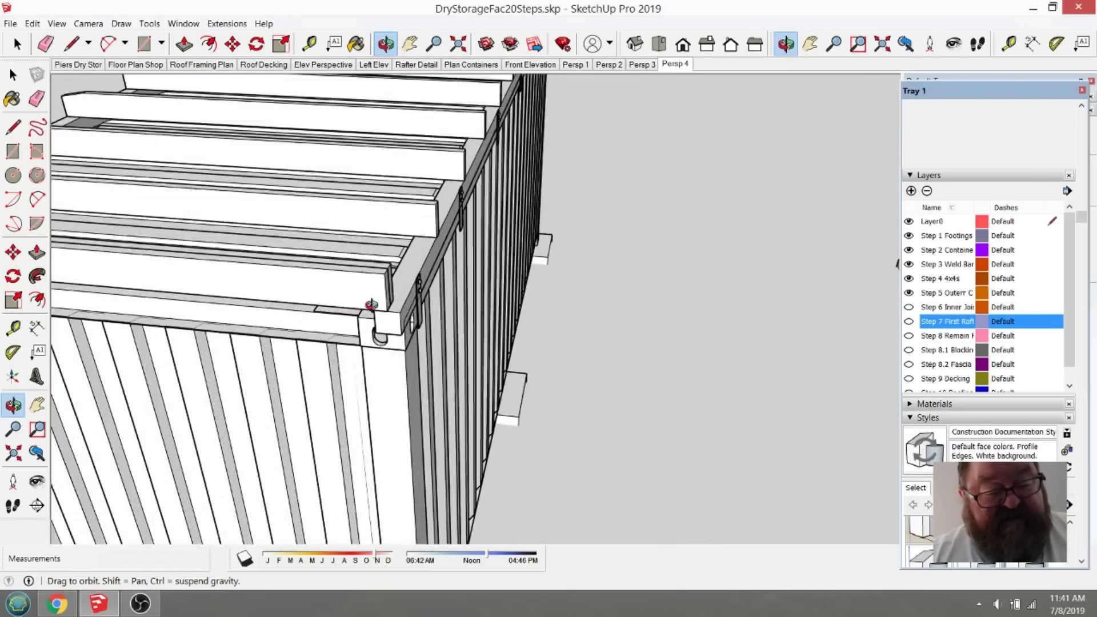
scroll(372, 305, "up", 8)
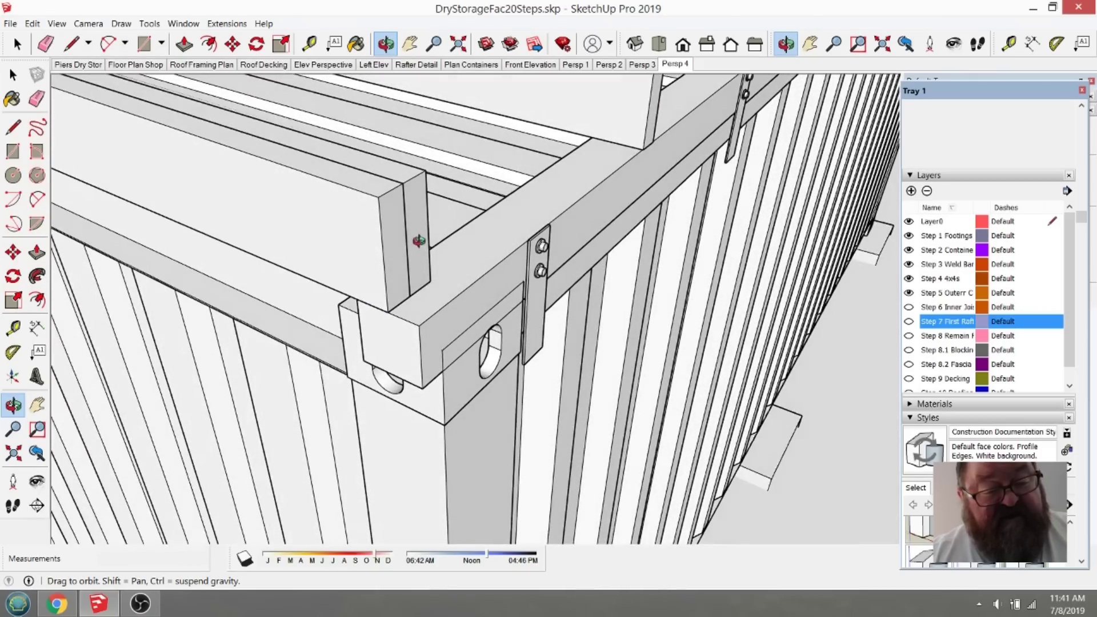
middle_click_drag(411, 320, 436, 318)
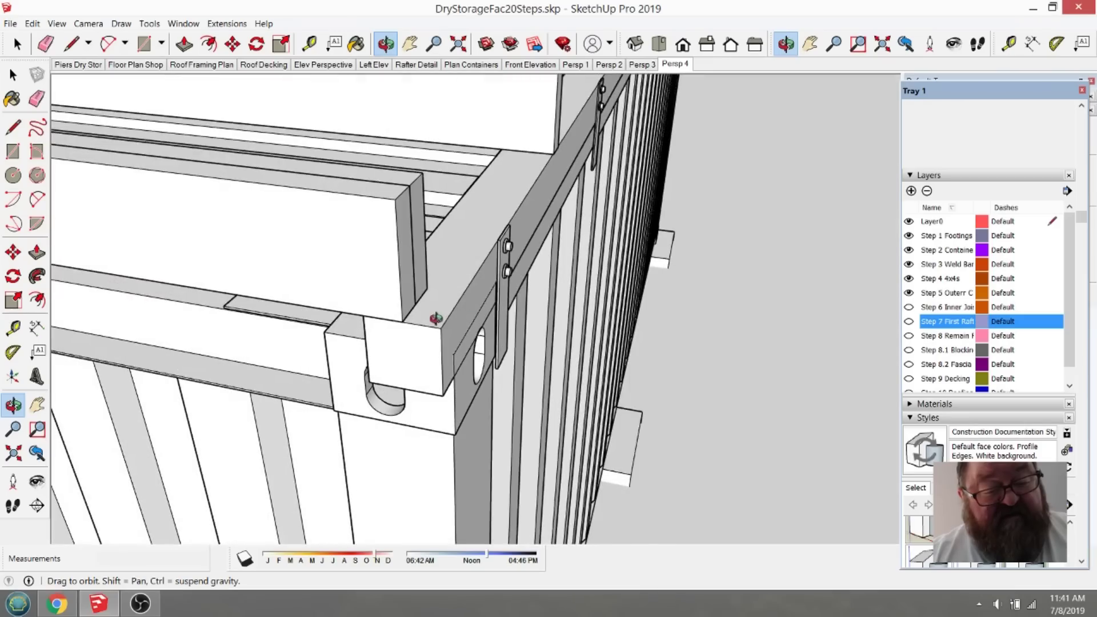
scroll(351, 316, "down", 10)
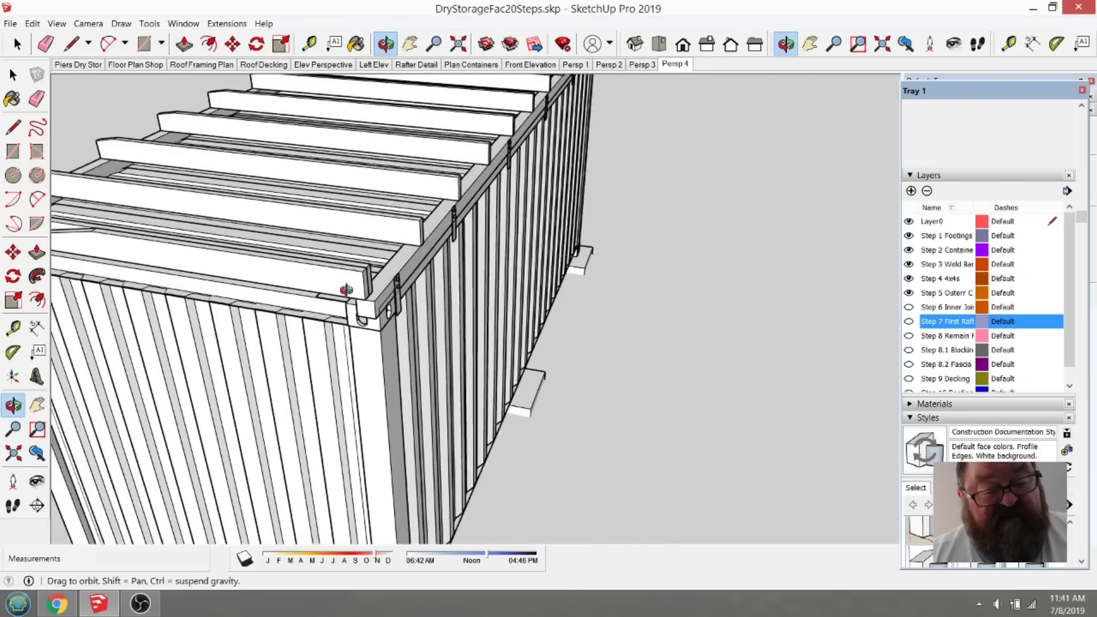
middle_click_drag(345, 290, 337, 323)
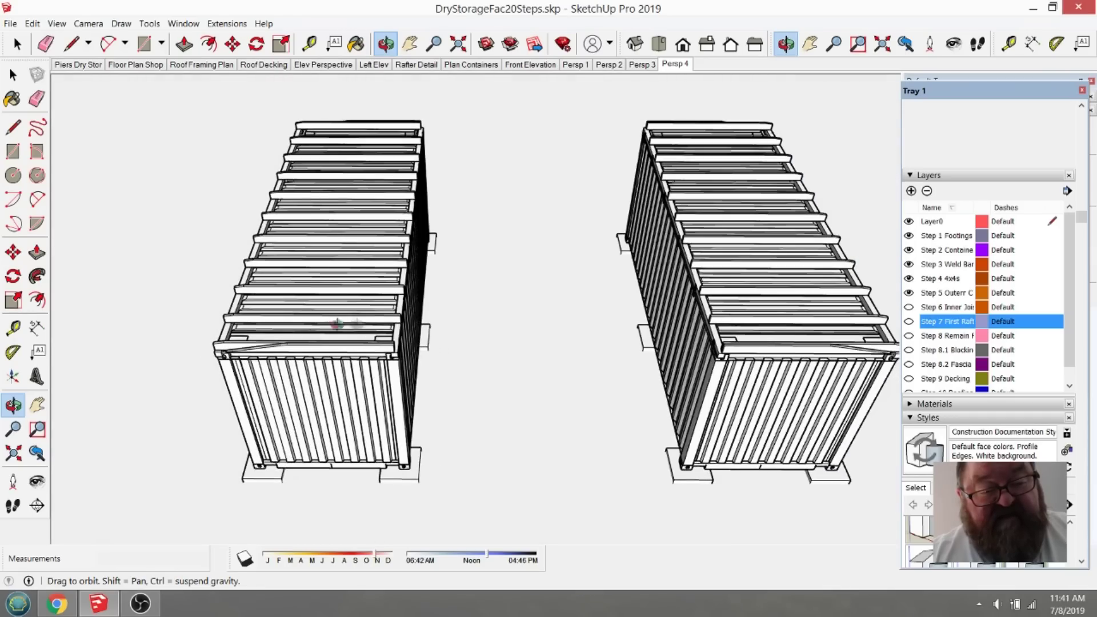
middle_click_drag(459, 349, 364, 353)
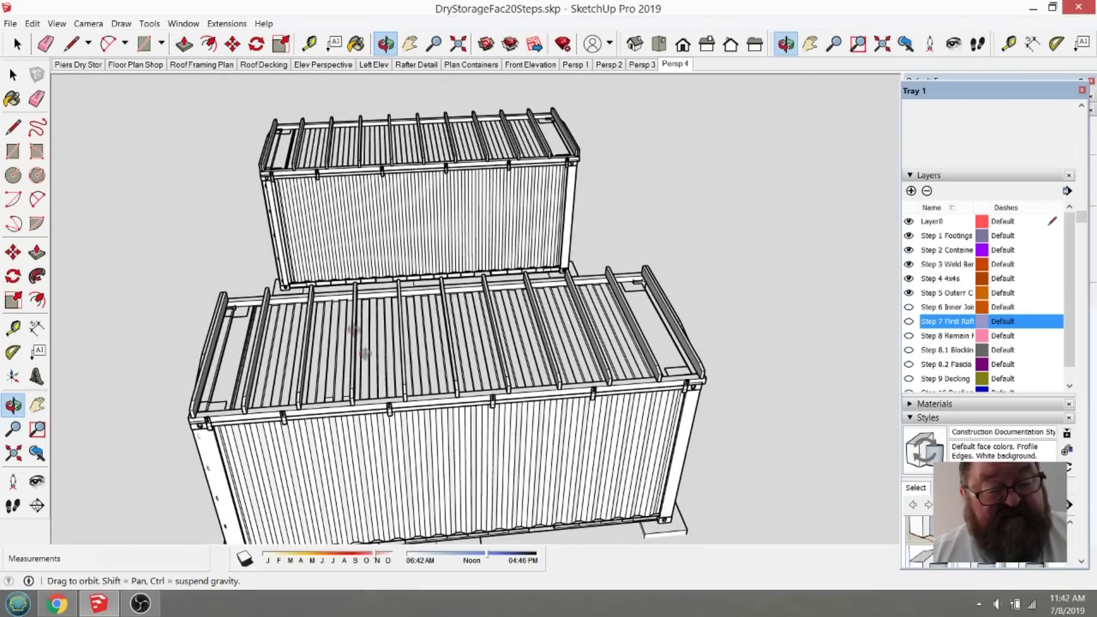
middle_click_drag(356, 134, 432, 353)
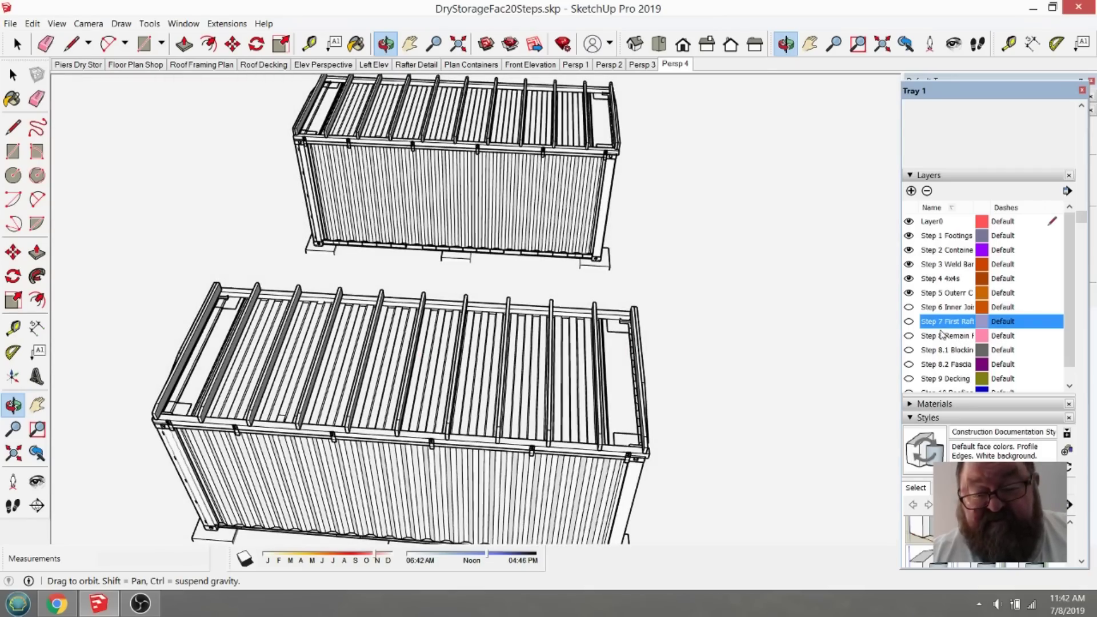
Step: Turn on the Step 6 Inner Joists layer and orbit and zoom to inspect the closely spaced joists
left_click(908, 307)
middle_click_drag(361, 284, 816, 247)
scroll(543, 410, "up", 5)
scroll(542, 410, "up", 4)
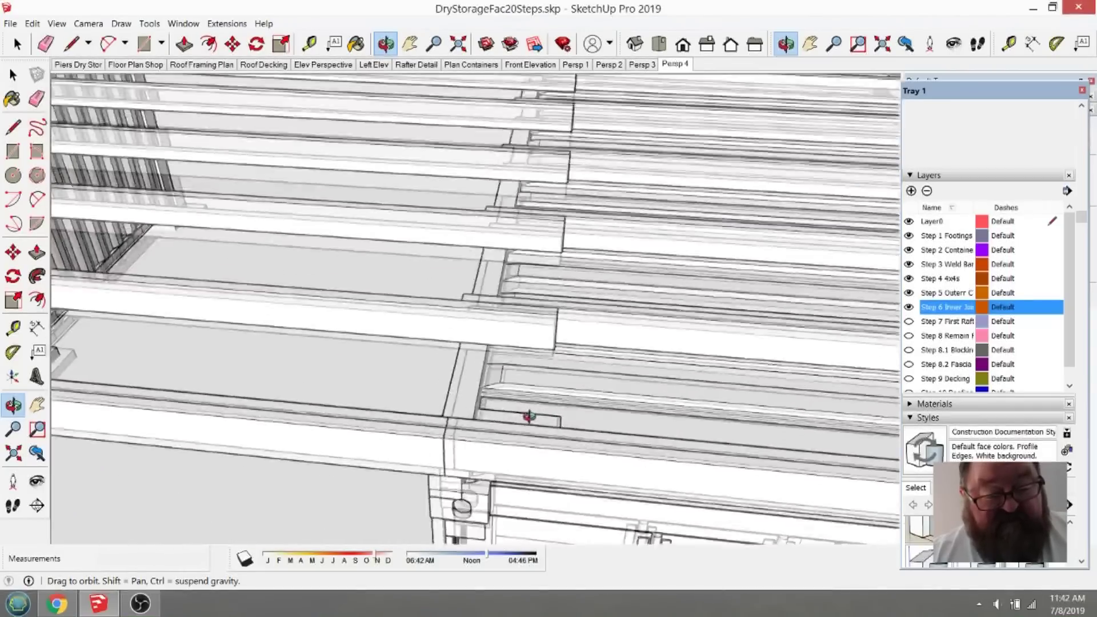
middle_click_drag(486, 436, 390, 369)
scroll(434, 372, "down", 2)
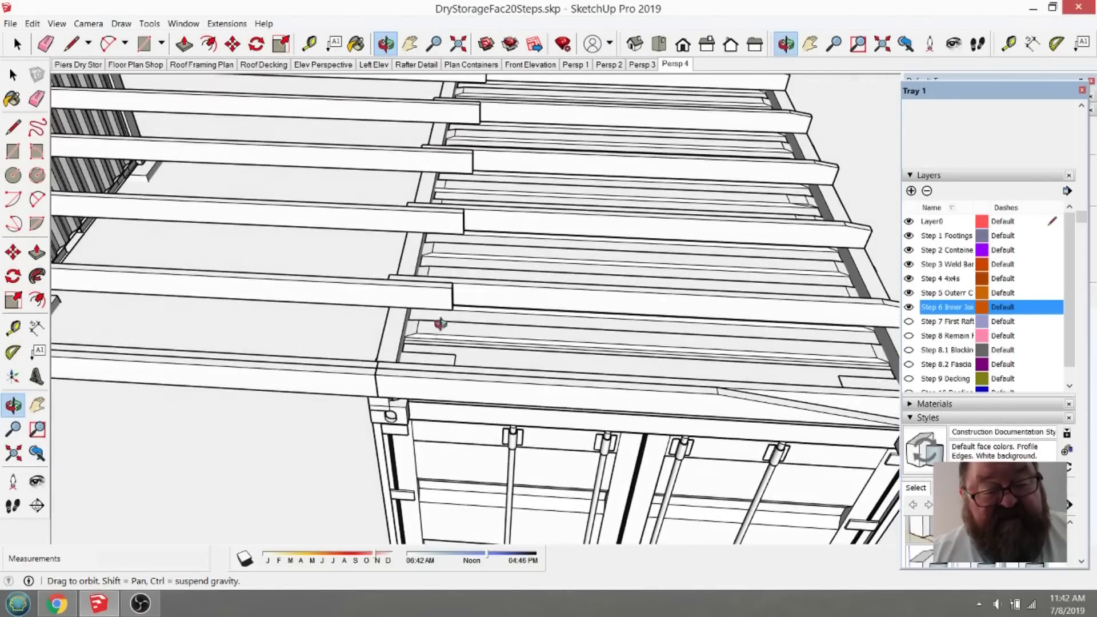
scroll(628, 306, "down", 4)
scroll(625, 311, "down", 2)
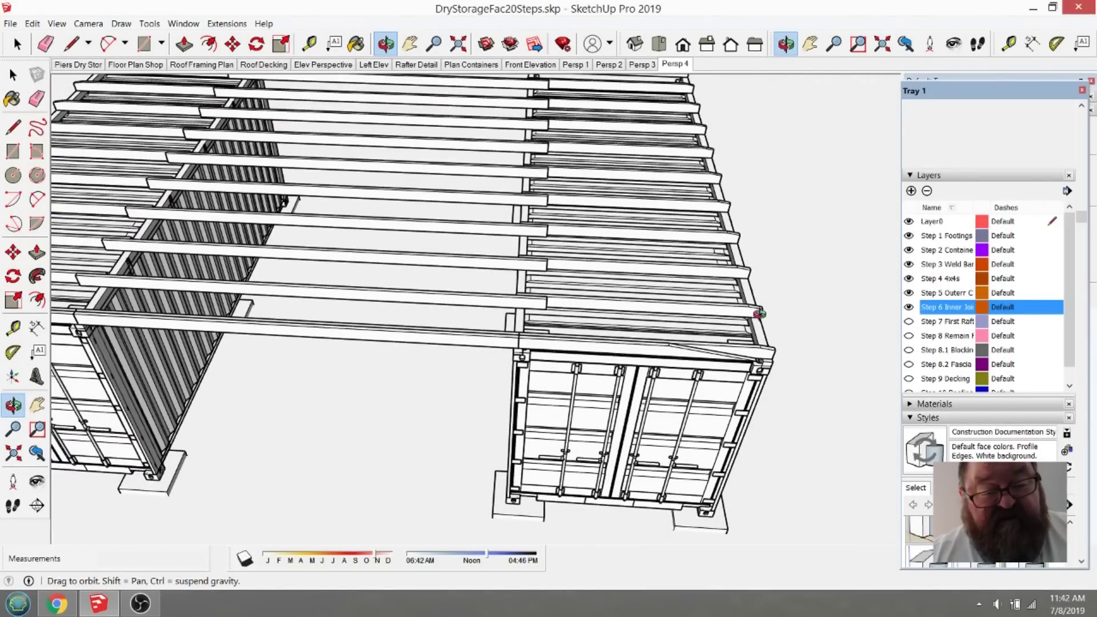
scroll(516, 318, "down", 4)
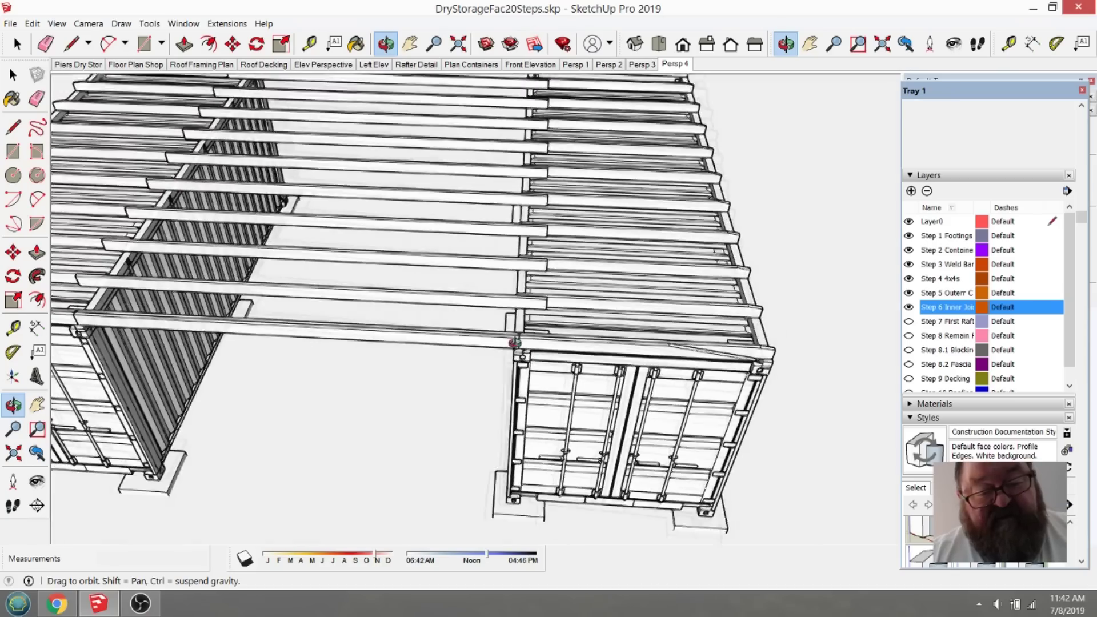
scroll(562, 339, "down", 2)
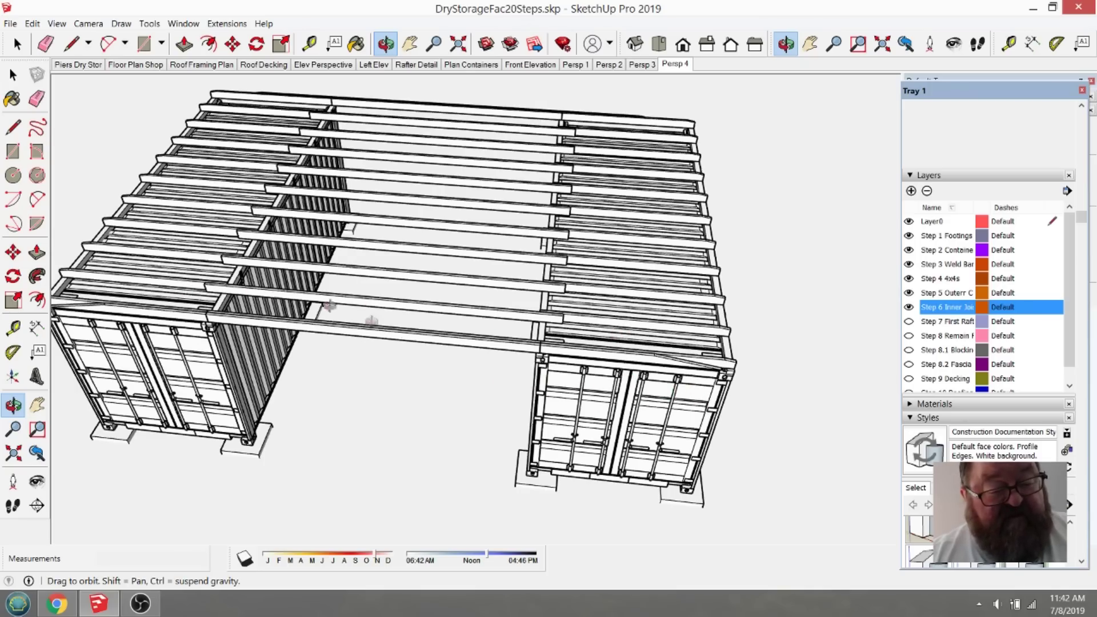
scroll(347, 266, "up", 6)
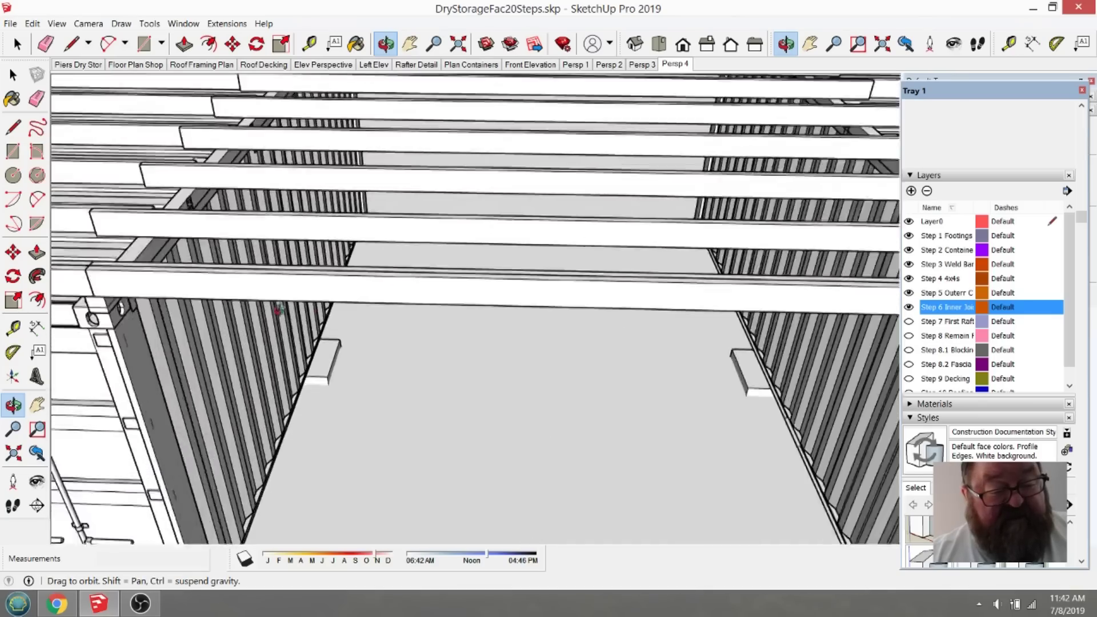
scroll(351, 267, "down", 2)
Step: Measure the gap between the two containers at about 14' 1/4"
key("t")
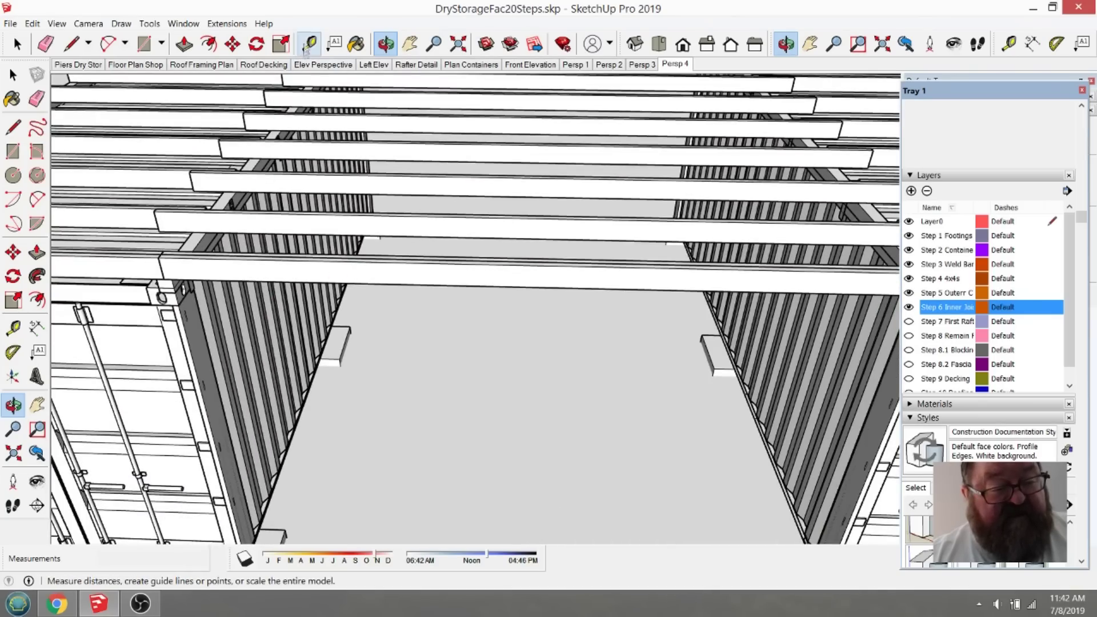
left_click(894, 303)
left_click(196, 354)
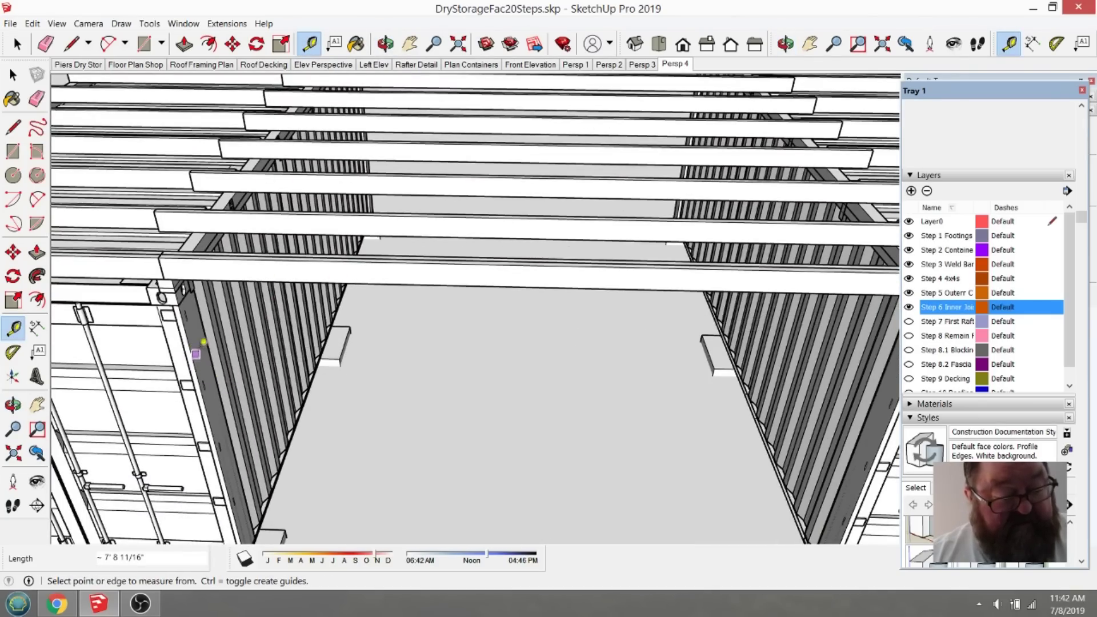
left_click(189, 344)
scroll(190, 343, "down", 3)
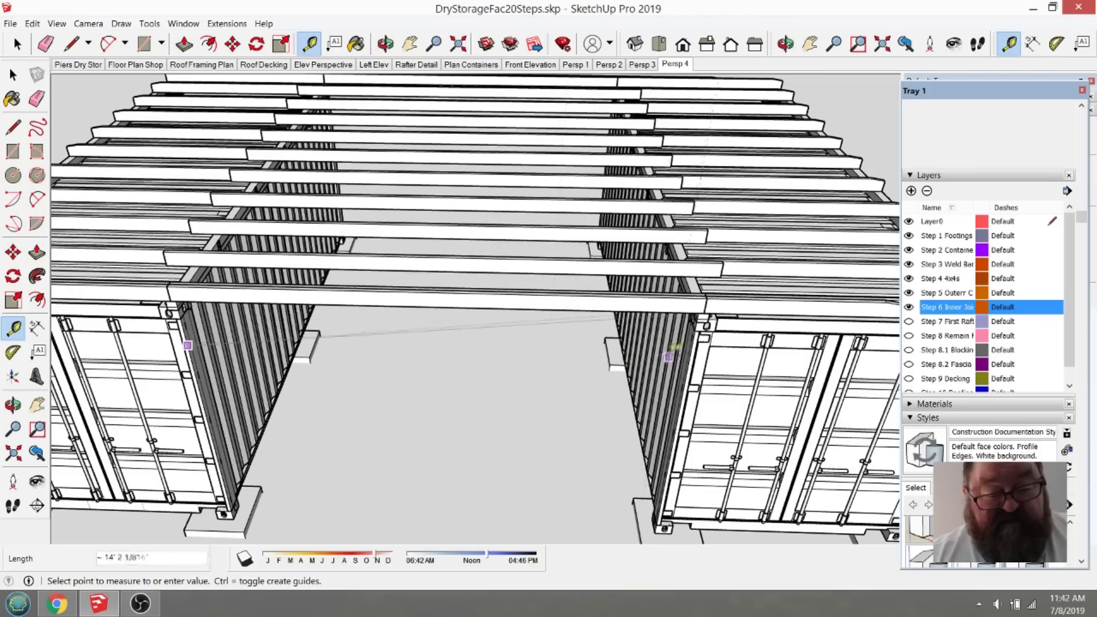
left_click(691, 354)
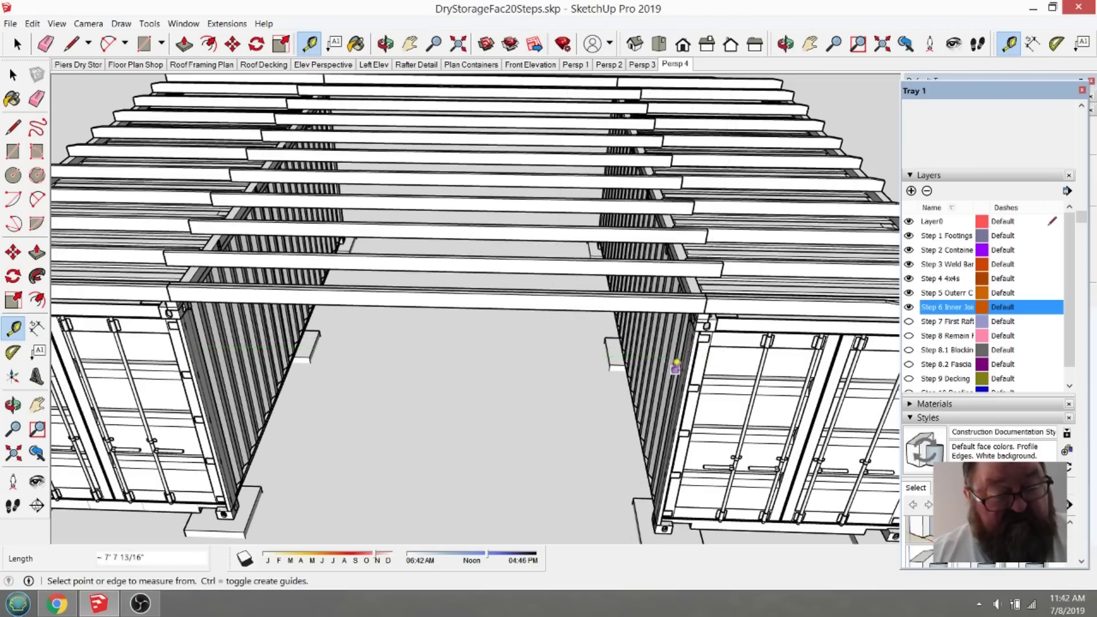
scroll(674, 360, "down", 5)
scroll(477, 476, "up", 4)
scroll(478, 476, "up", 2)
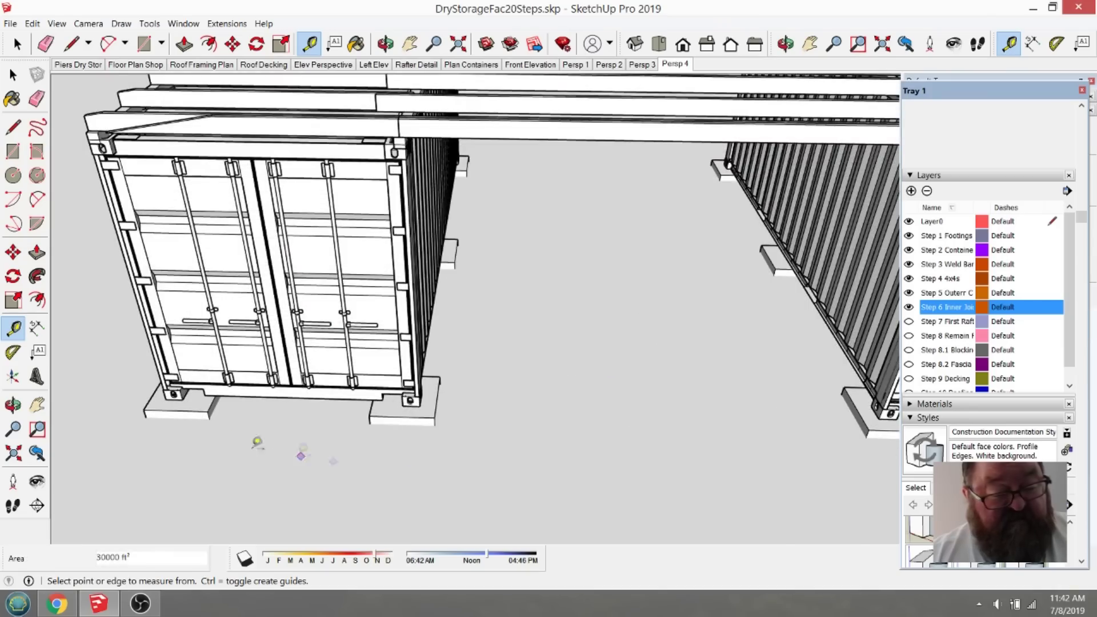
scroll(155, 389, "up", 3)
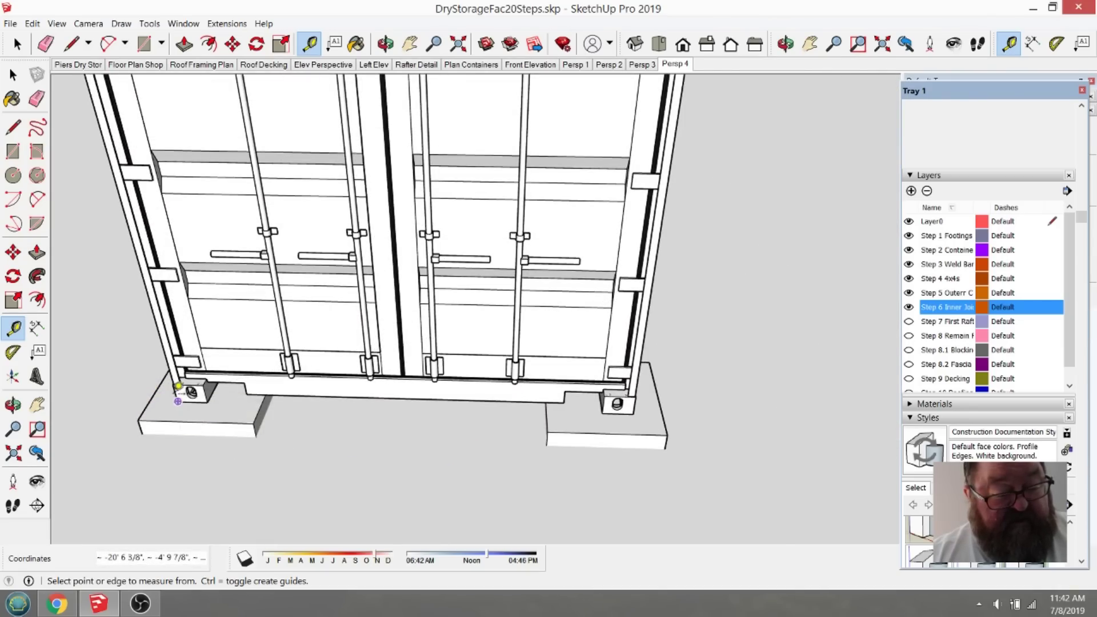
Step: Measure the overall footing span, corner to corner, at about 29' 11 15/16"
left_click(178, 388)
scroll(172, 411, "down", 6)
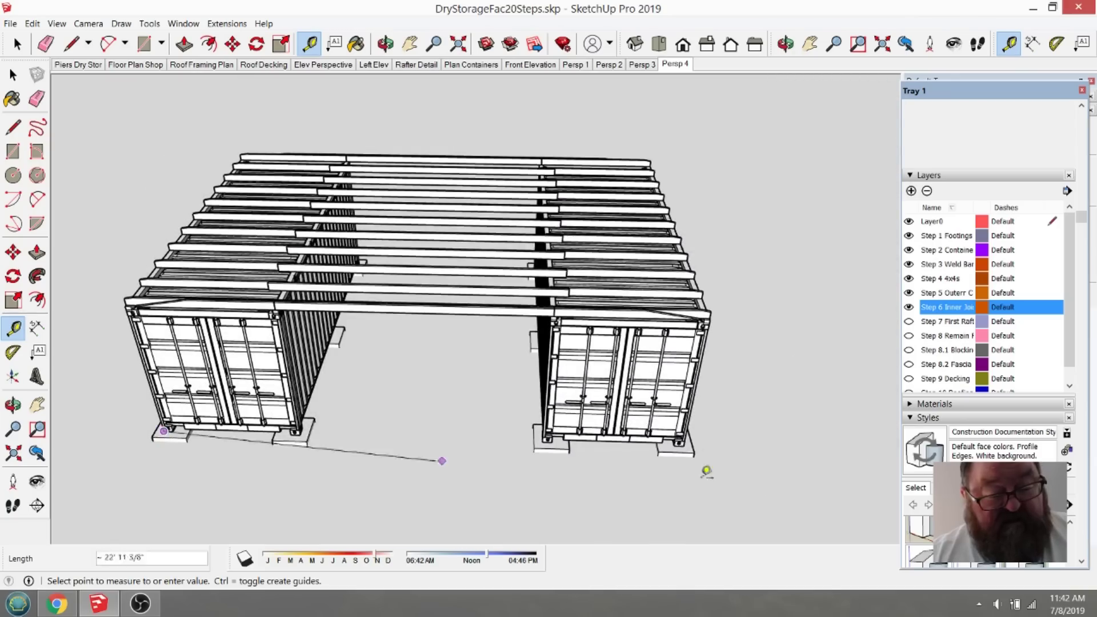
scroll(697, 457, "up", 3)
scroll(684, 447, "up", 5)
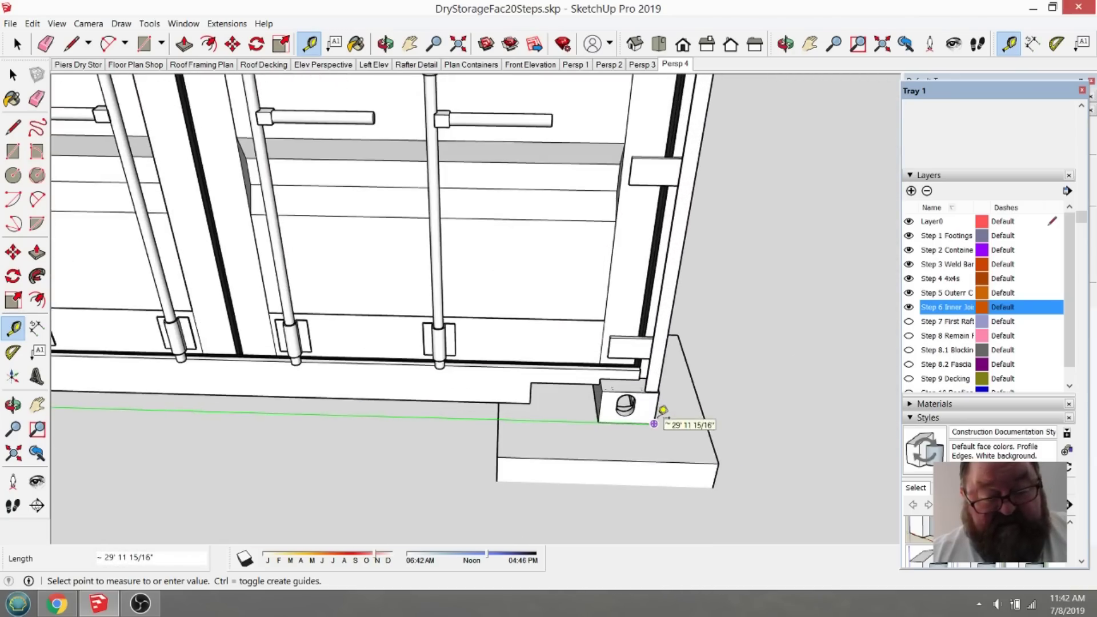
left_click(654, 423)
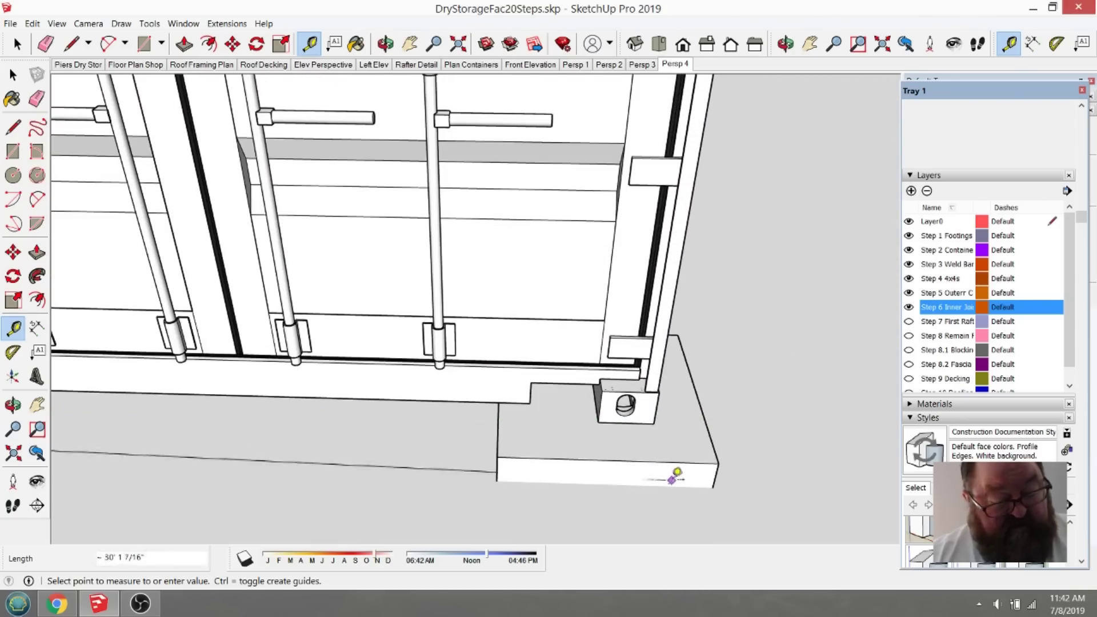
scroll(735, 465, "down", 6)
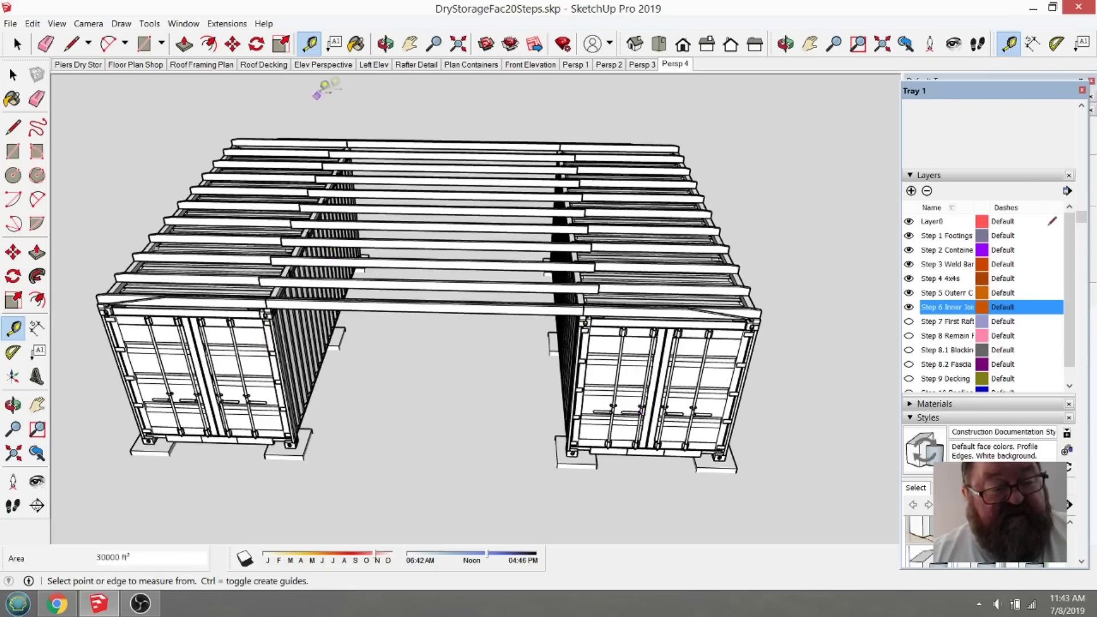
left_click(385, 44)
left_click_drag(400, 240, 400, 301)
scroll(248, 292, "up", 2)
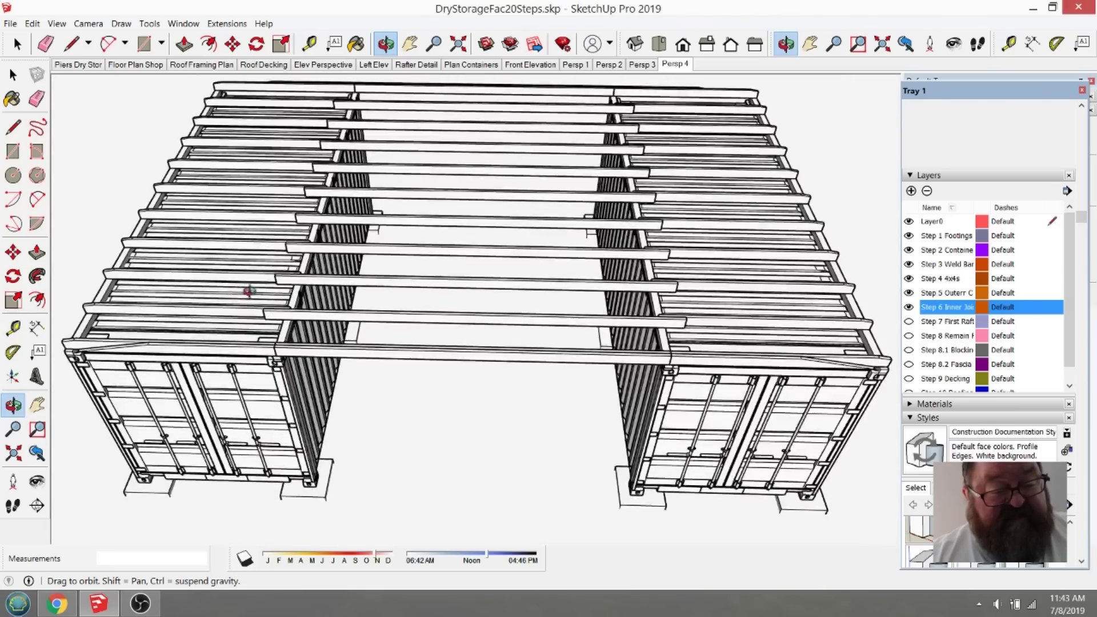
scroll(249, 292, "up", 3)
scroll(302, 345, "down", 6)
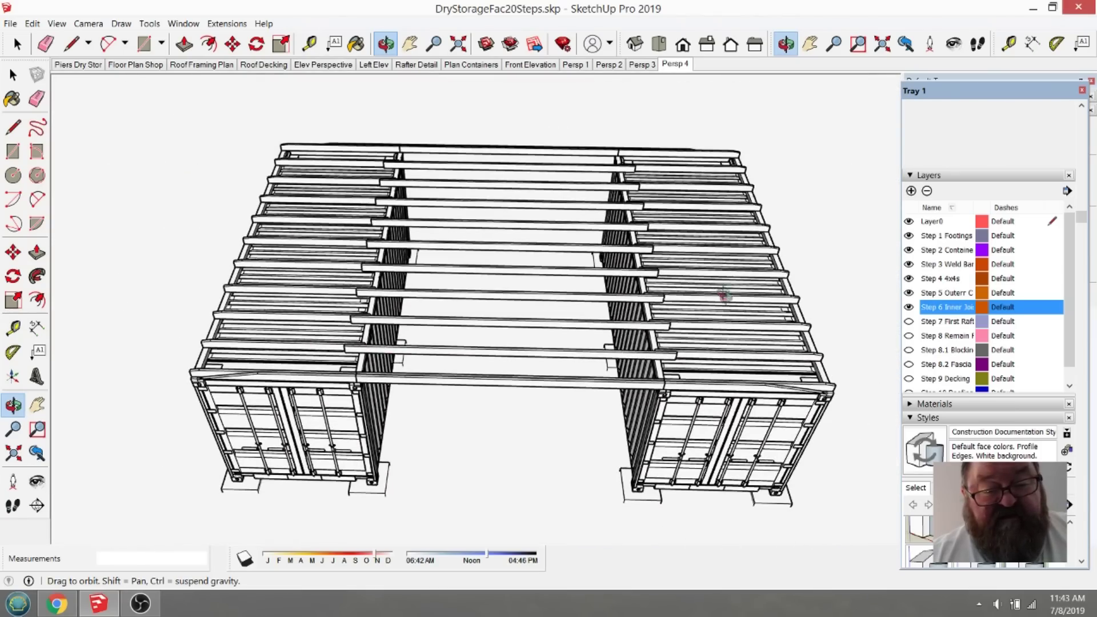
scroll(172, 318, "up", 5)
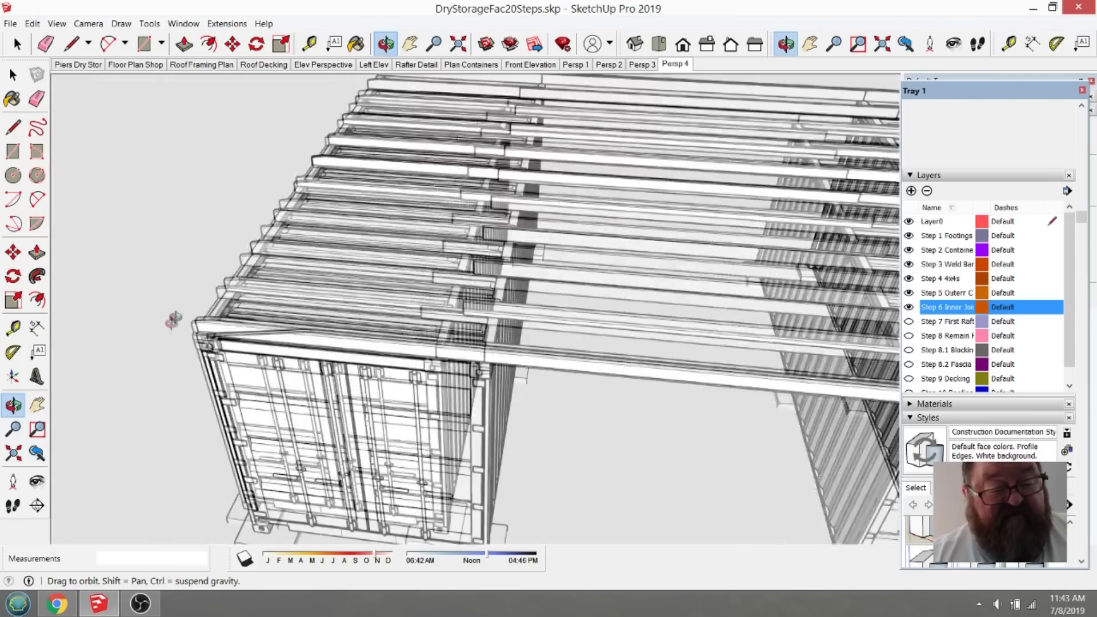
scroll(213, 309, "up", 3)
scroll(328, 377, "down", 2)
scroll(488, 440, "up", 5)
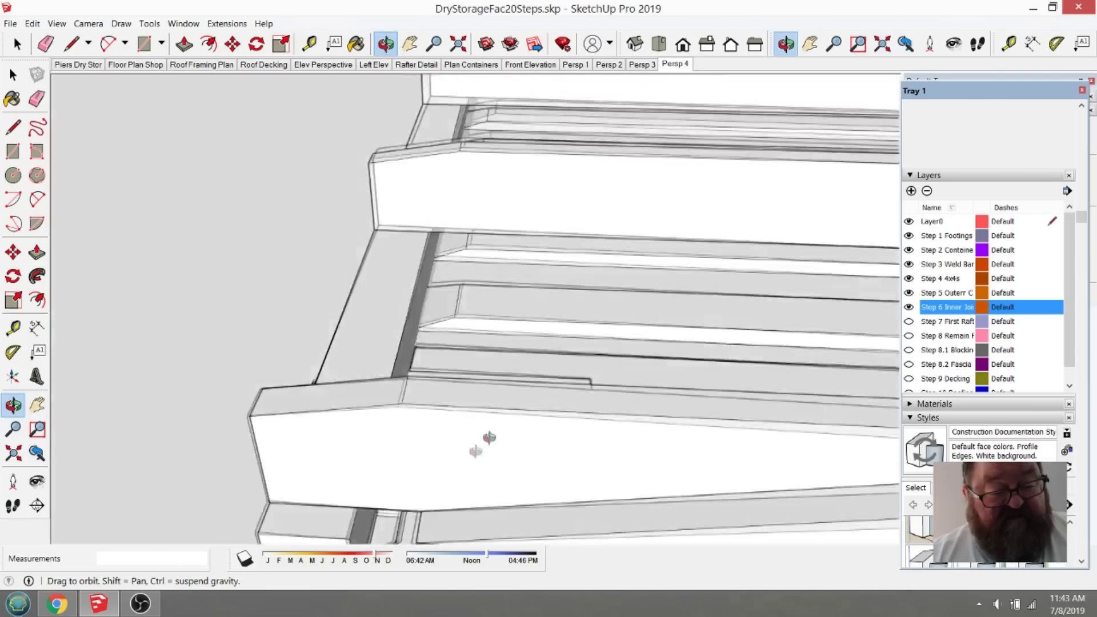
left_click_drag(434, 343, 441, 403)
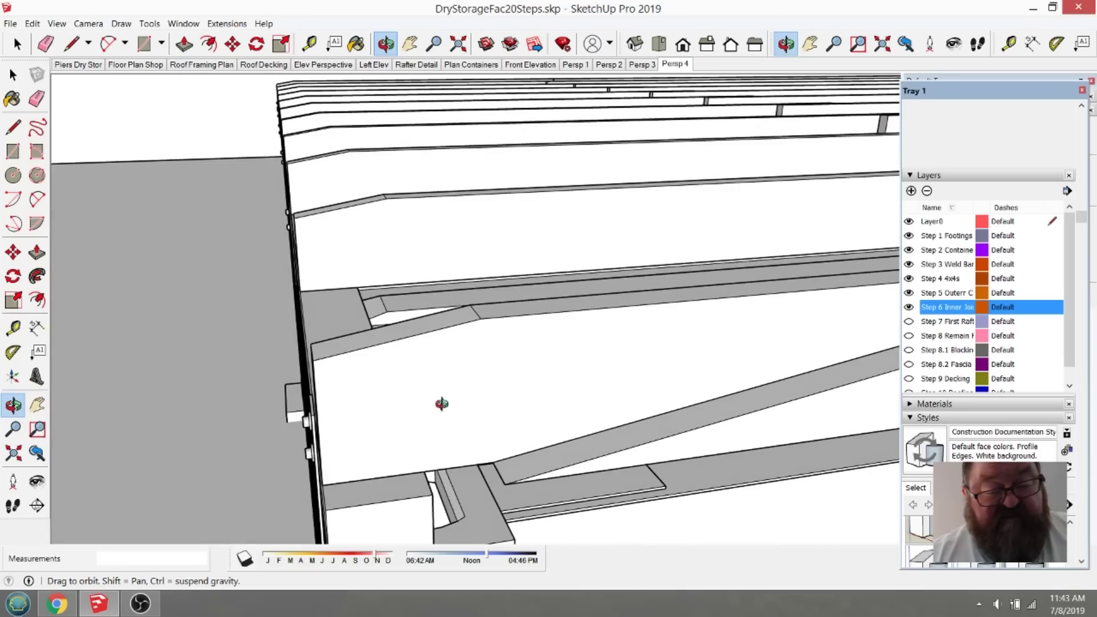
left_click(909, 321)
scroll(413, 342, "down", 4)
scroll(502, 417, "up", 6)
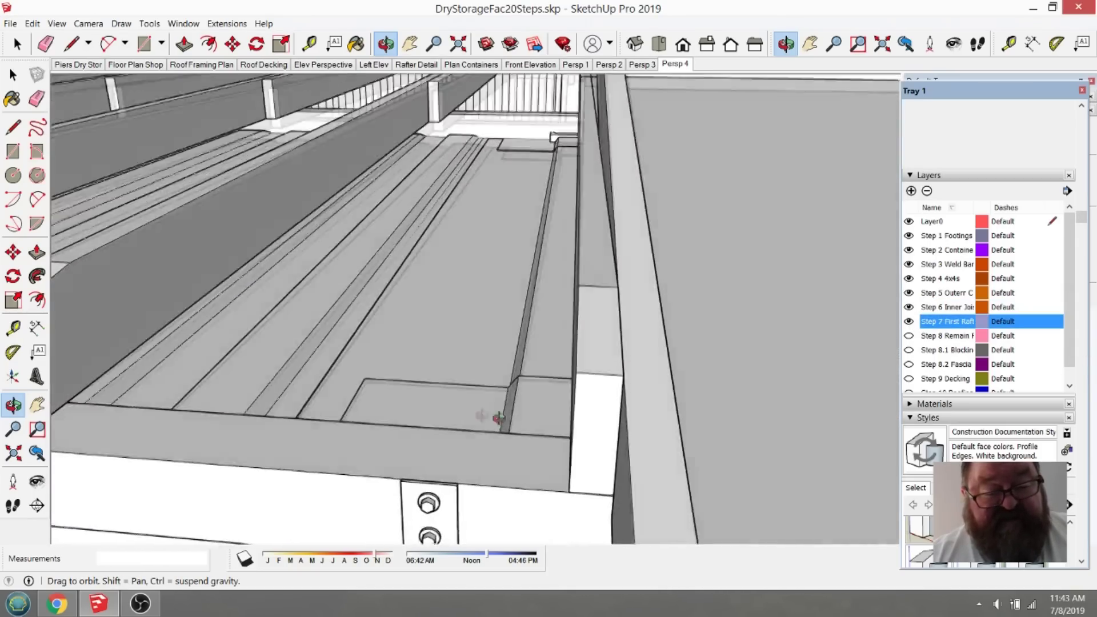
left_click_drag(786, 336, 480, 264)
left_click_drag(678, 360, 388, 381)
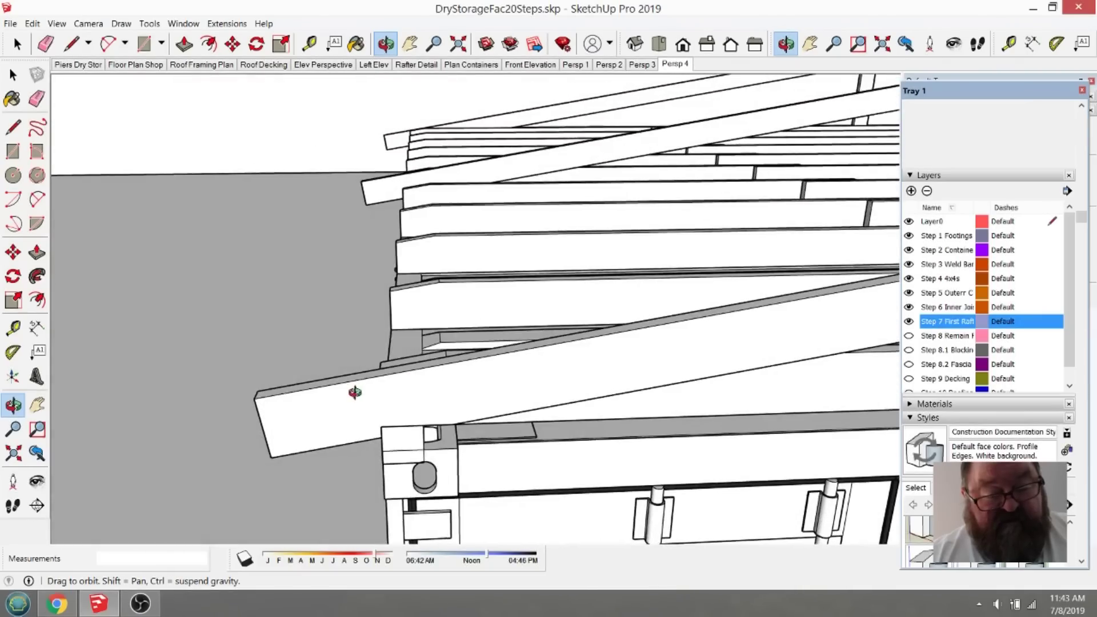
scroll(355, 392, "down", 6)
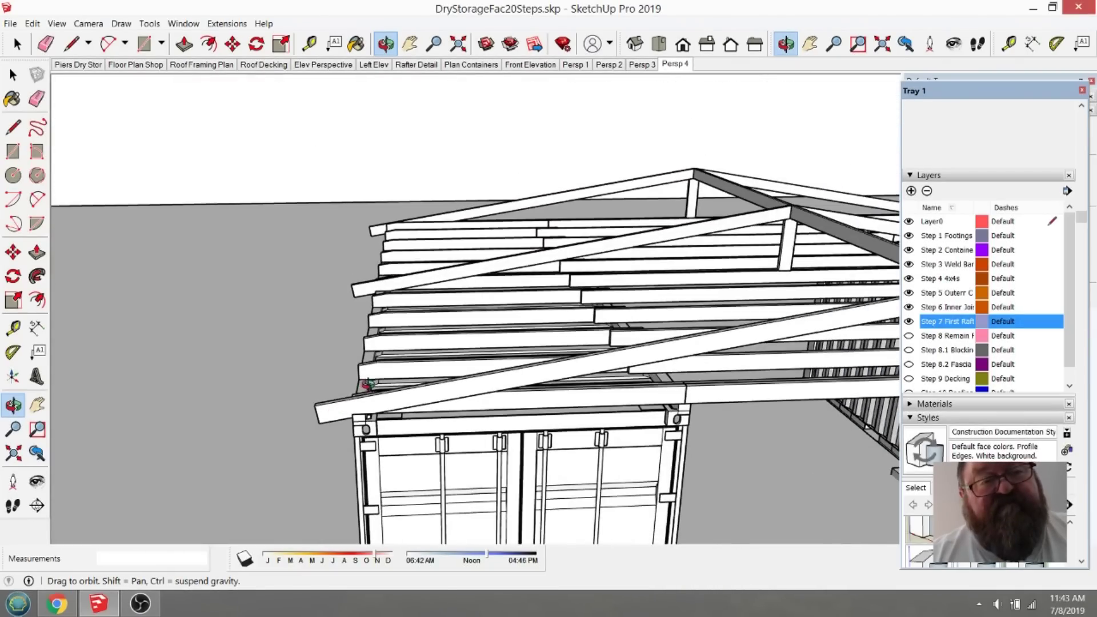
left_click_drag(367, 384, 555, 368)
scroll(617, 360, "up", 10)
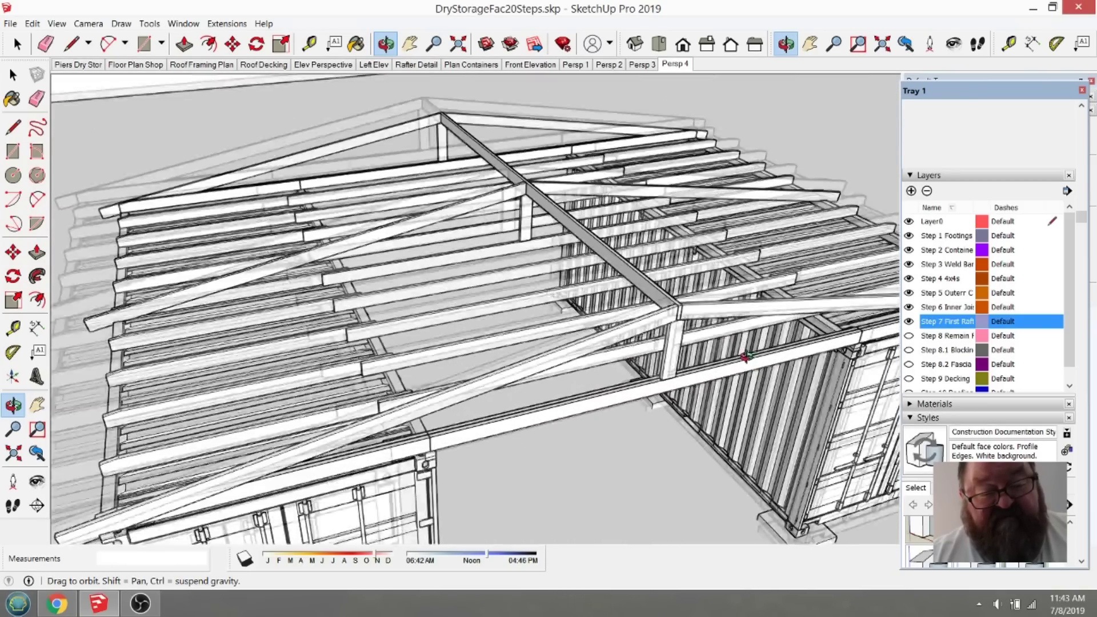
scroll(591, 294, "up", 10)
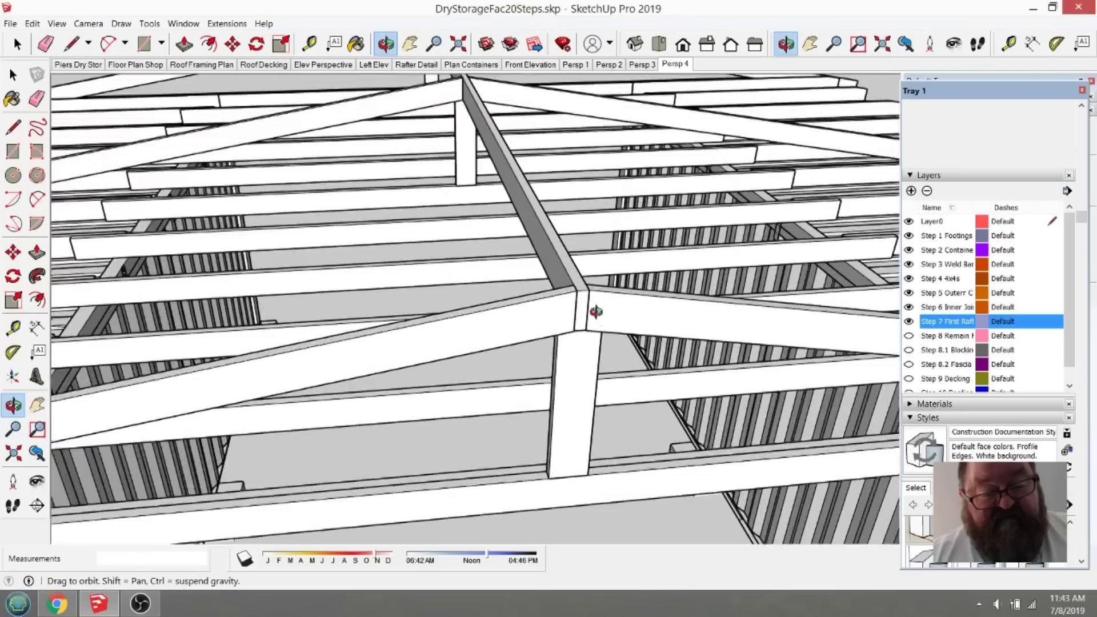
scroll(584, 224, "down", 10)
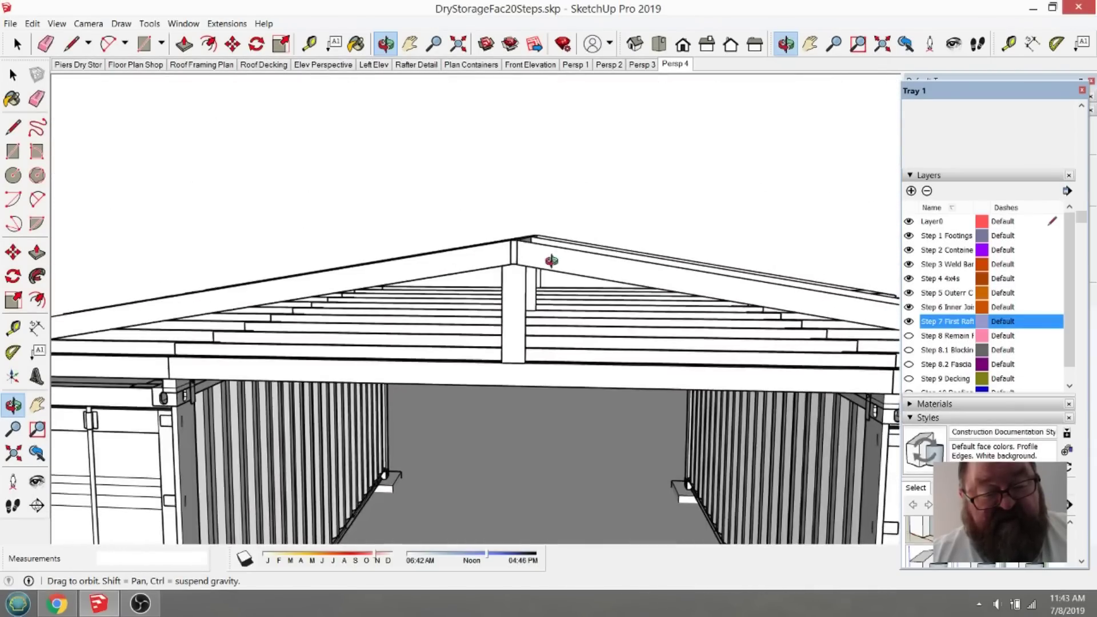
left_click_drag(551, 261, 345, 146)
Step: Measure 16' from the roof apex down to the rafter end over the container
left_click(309, 43)
scroll(597, 362, "up", 10)
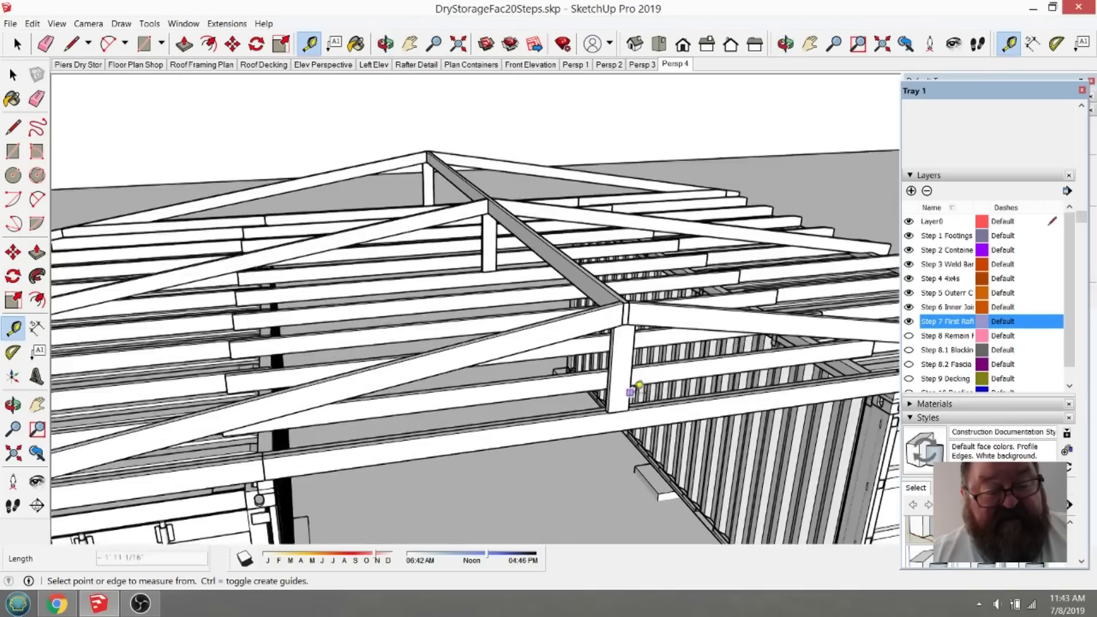
scroll(597, 363, "down", 5)
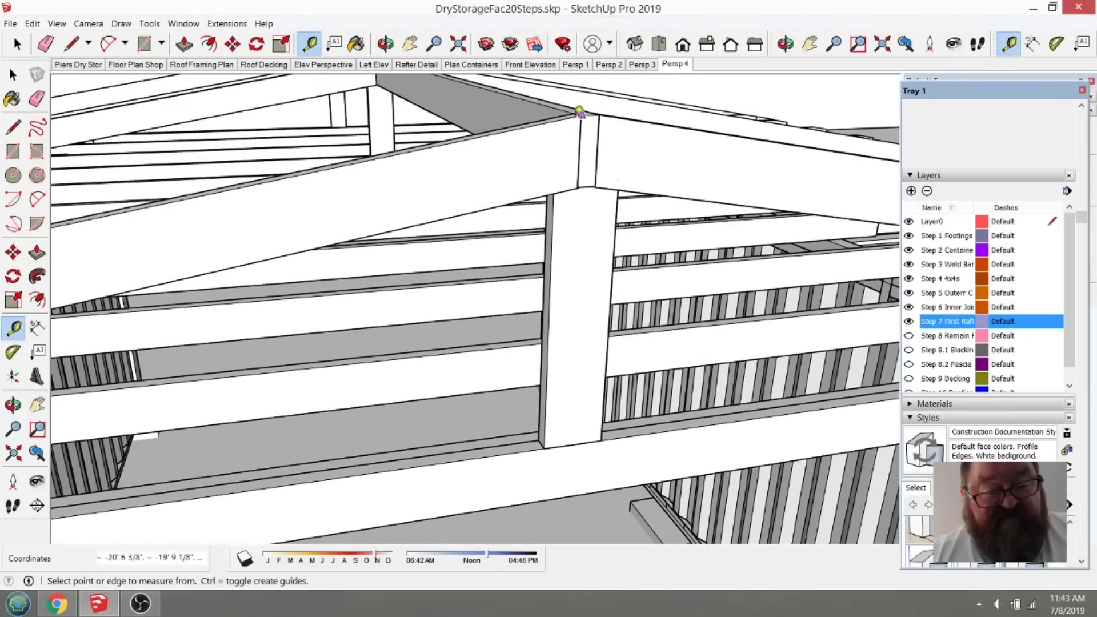
left_click(590, 175)
scroll(606, 261, "down", 6)
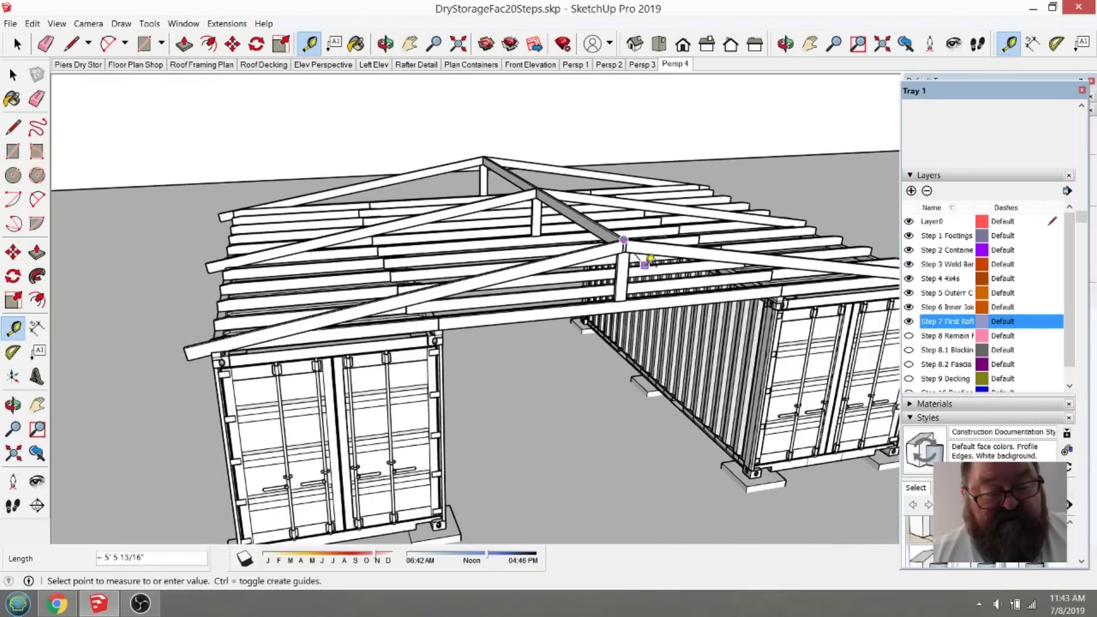
scroll(164, 366, "up", 5)
middle_click_drag(165, 365, 326, 314)
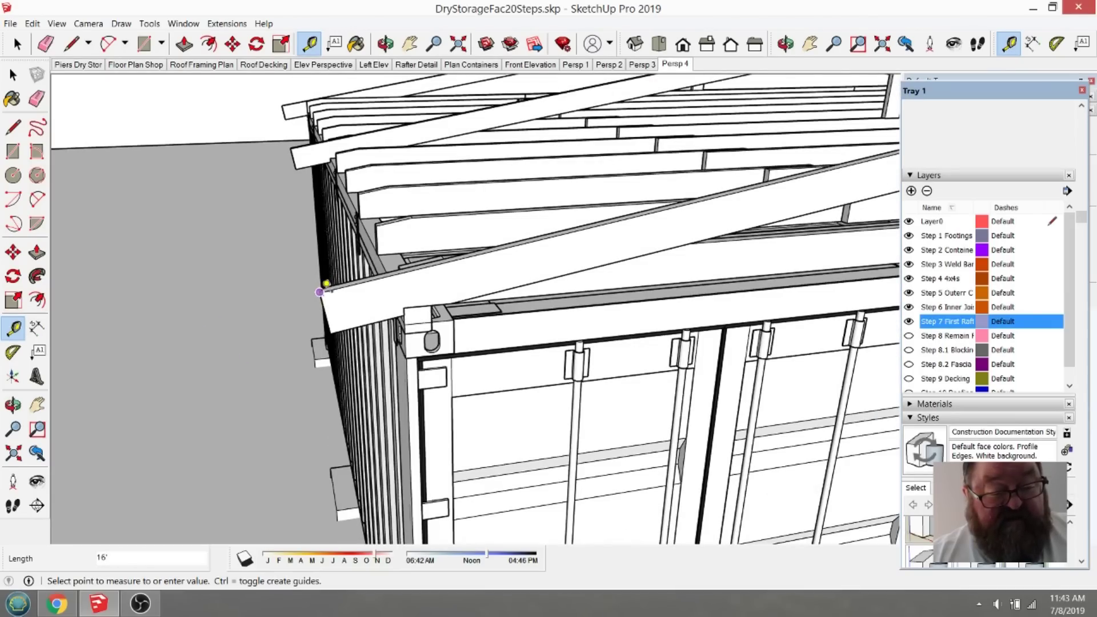
left_click(320, 292)
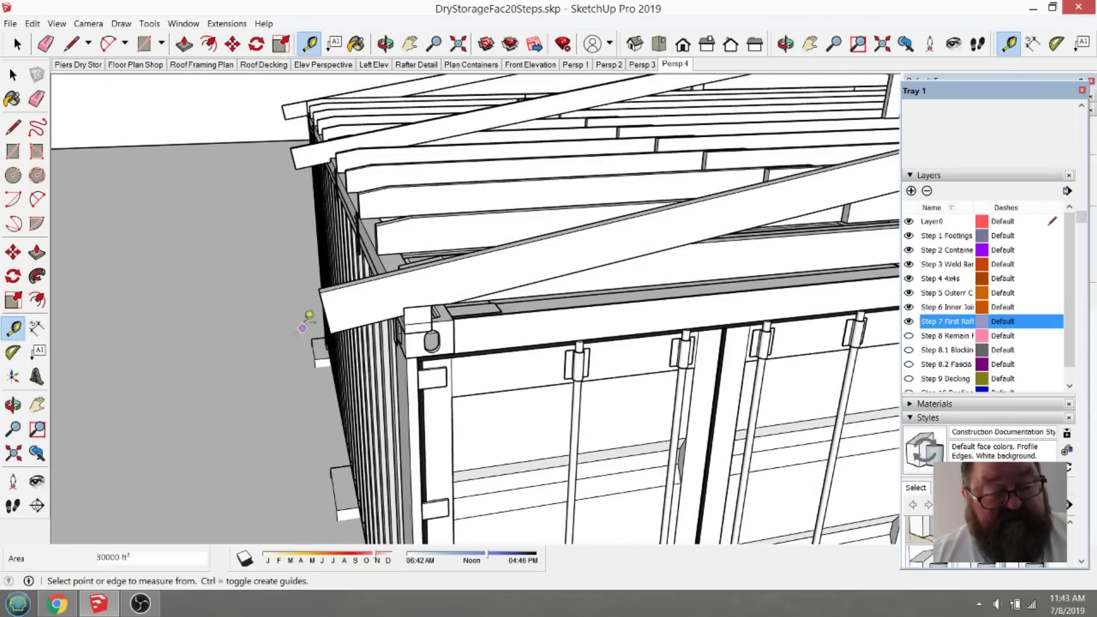
Step: Measure from near the rafter end to the ridge joint
left_click(324, 307)
scroll(324, 308, "down", 6)
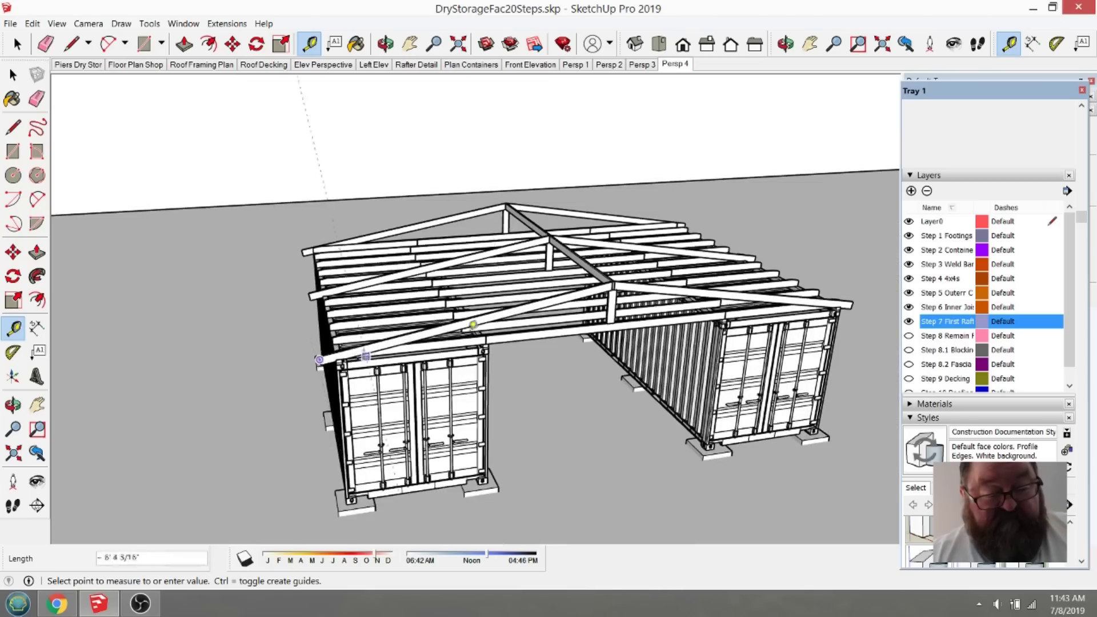
scroll(531, 297, "up", 6)
scroll(660, 270, "up", 5)
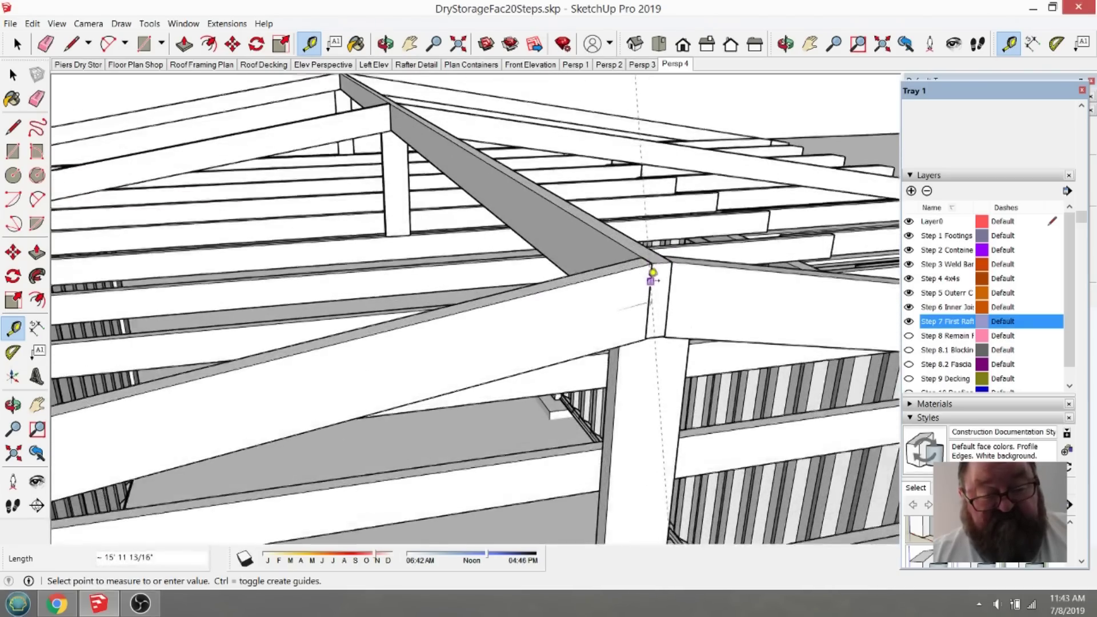
left_click(657, 254)
scroll(661, 318, "up", 4)
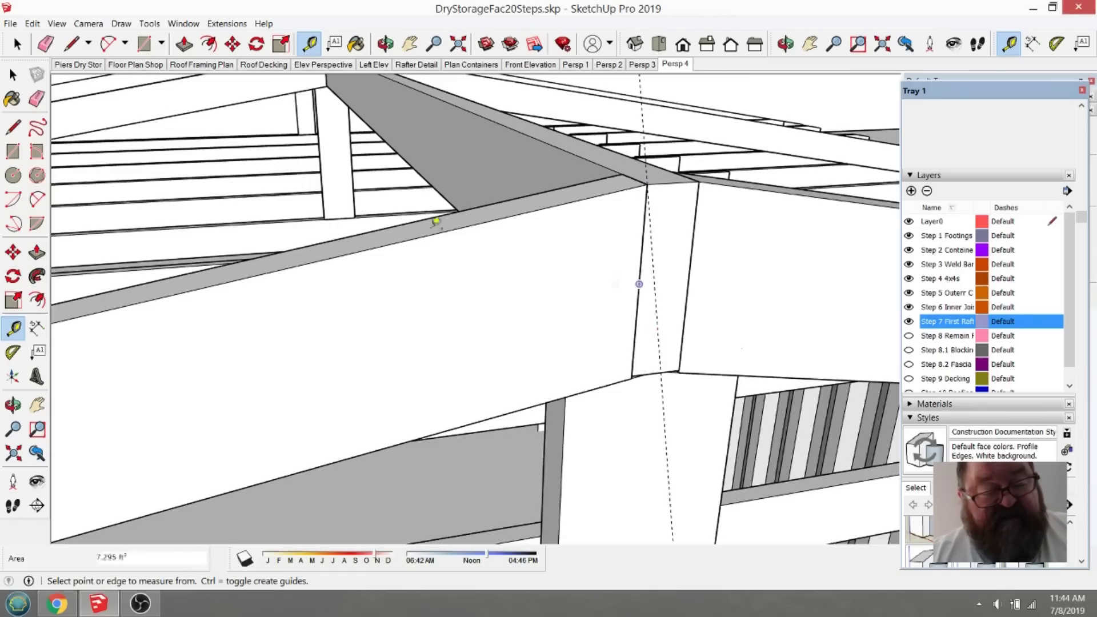
key("e")
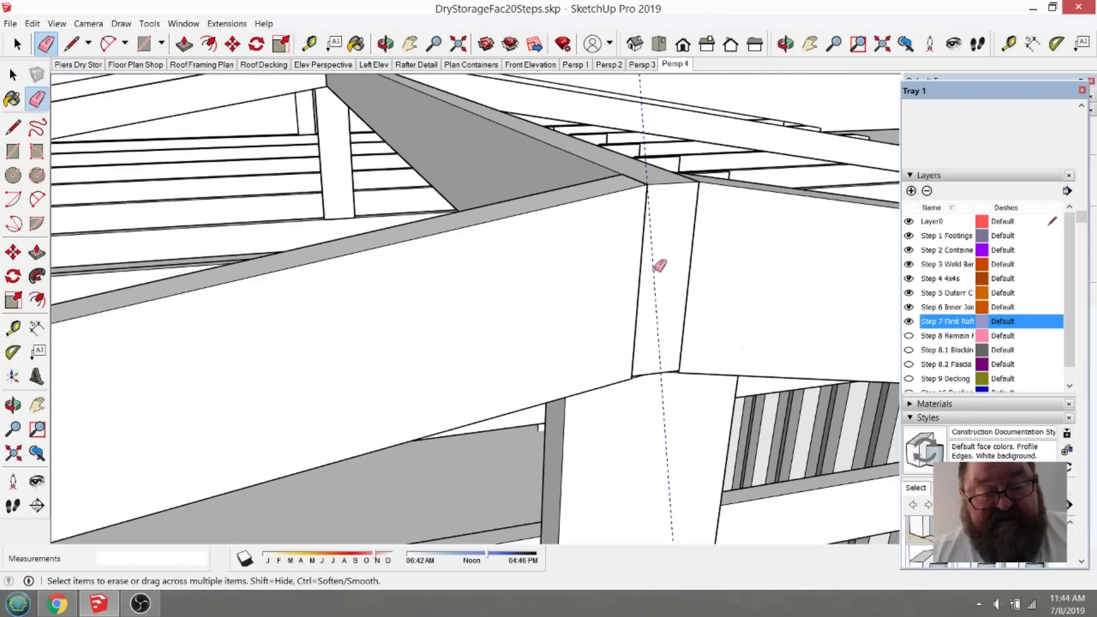
scroll(654, 275, "down", 6)
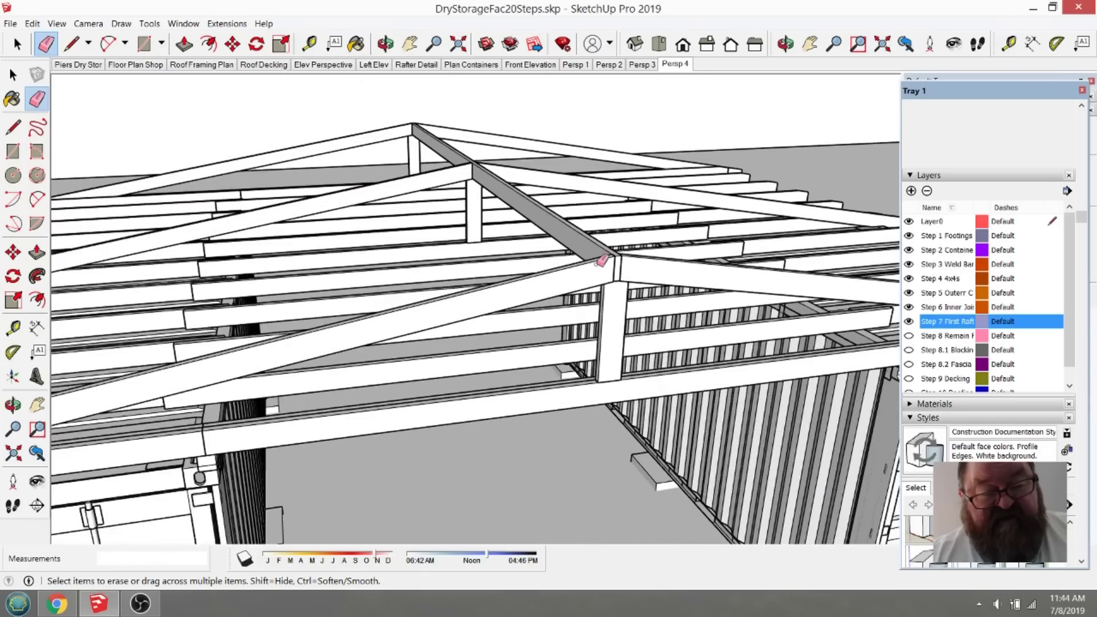
key("o")
left_click_drag(654, 275, 527, 287)
scroll(327, 281, "down", 5)
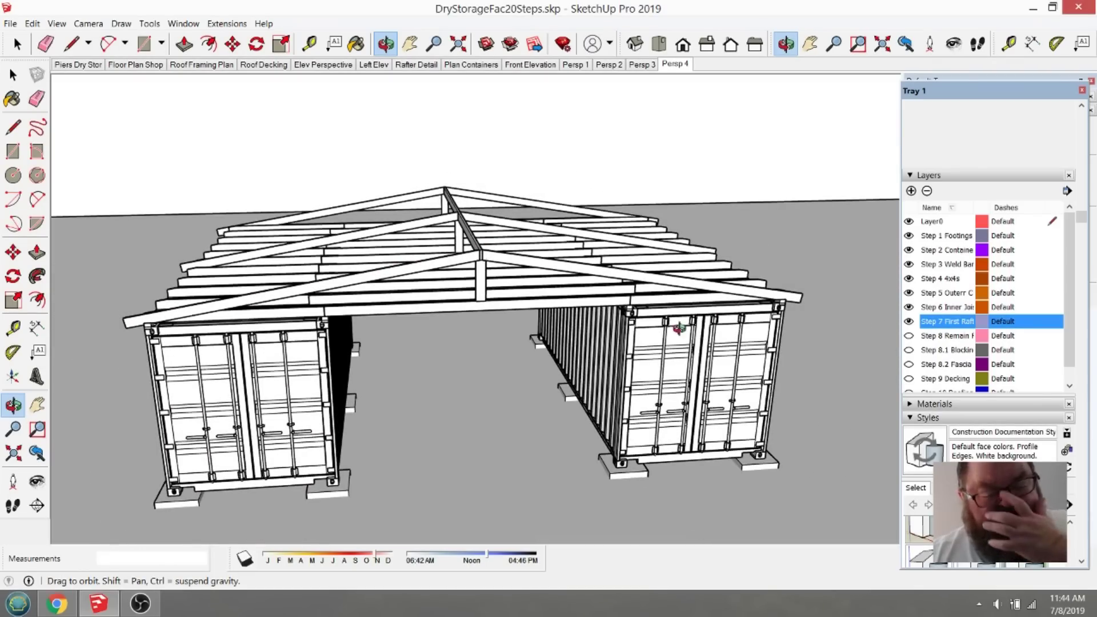
mouse_move(514, 290)
left_mouse_down()
mouse_move(568, 332)
mouse_move(534, 312)
left_mouse_up()
scroll(513, 267, "up", 8)
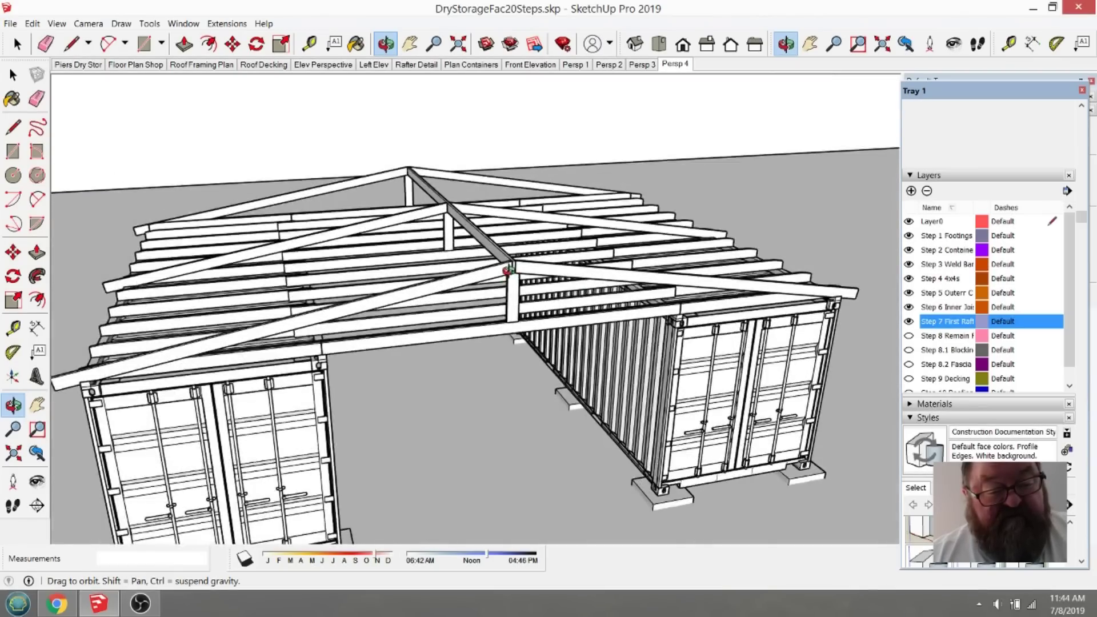
scroll(513, 267, "up", 3)
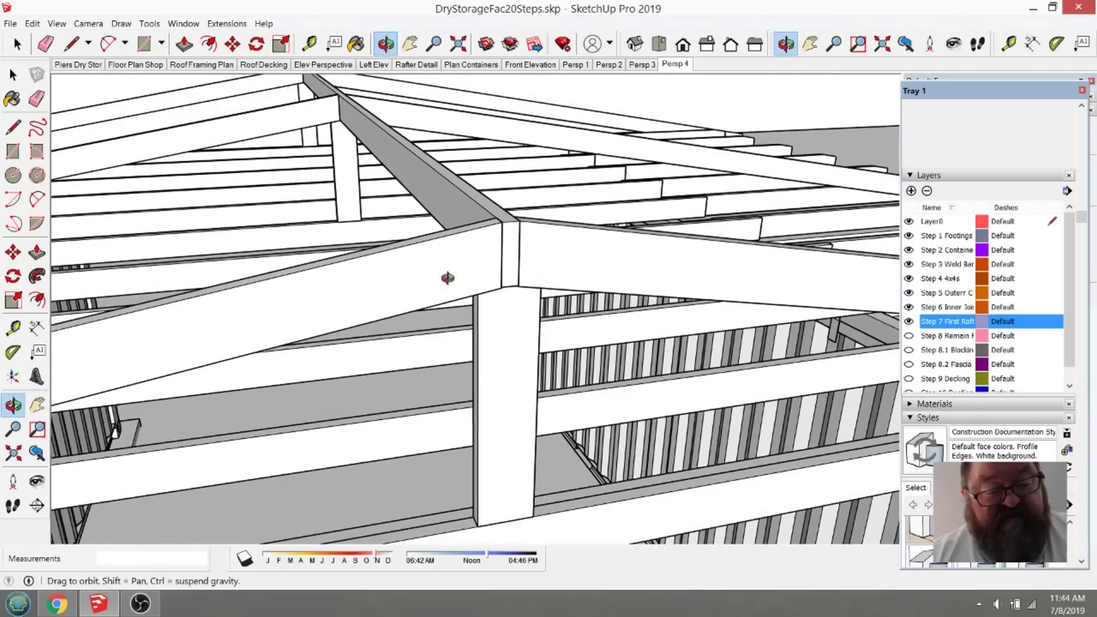
scroll(543, 251, "down", 10)
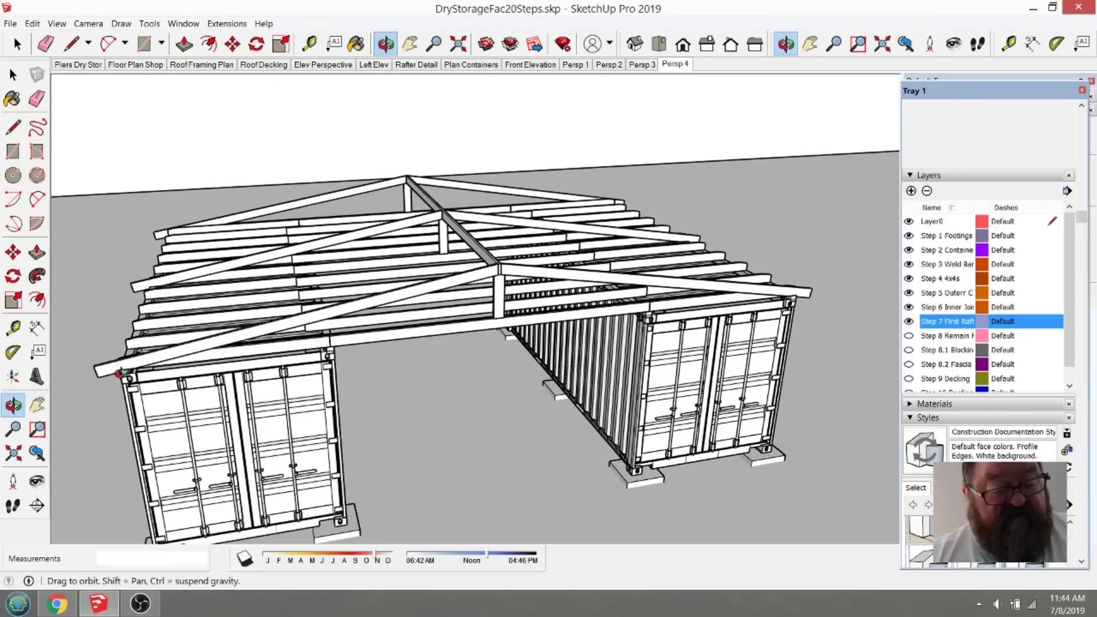
scroll(503, 277, "up", 8)
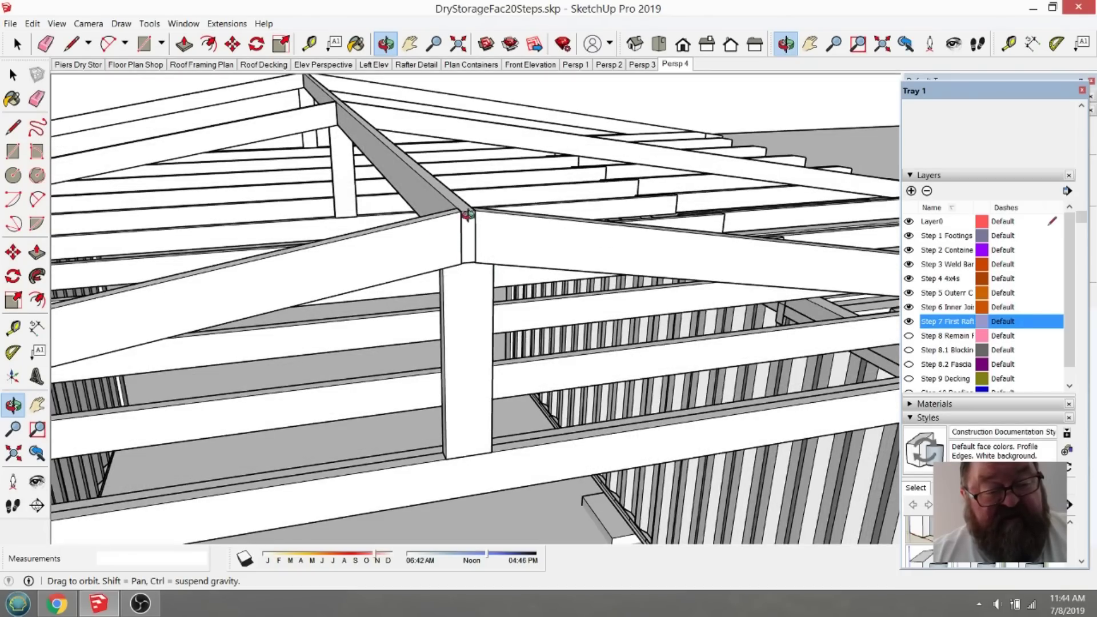
mouse_move(467, 214)
left_mouse_down()
mouse_move(482, 244)
mouse_move(478, 211)
left_mouse_up()
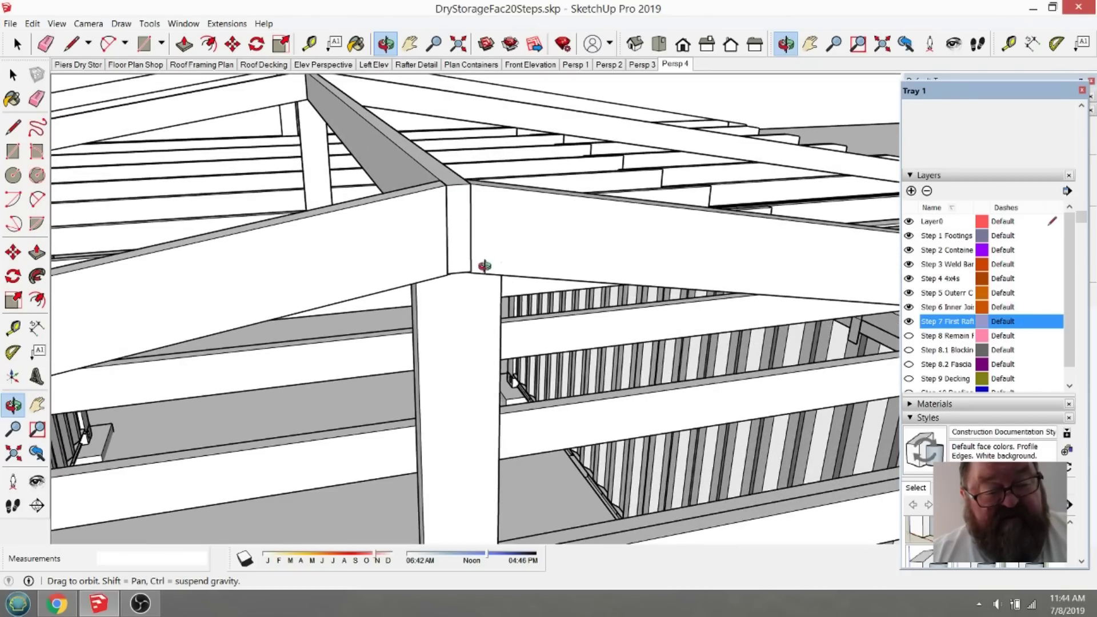
scroll(485, 266, "down", 8)
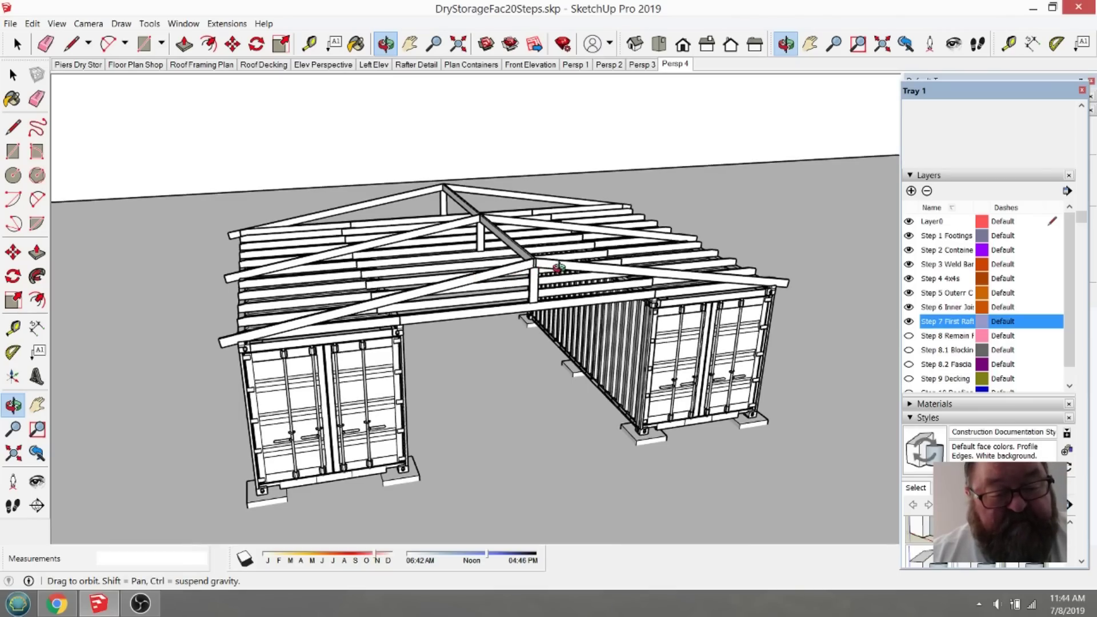
scroll(228, 346, "up", 10)
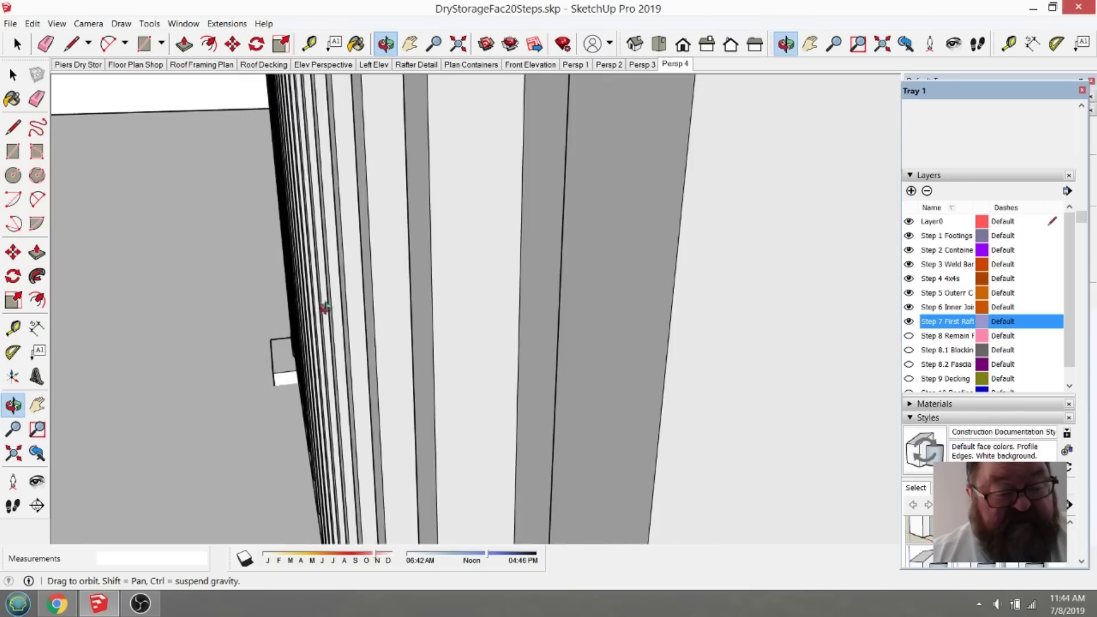
Step: Measure 1" up from the container's corner casting to the sloped rafter above it
scroll(332, 313, "down", 3)
scroll(452, 243, "up", 8)
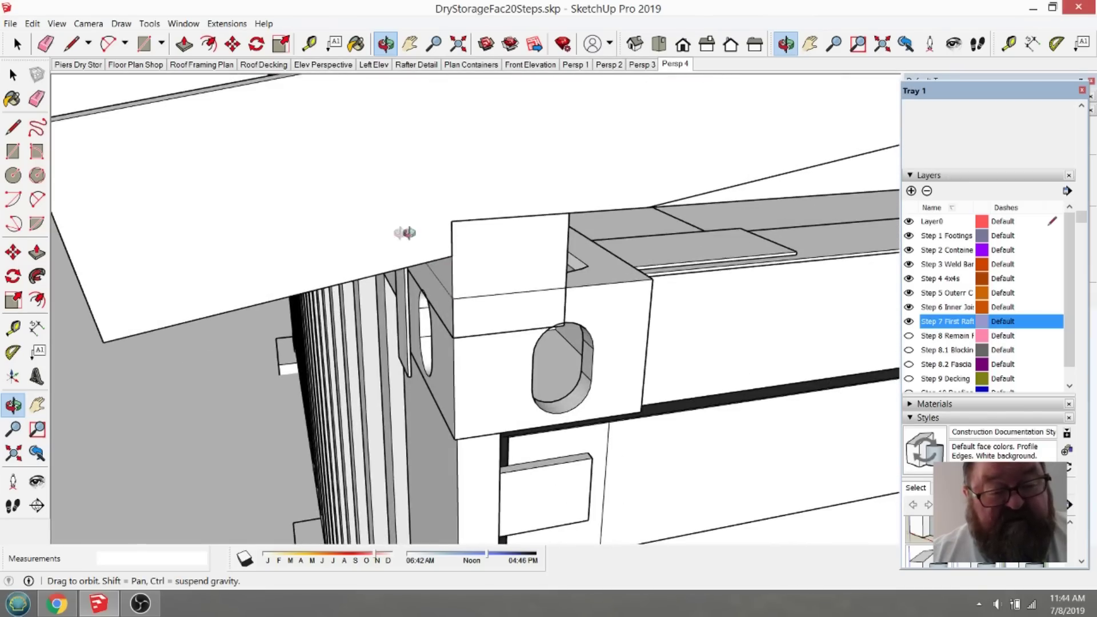
left_click_drag(424, 152, 372, 193)
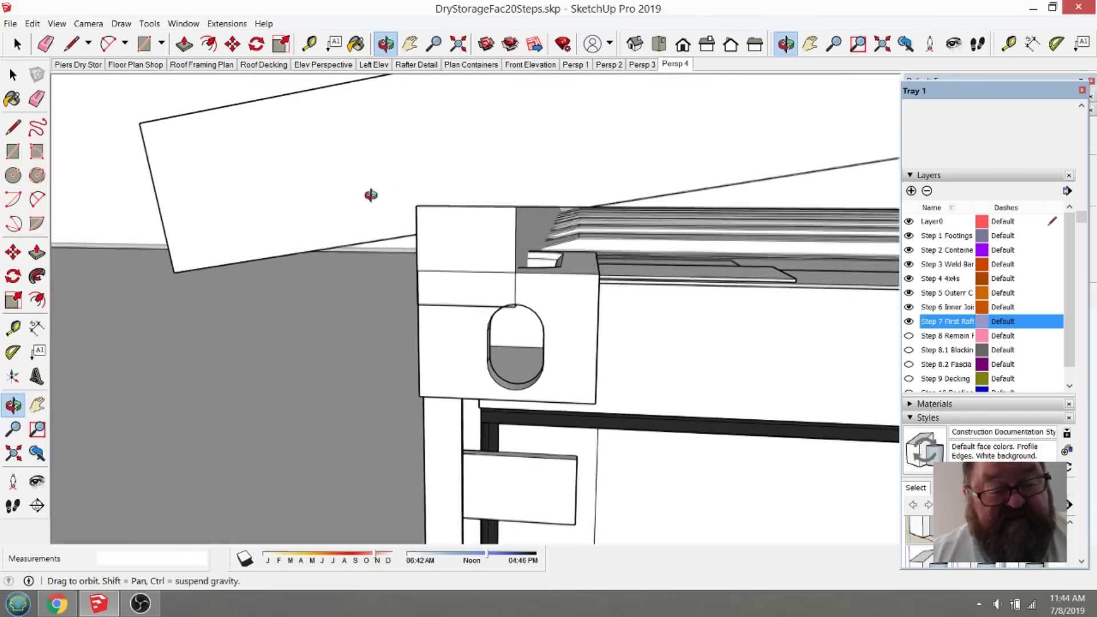
left_click(1009, 44)
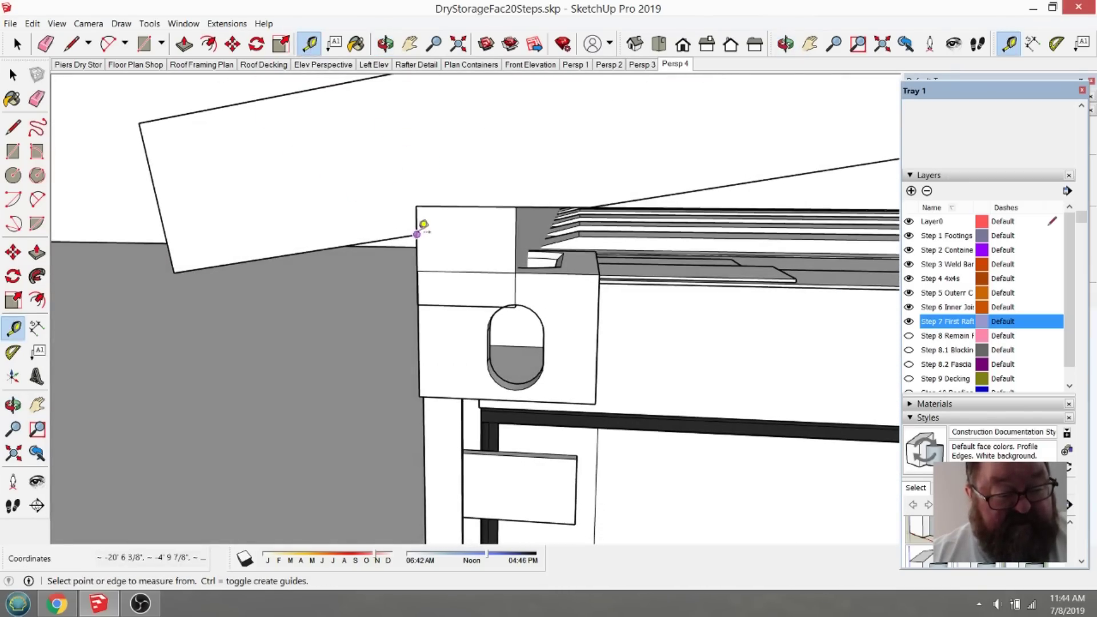
left_click(417, 206)
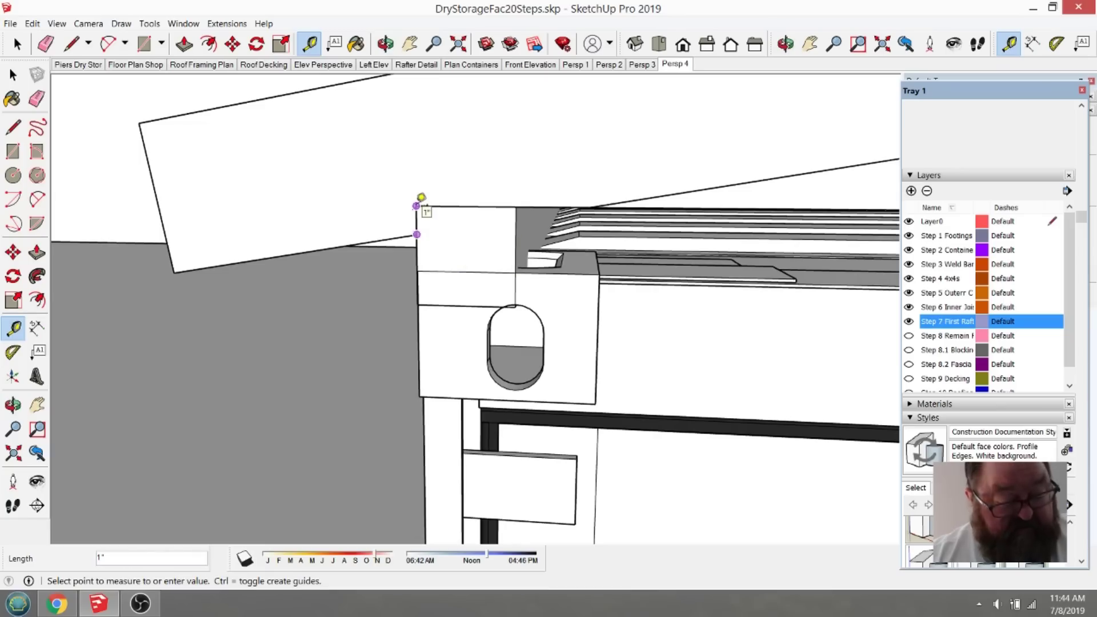
left_click(421, 199)
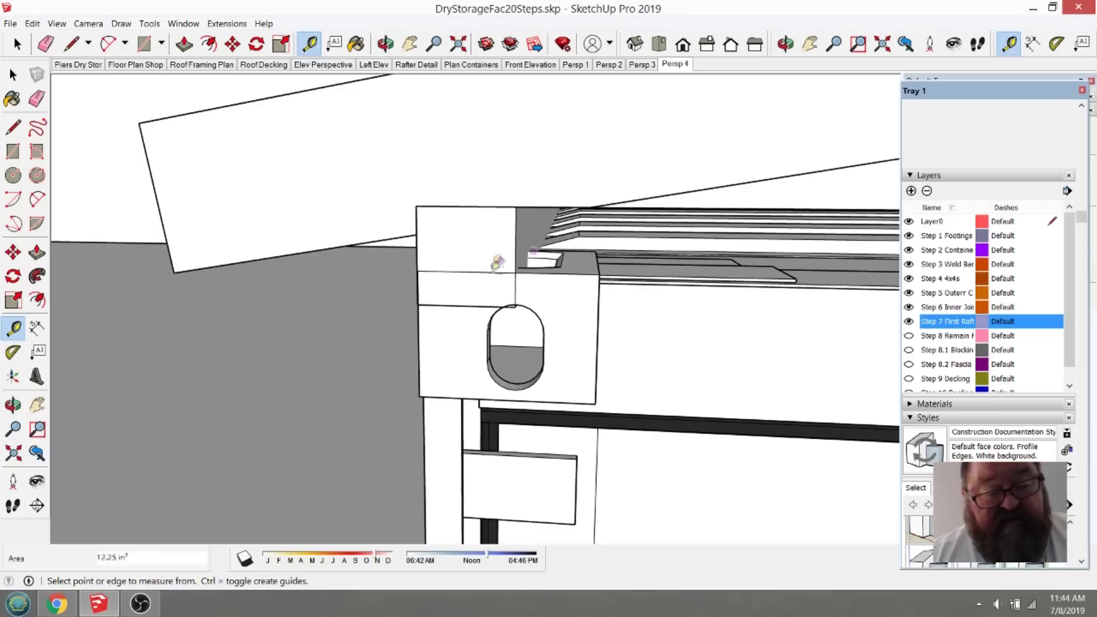
scroll(498, 263, "down", 3)
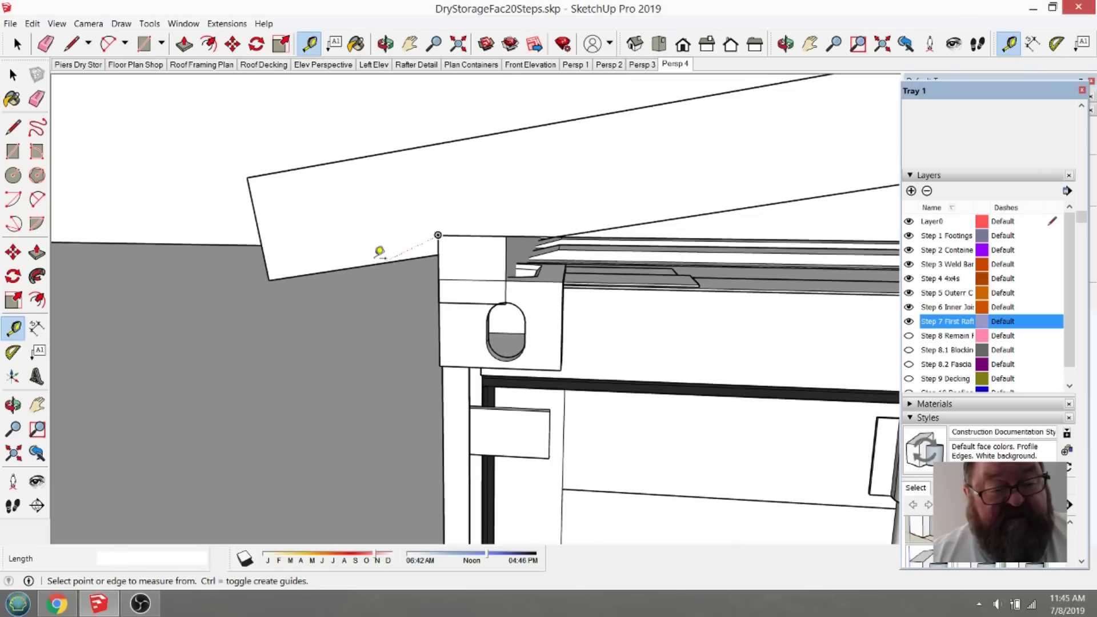
middle_click_drag(394, 117, 437, 261)
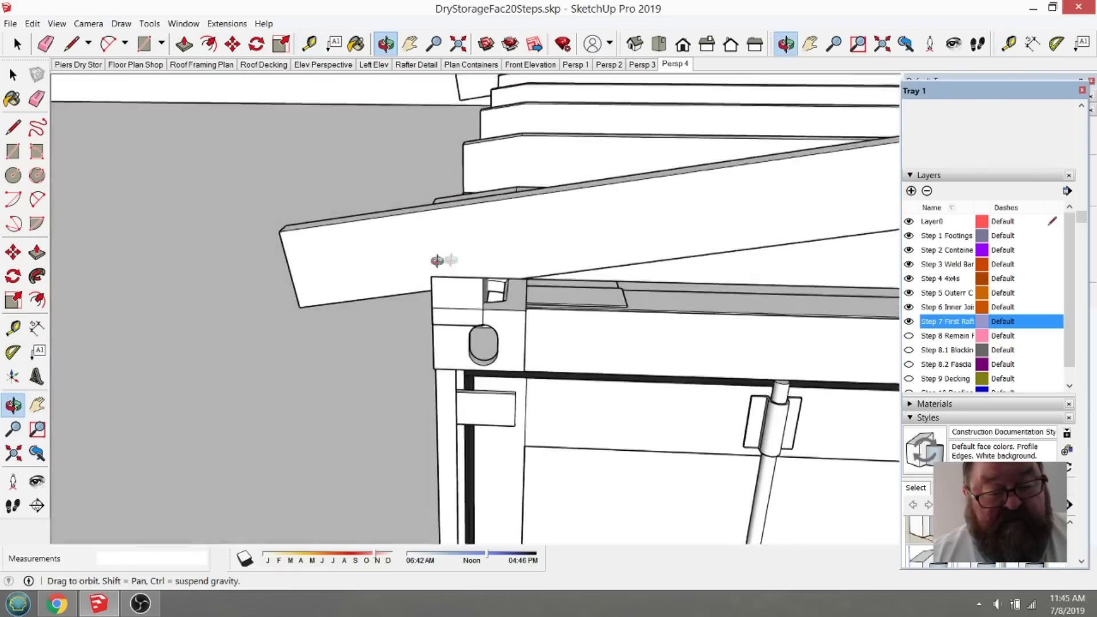
scroll(349, 292, "down", 12)
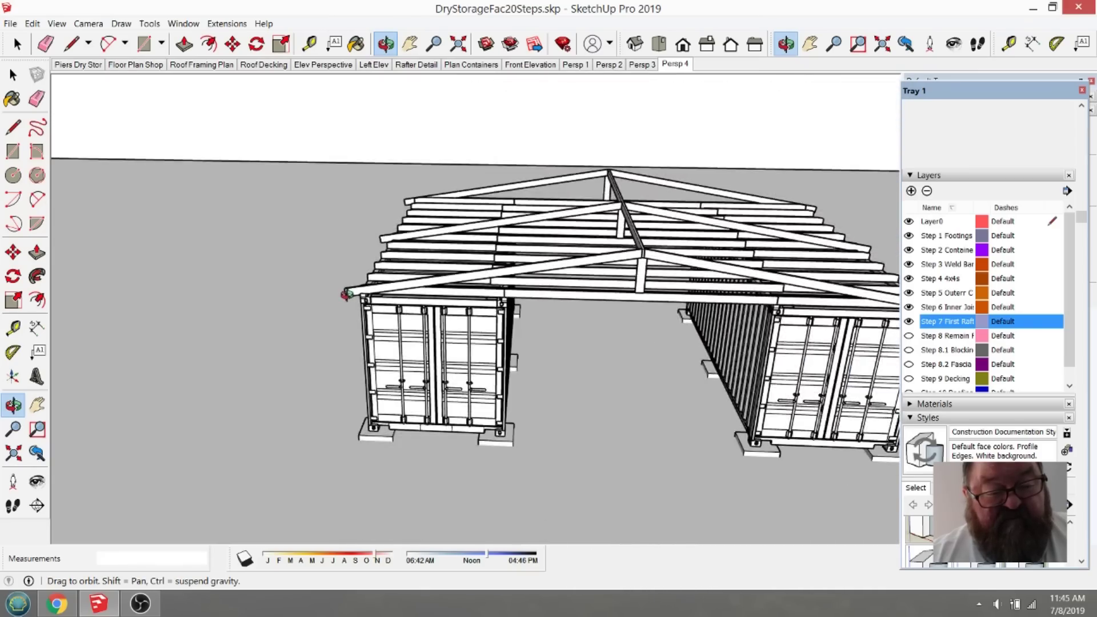
scroll(346, 293, "down", 3)
middle_click_drag(628, 273, 610, 285)
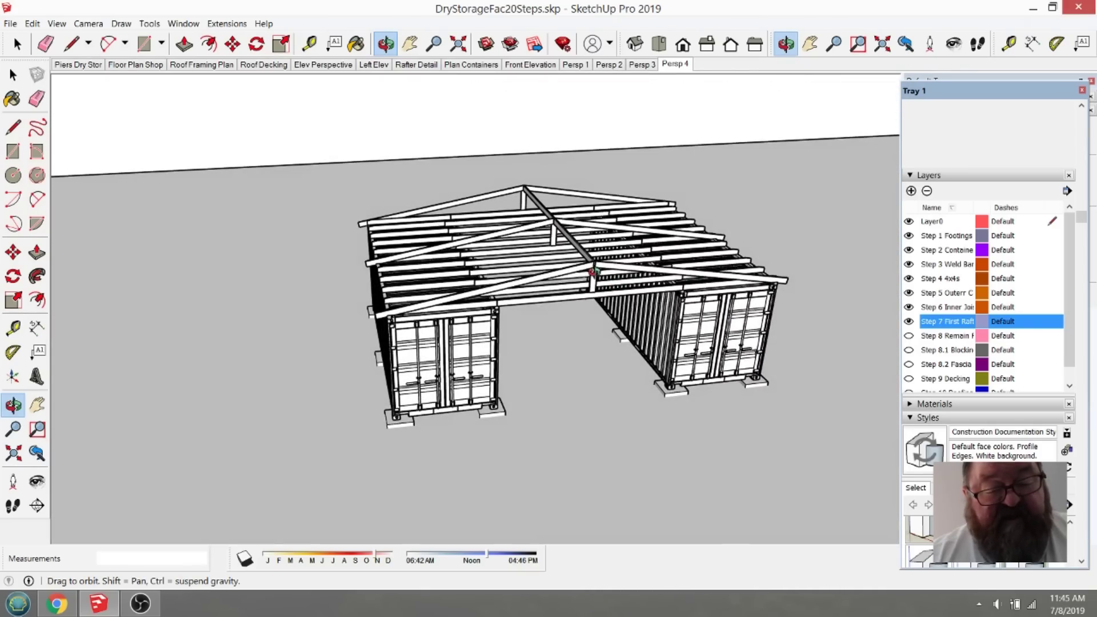
scroll(526, 297, "up", 4)
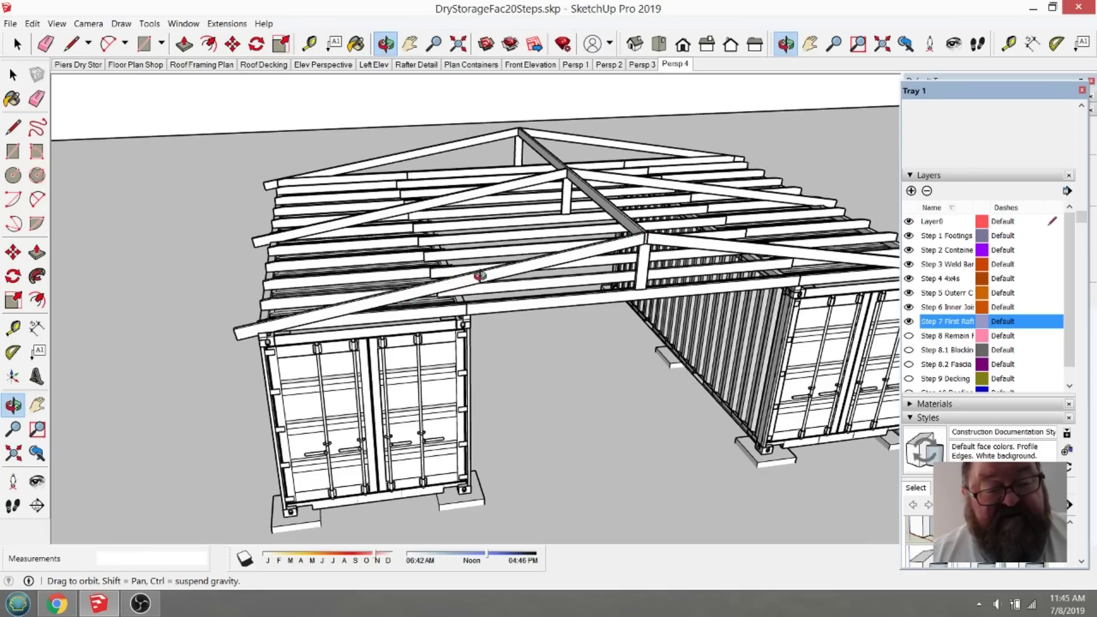
left_click_drag(480, 276, 499, 281)
left_click_drag(619, 268, 604, 284)
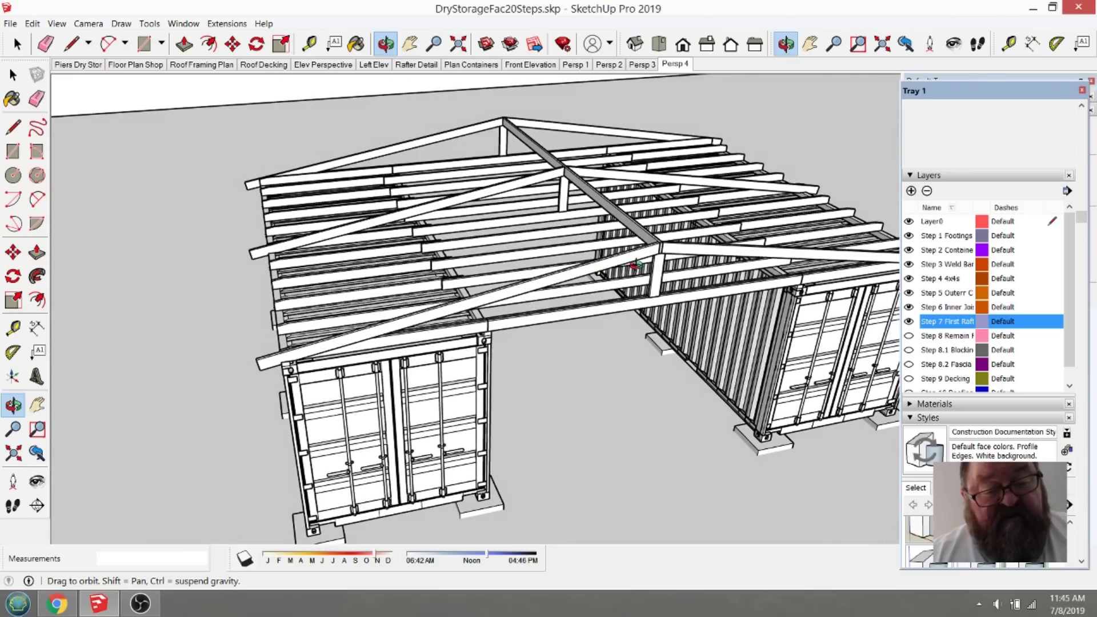
left_click_drag(634, 266, 686, 278)
scroll(686, 278, "up", 10)
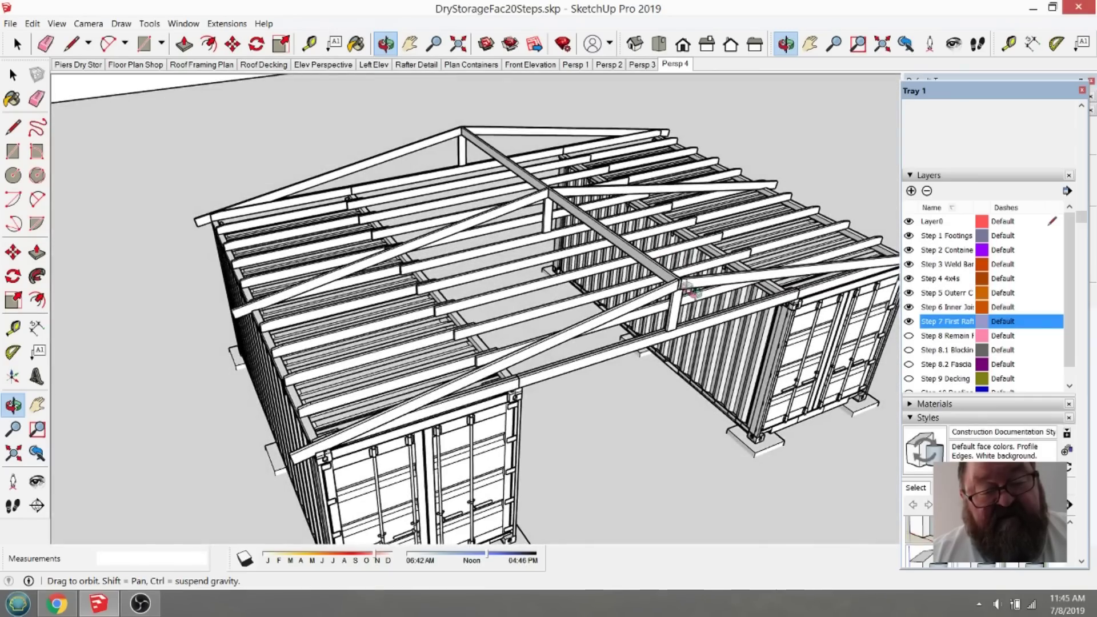
scroll(505, 395, "down", 3)
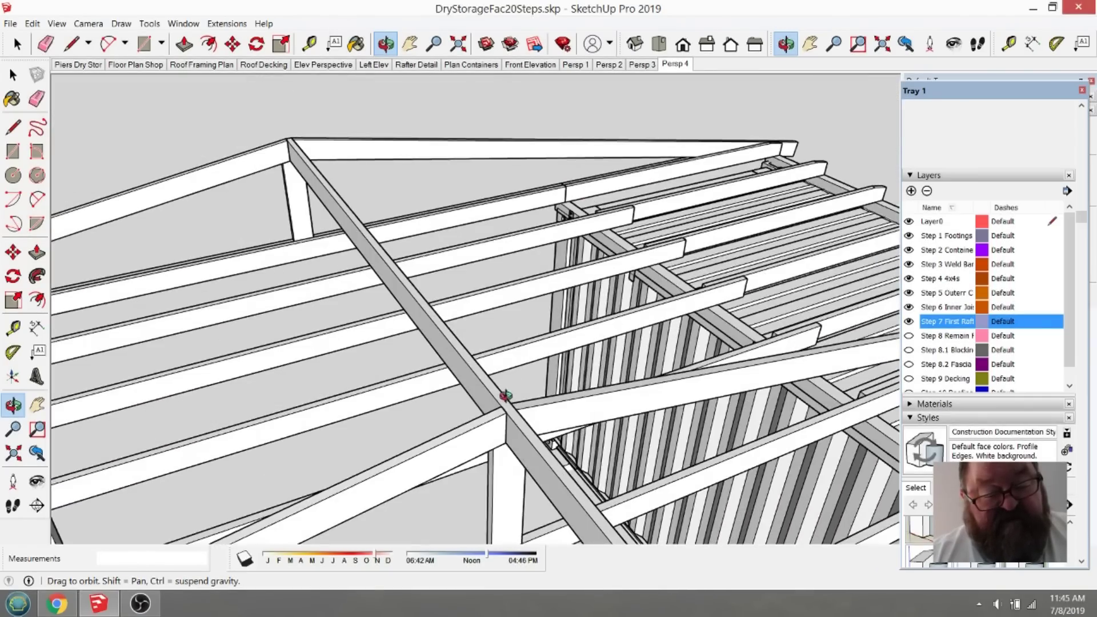
left_click_drag(513, 437, 638, 289)
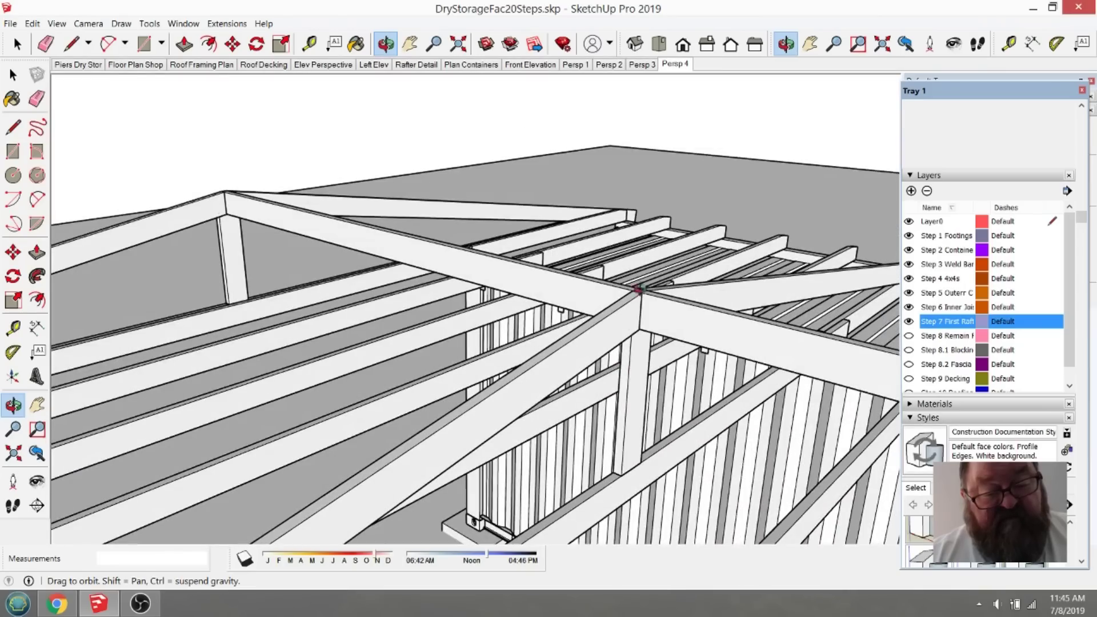
scroll(591, 322, "down", 6)
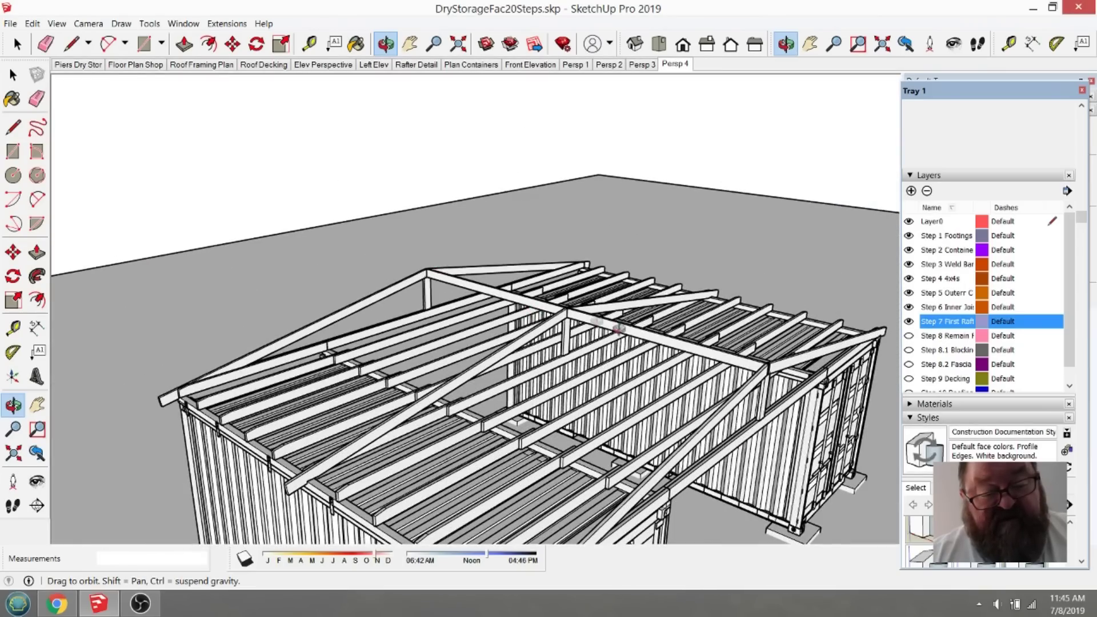
left_click_drag(818, 379, 693, 374)
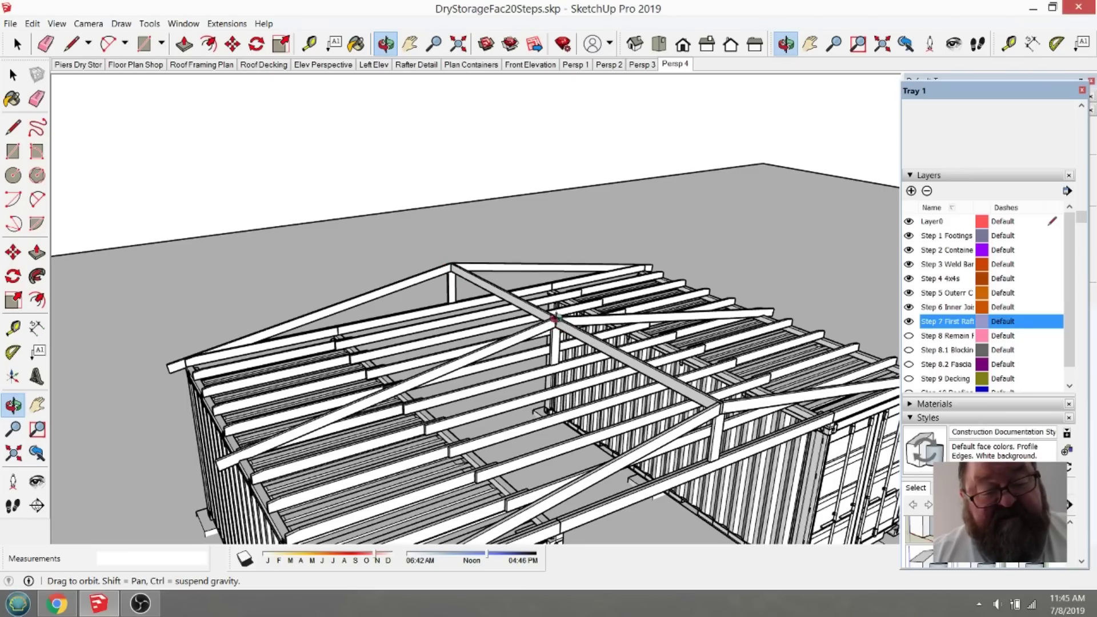
left_click_drag(558, 323, 590, 347)
scroll(590, 347, "up", 3)
scroll(580, 325, "up", 4)
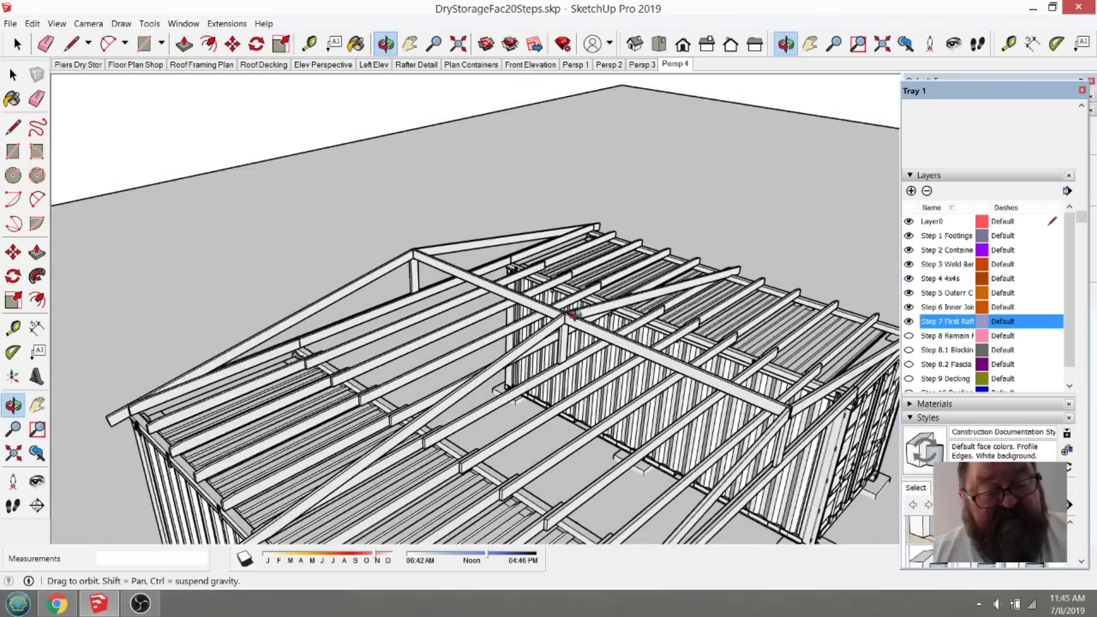
scroll(578, 317, "up", 3)
scroll(524, 311, "up", 2)
scroll(554, 417, "down", 1)
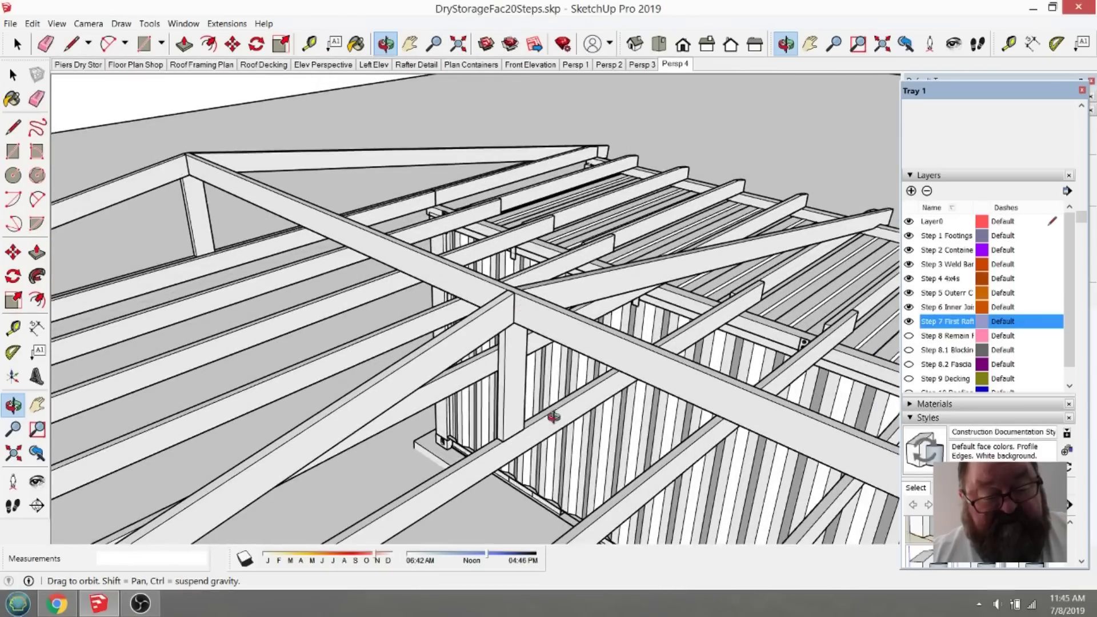
scroll(500, 426, "up", 1)
scroll(506, 421, "up", 3)
scroll(528, 418, "up", 2)
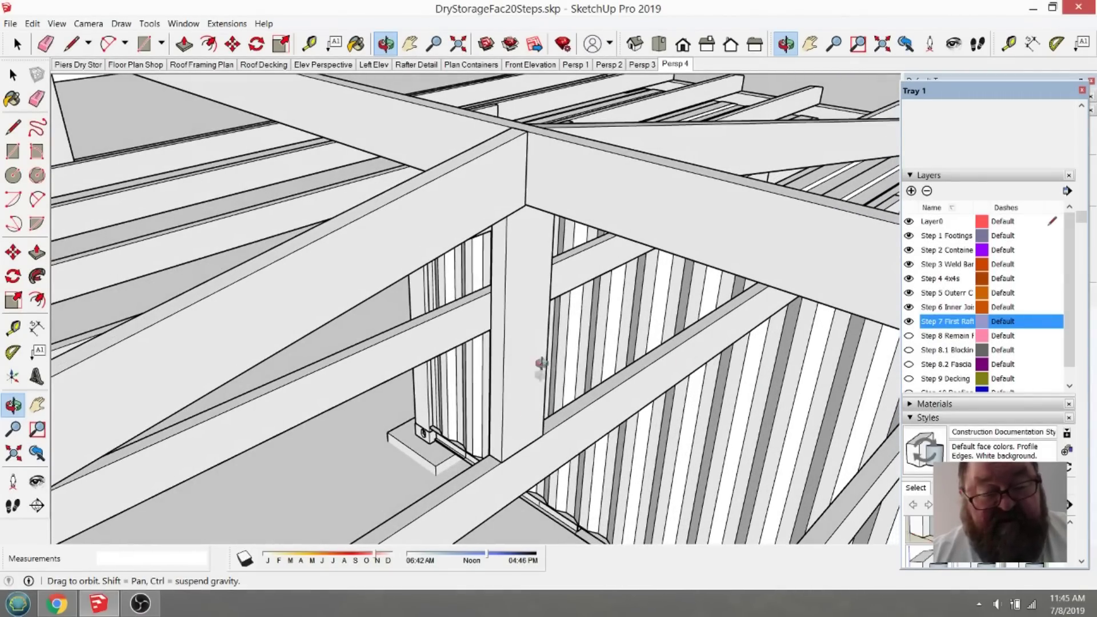
left_click_drag(521, 411, 522, 347)
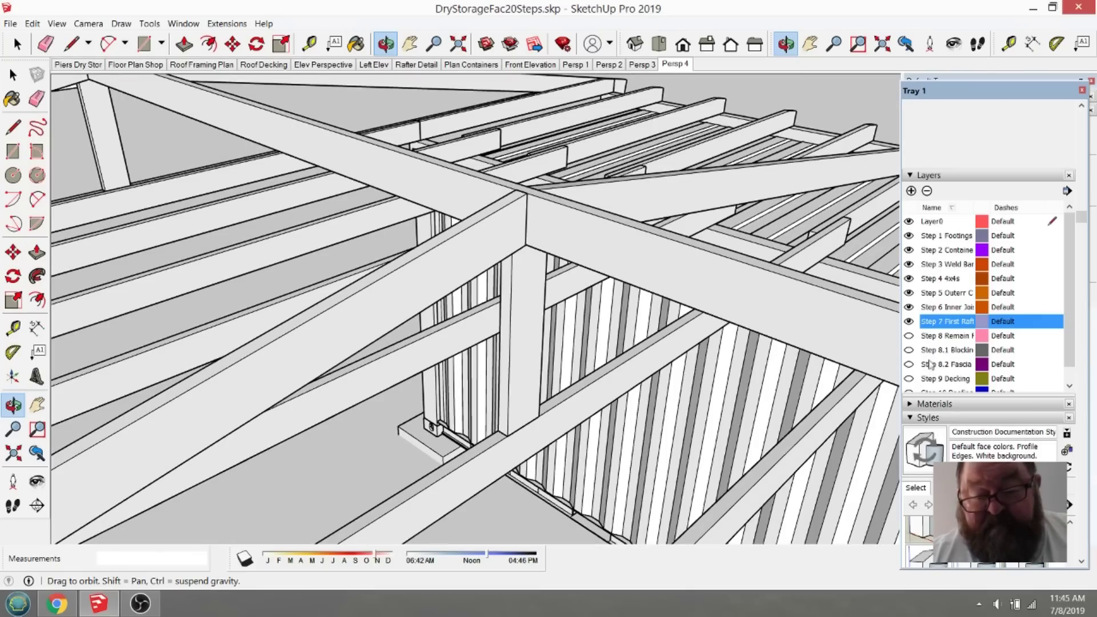
Step: Briefly show the Step 8.1 Blocking layer, then hide it again
scroll(930, 364, "down", 3)
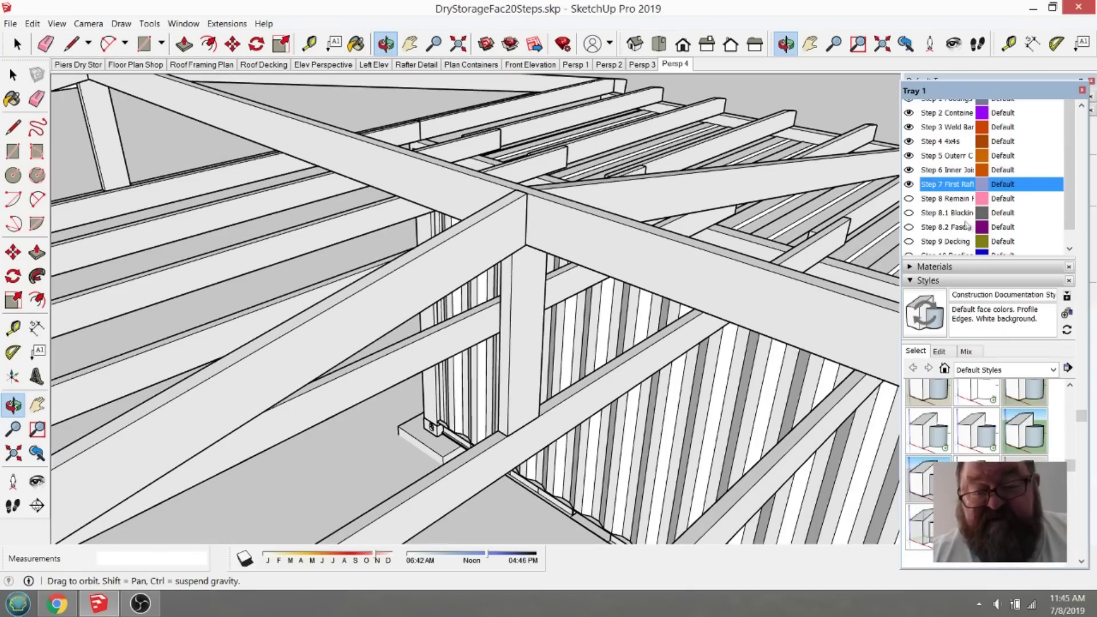
scroll(1070, 224, "down", 1)
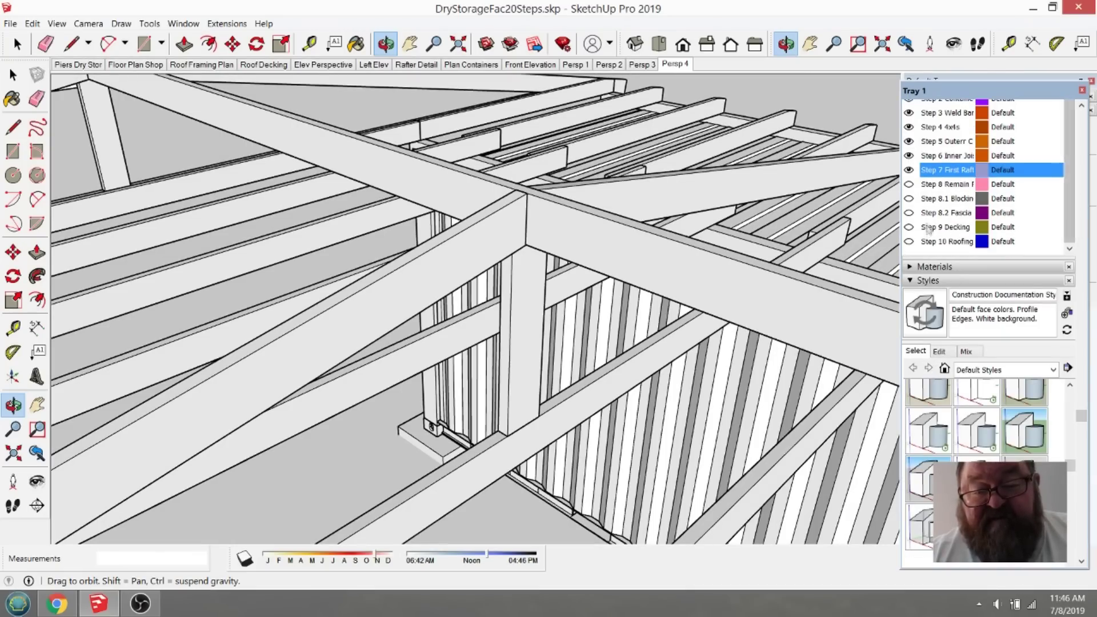
left_click(908, 198)
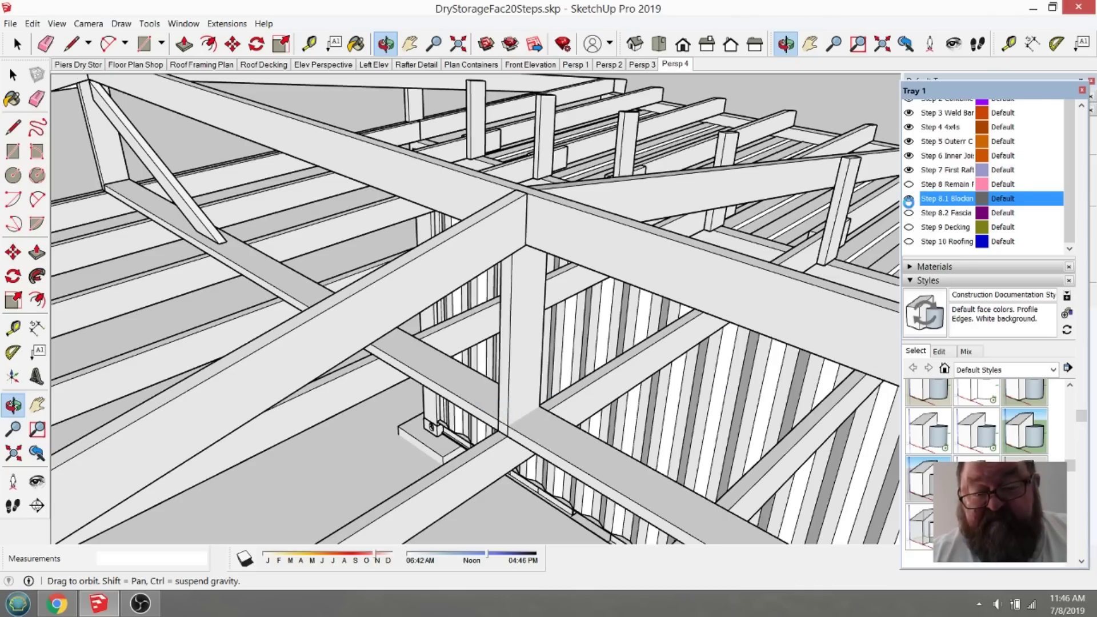
left_click(909, 199)
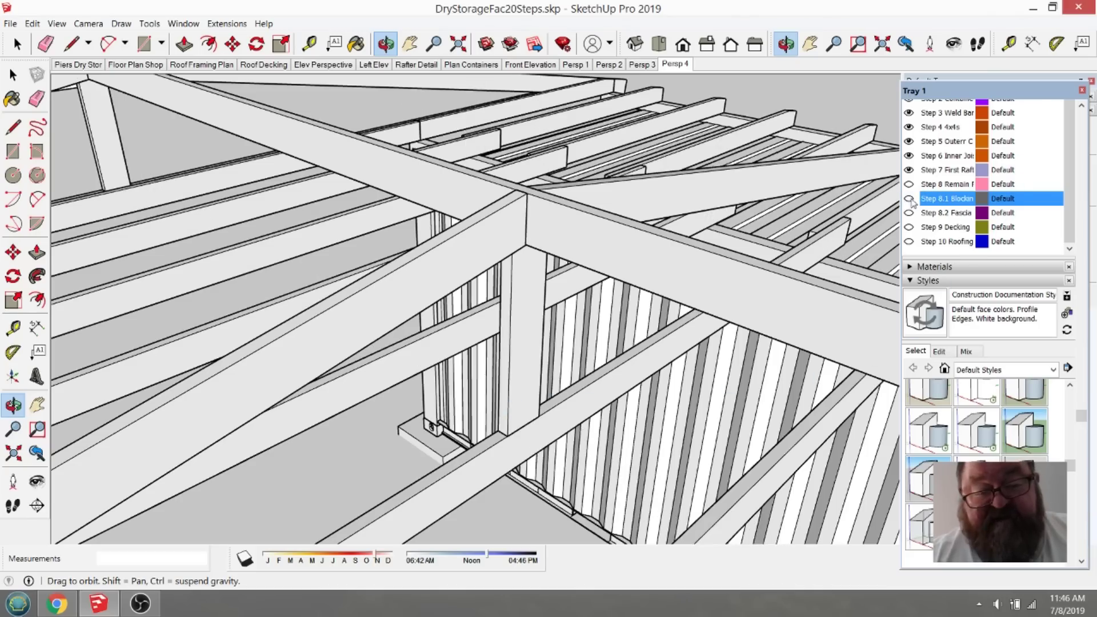
Step: From a low front view of the gable, make Step 8 current and show its remaining rafters
scroll(565, 235, "down", 10)
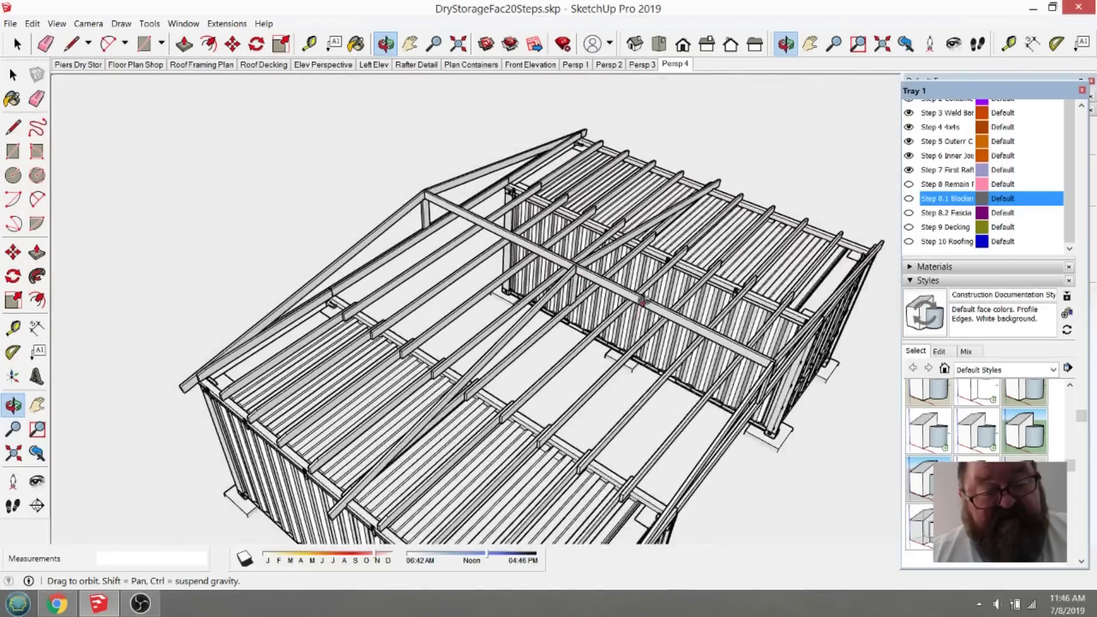
left_click_drag(641, 302, 752, 327)
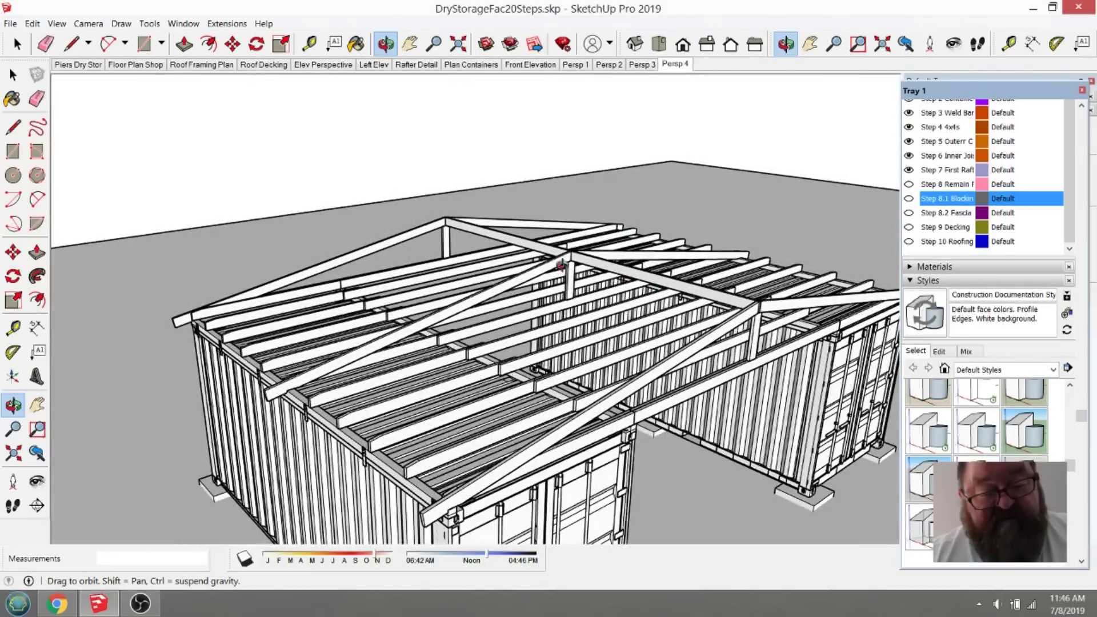
left_click_drag(668, 294, 458, 238)
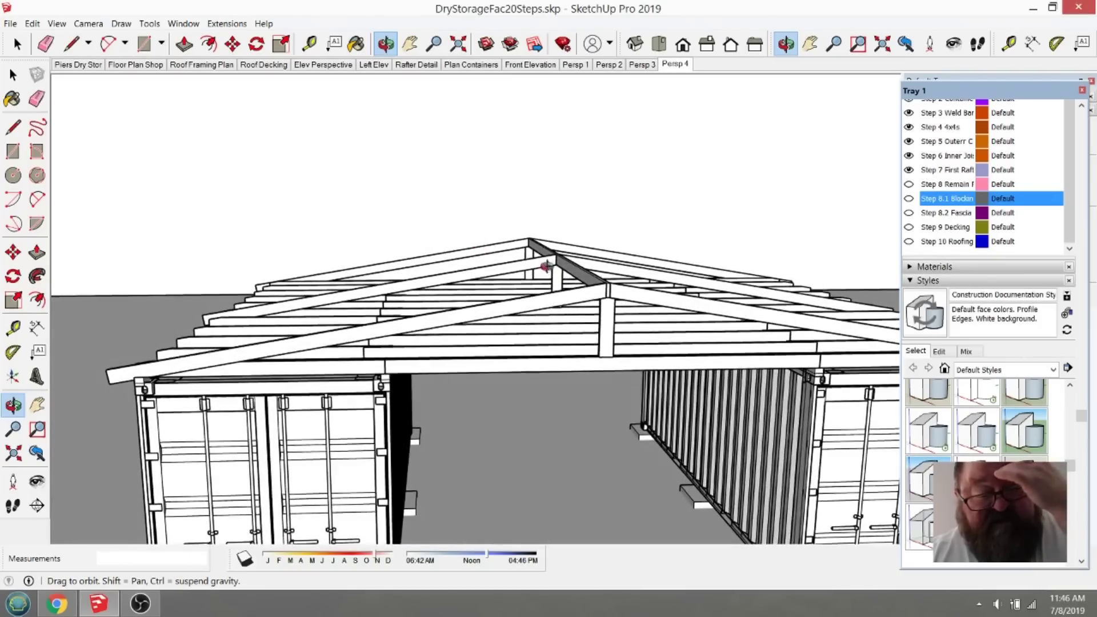
left_click_drag(548, 267, 574, 270)
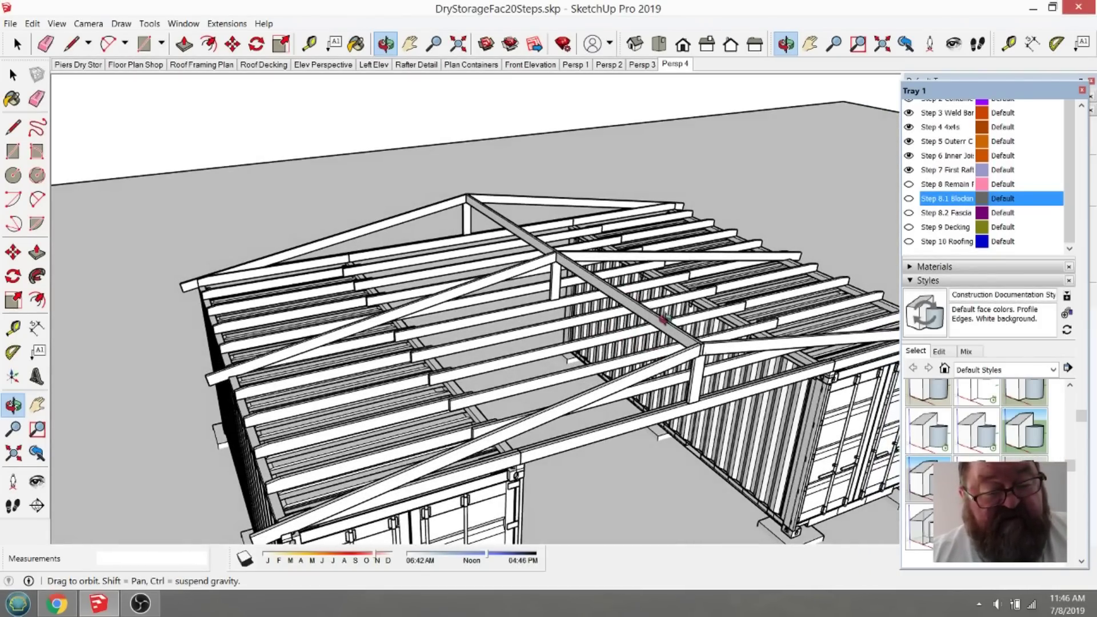
left_click_drag(663, 318, 634, 322)
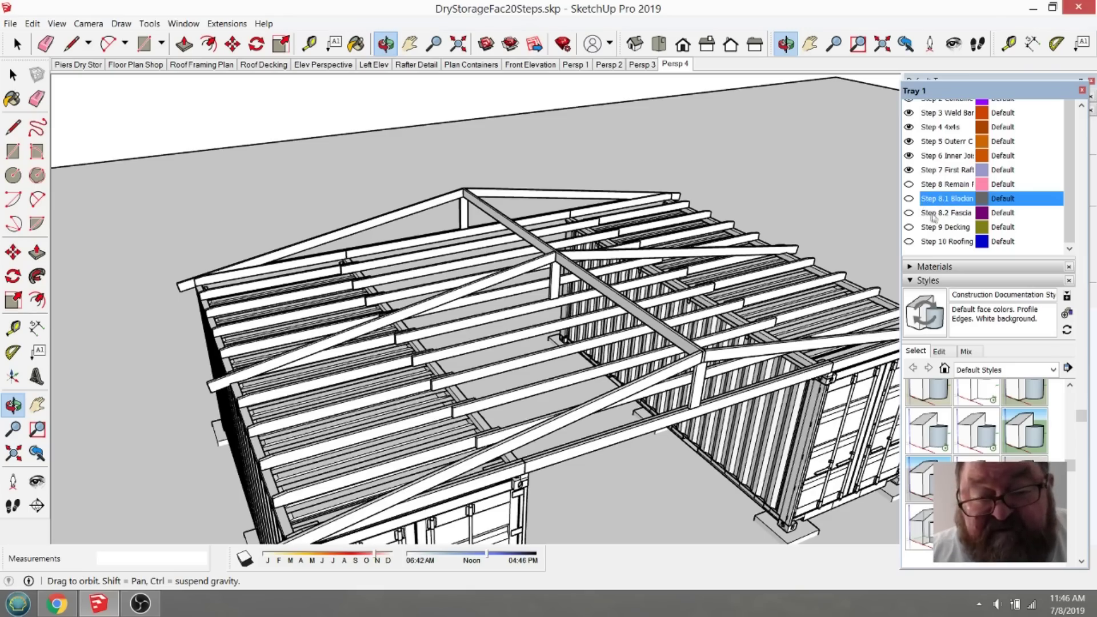
left_click(925, 184)
left_click(909, 184)
Step: Orbit around the completed rafters, then turn on the Step 8.1 Blocking layer
left_click_drag(549, 320, 522, 294)
left_click_drag(524, 332, 636, 379)
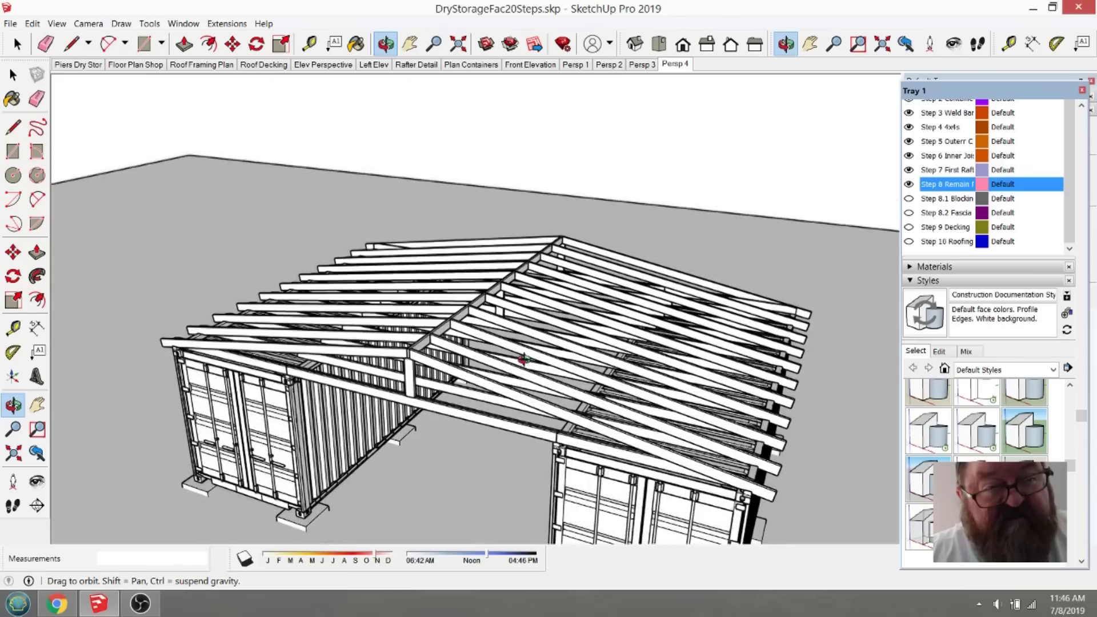
scroll(515, 326, "up", 5)
left_click_drag(504, 317, 722, 364)
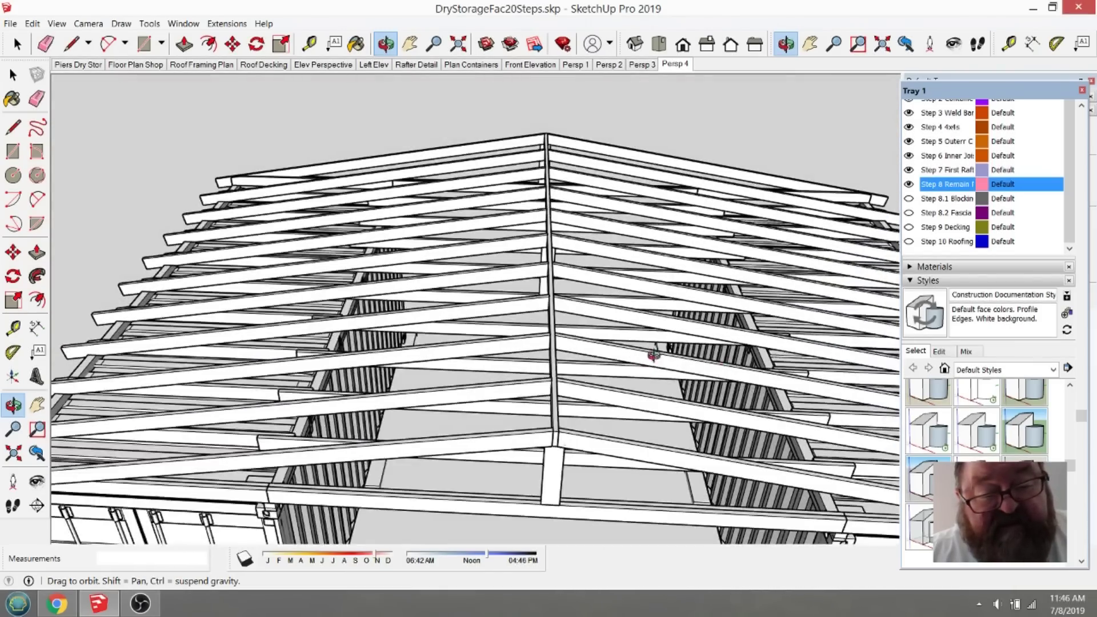
left_click_drag(653, 354, 554, 356)
left_click_drag(360, 337, 643, 318)
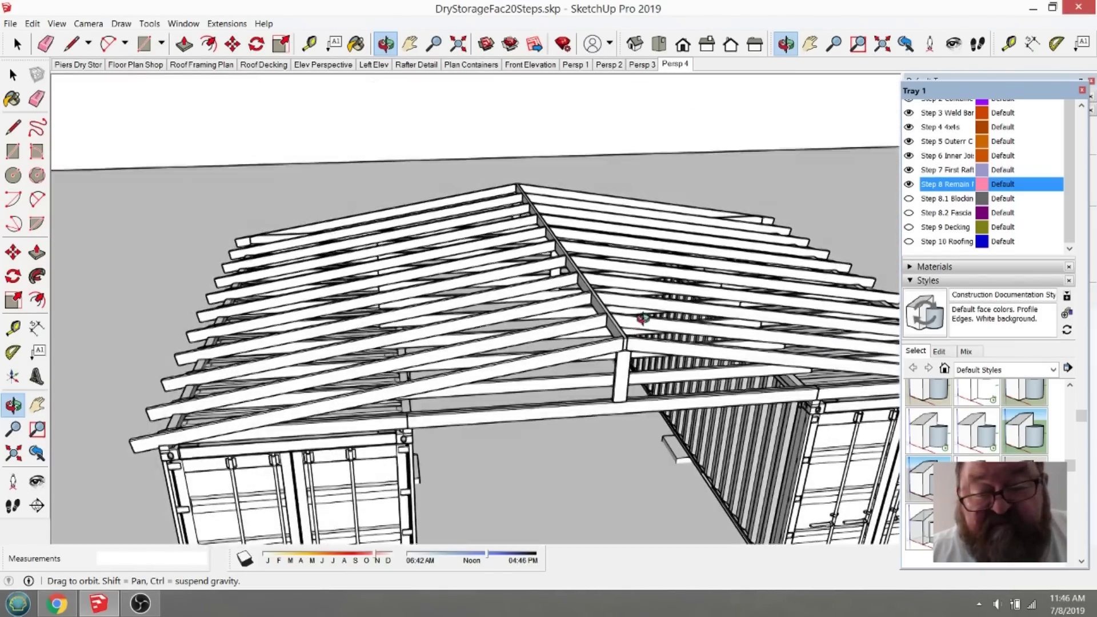
left_click(915, 200)
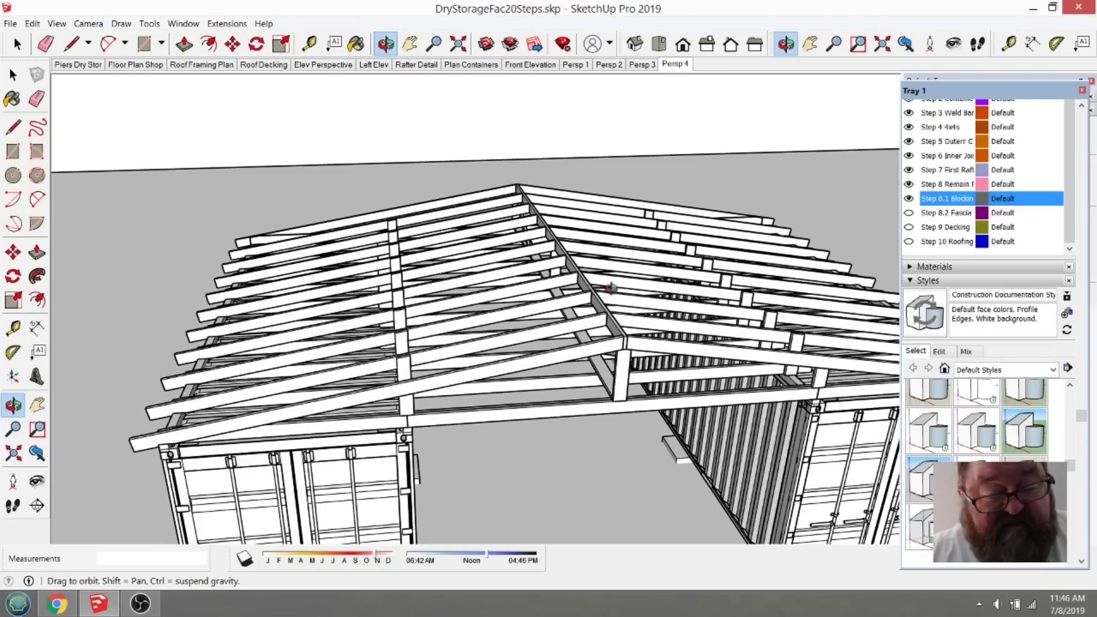
scroll(435, 416, "up", 8)
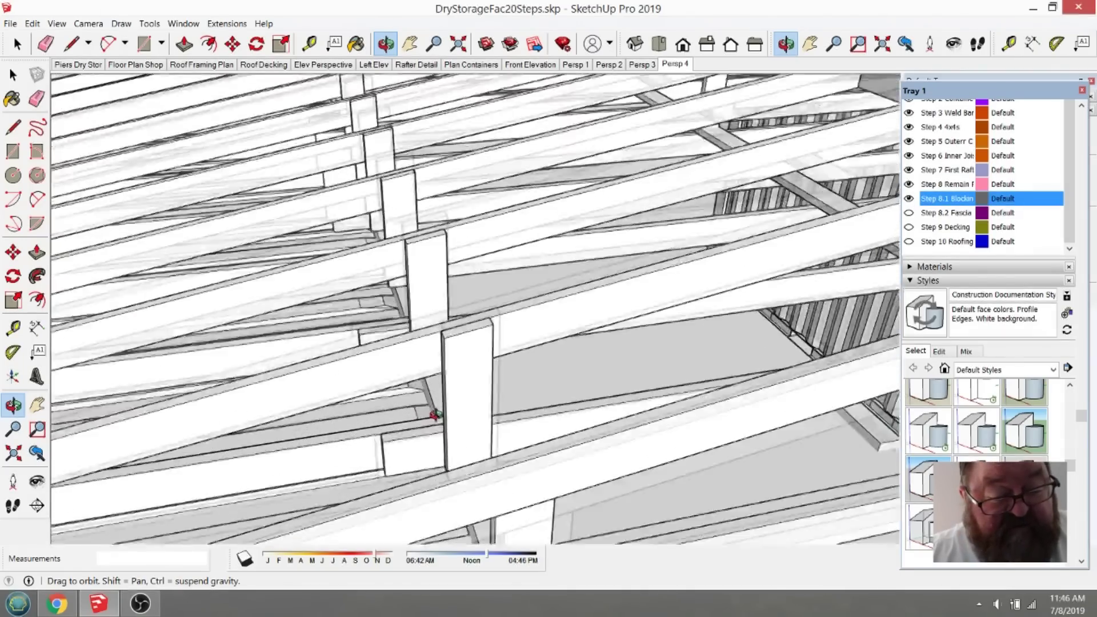
left_click_drag(434, 416, 565, 466)
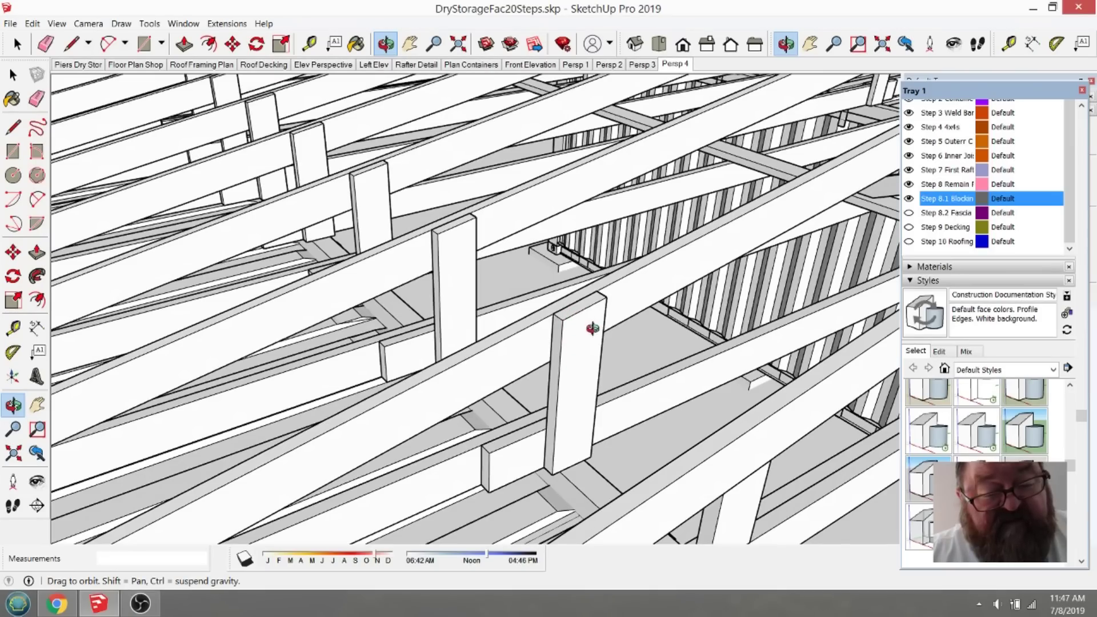
left_click_drag(593, 329, 626, 427)
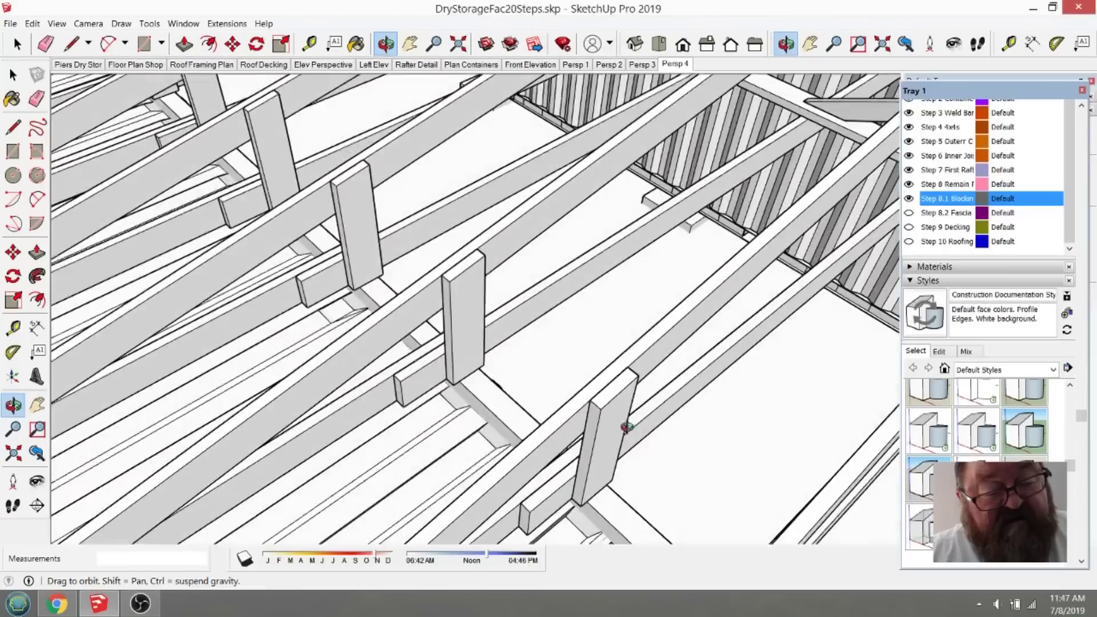
scroll(595, 428, "down", 5)
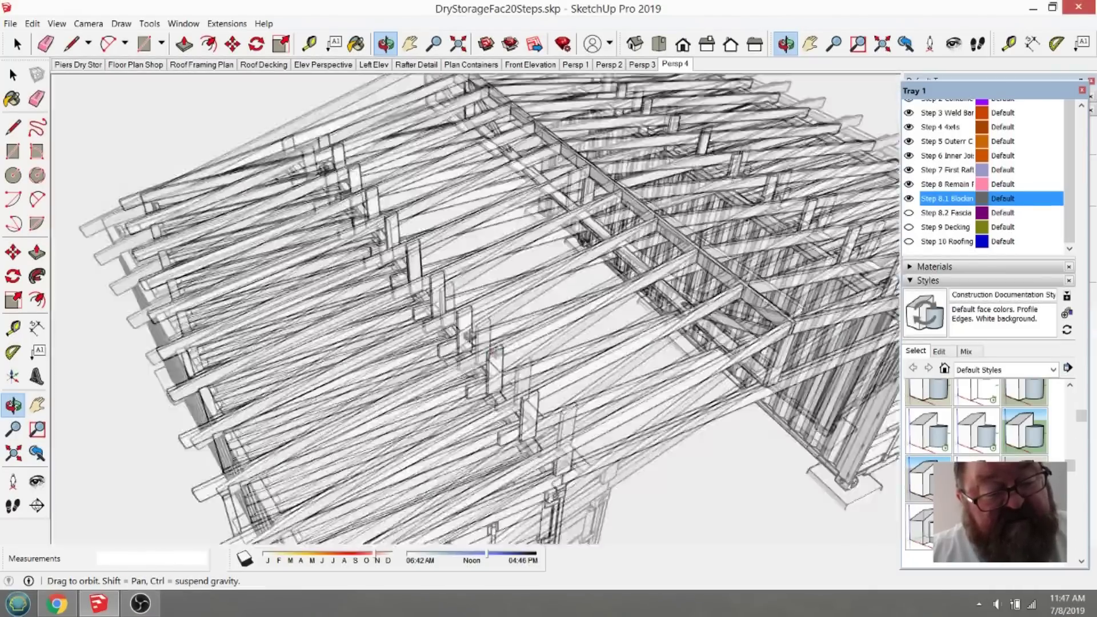
left_click_drag(439, 253, 409, 264)
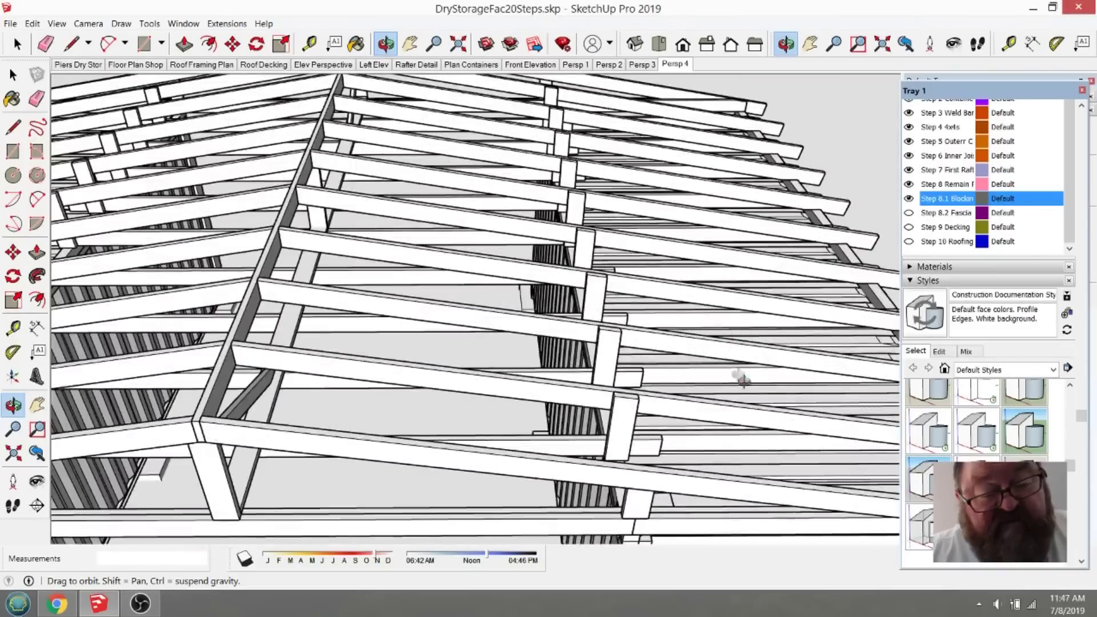
left_click_drag(741, 379, 696, 302)
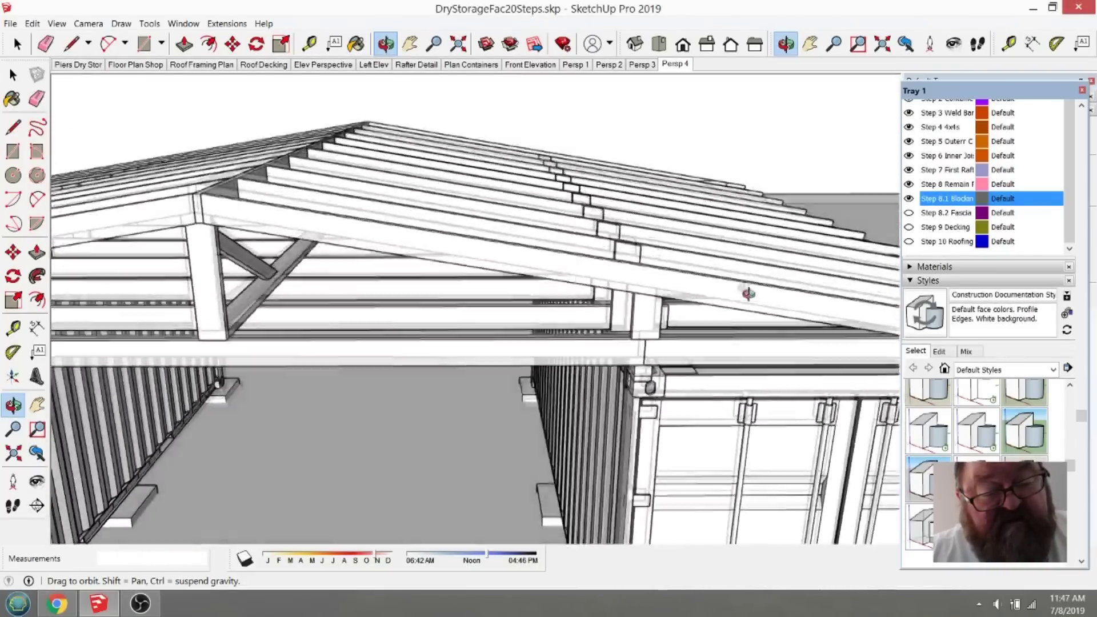
left_click_drag(748, 294, 770, 362)
left_click_drag(701, 382, 836, 361)
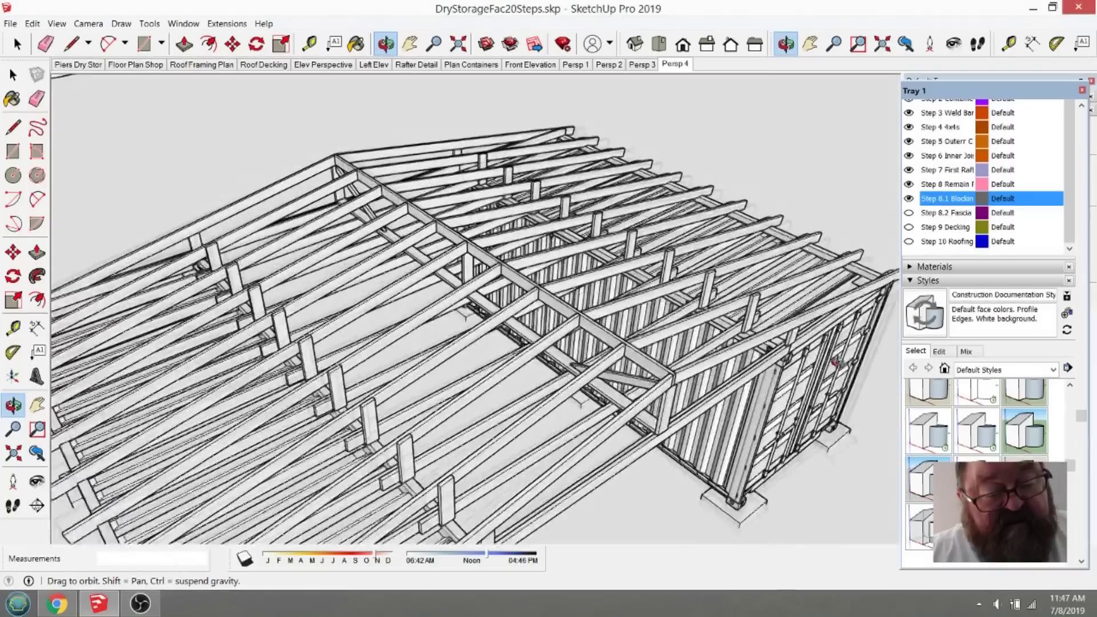
scroll(665, 406, "up", 5)
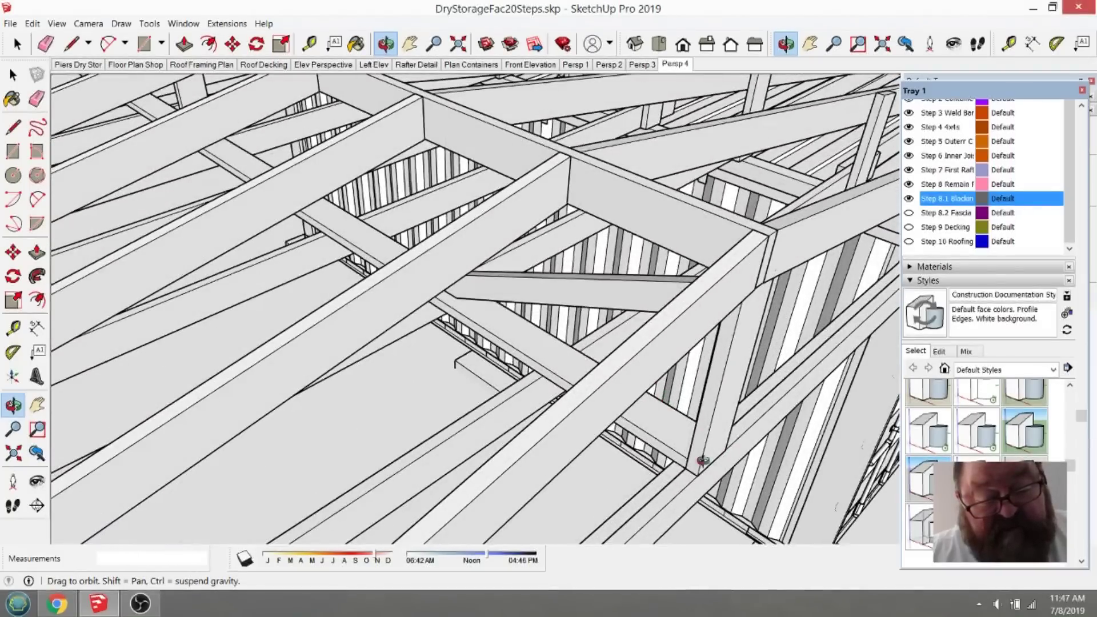
left_click_drag(661, 459, 521, 371)
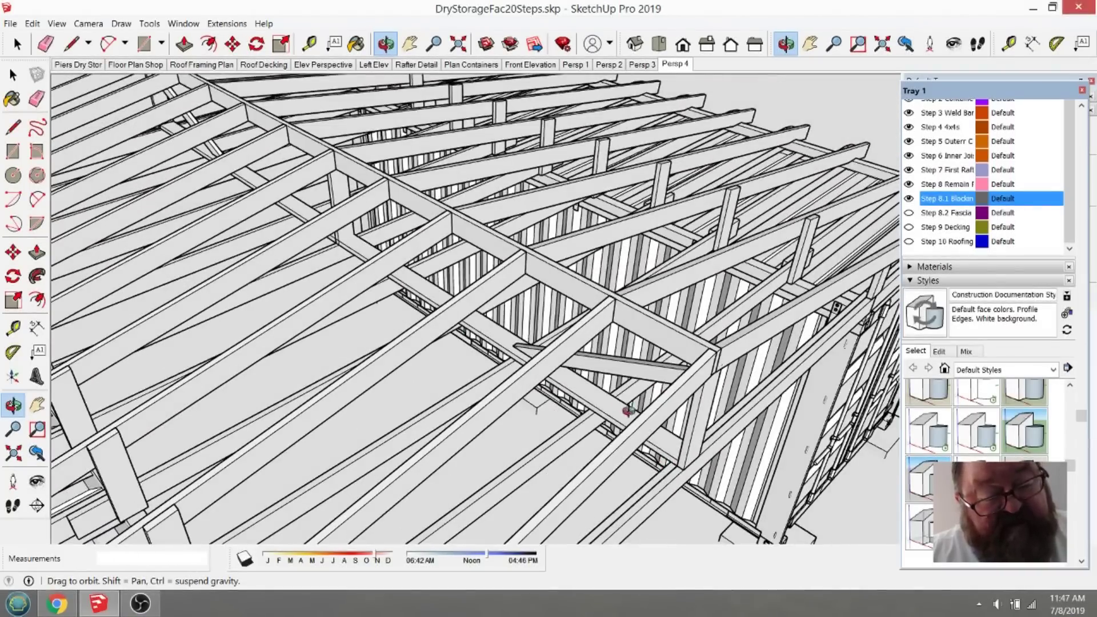
left_click_drag(628, 410, 526, 311)
scroll(491, 328, "up", 6)
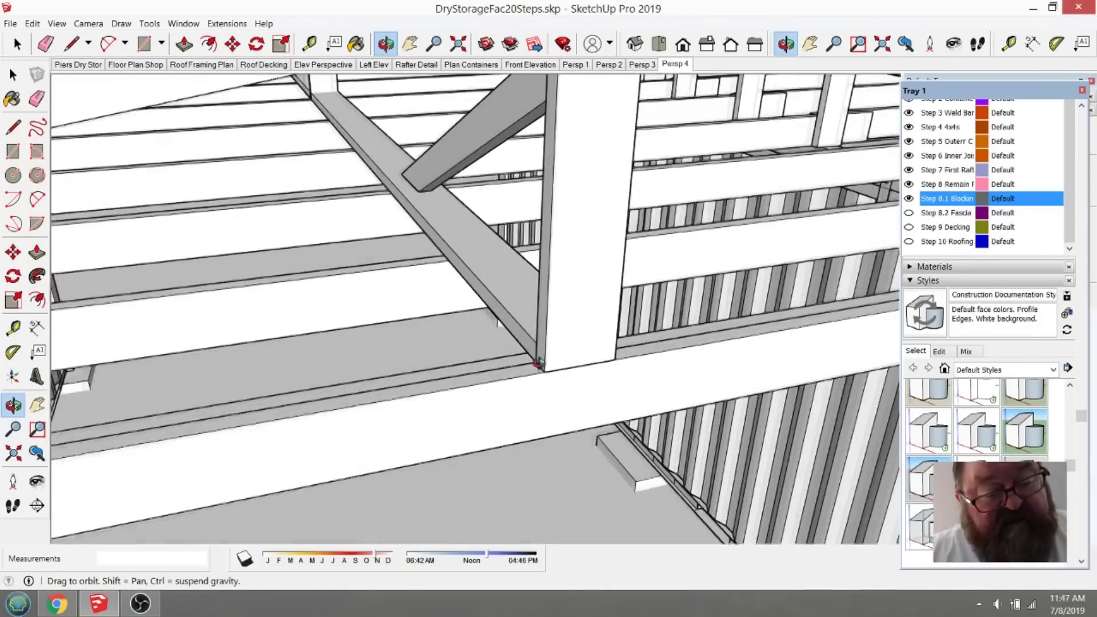
left_click_drag(538, 364, 469, 194)
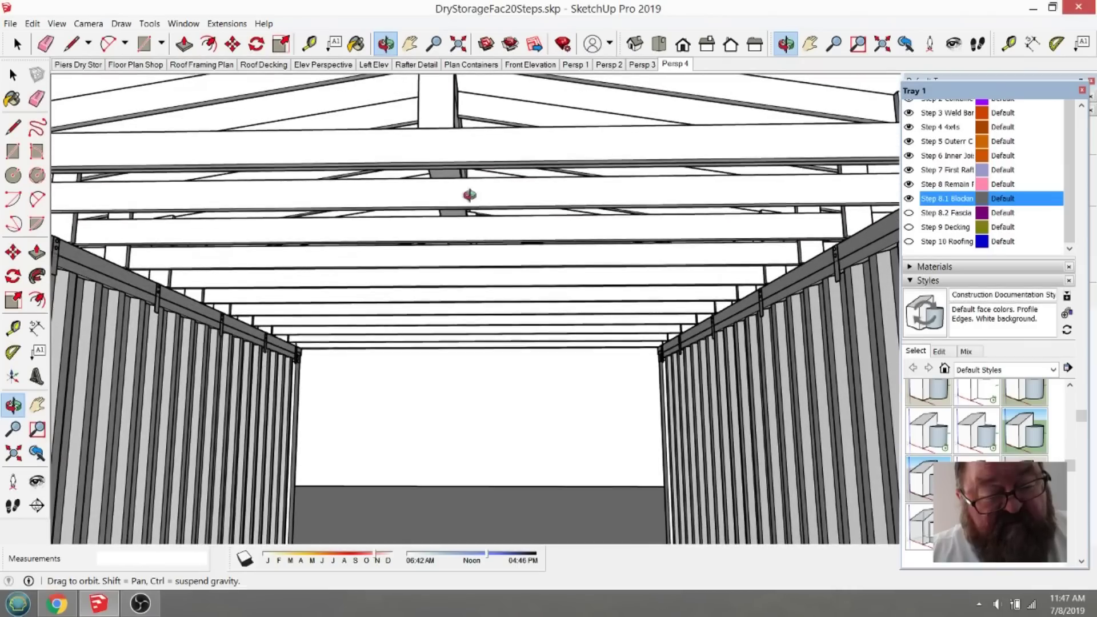
left_click_drag(471, 315, 511, 296)
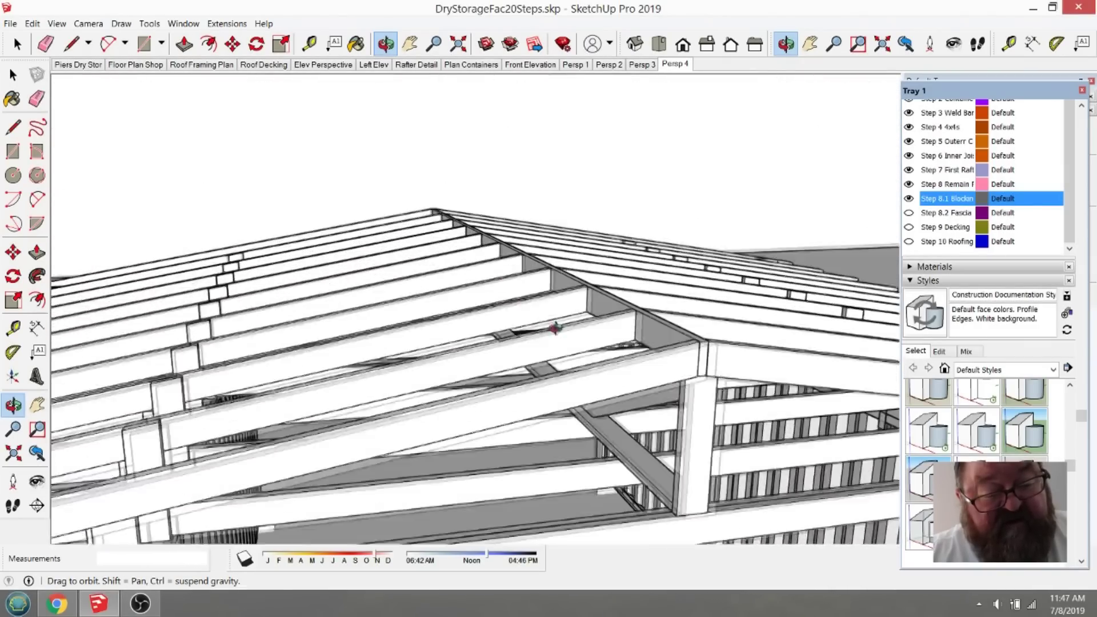
left_click_drag(554, 328, 725, 443)
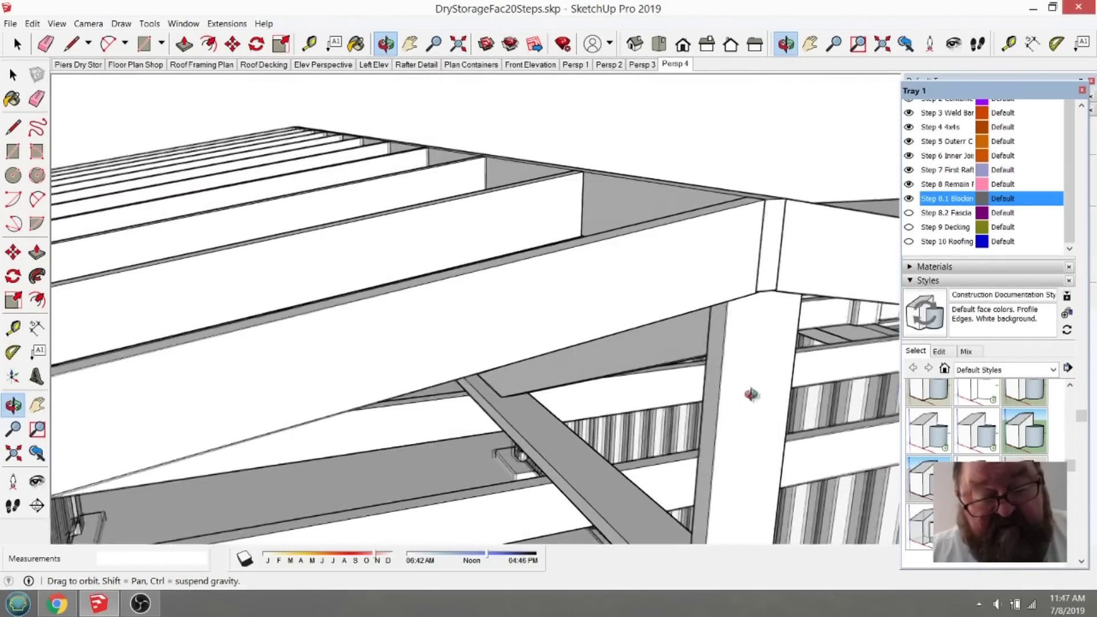
left_click_drag(752, 394, 653, 252)
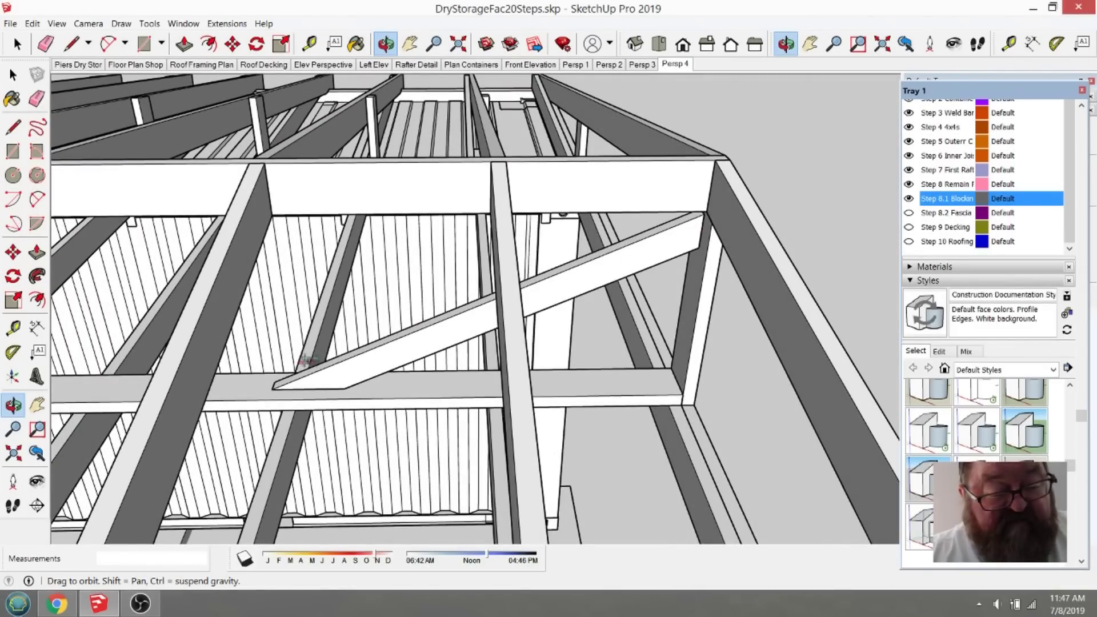
left_click_drag(717, 240, 541, 293)
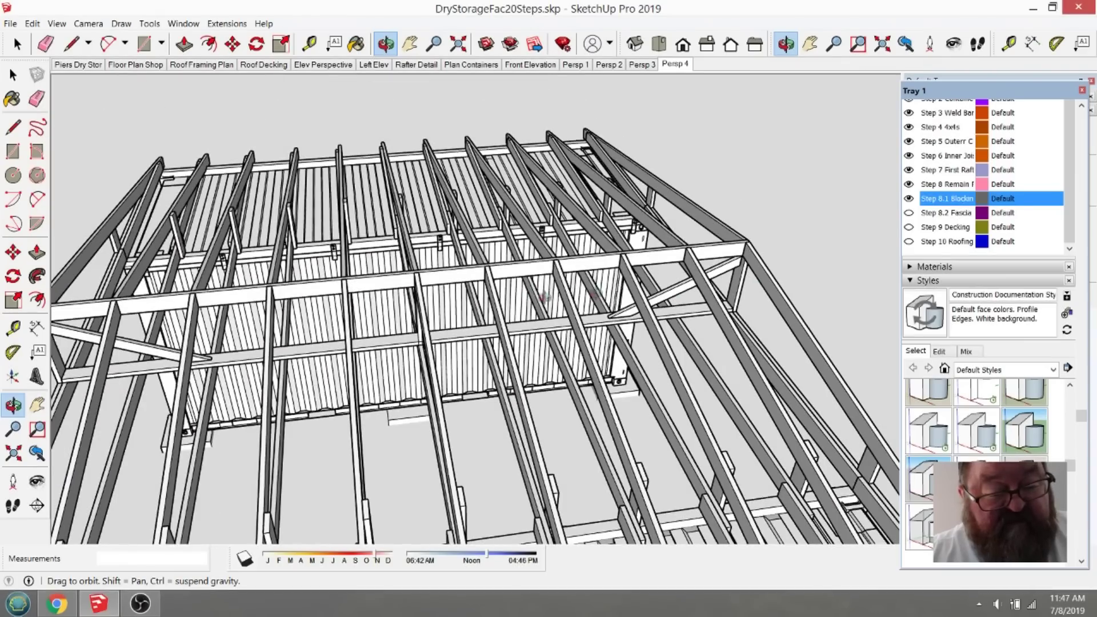
scroll(672, 312, "down", 2)
scroll(452, 289, "up", 10)
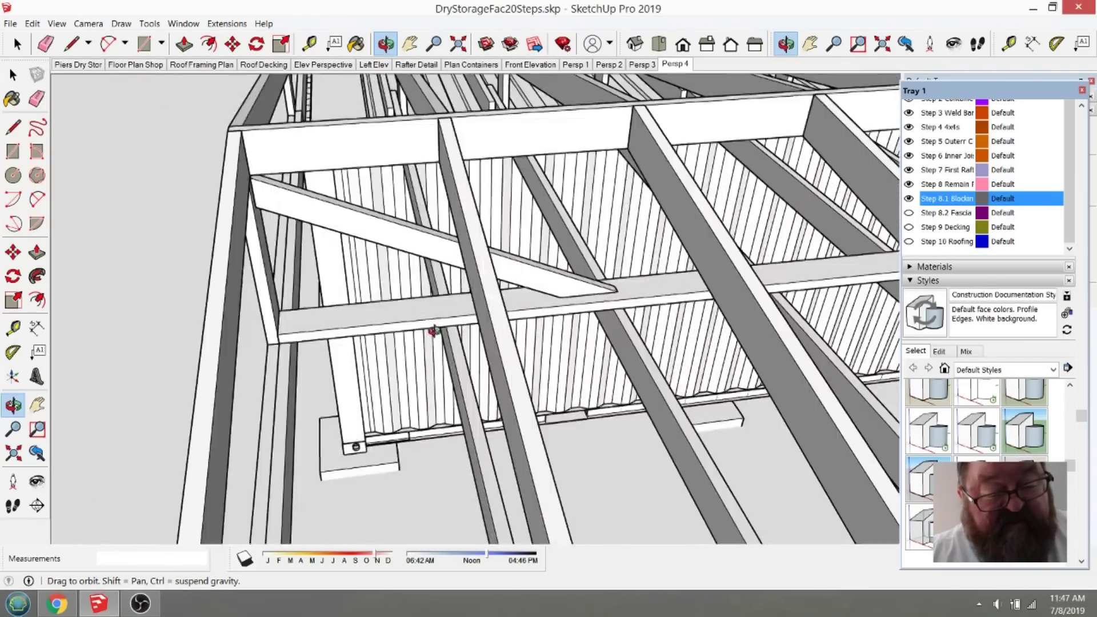
scroll(367, 301, "down", 3)
scroll(358, 314, "up", 5)
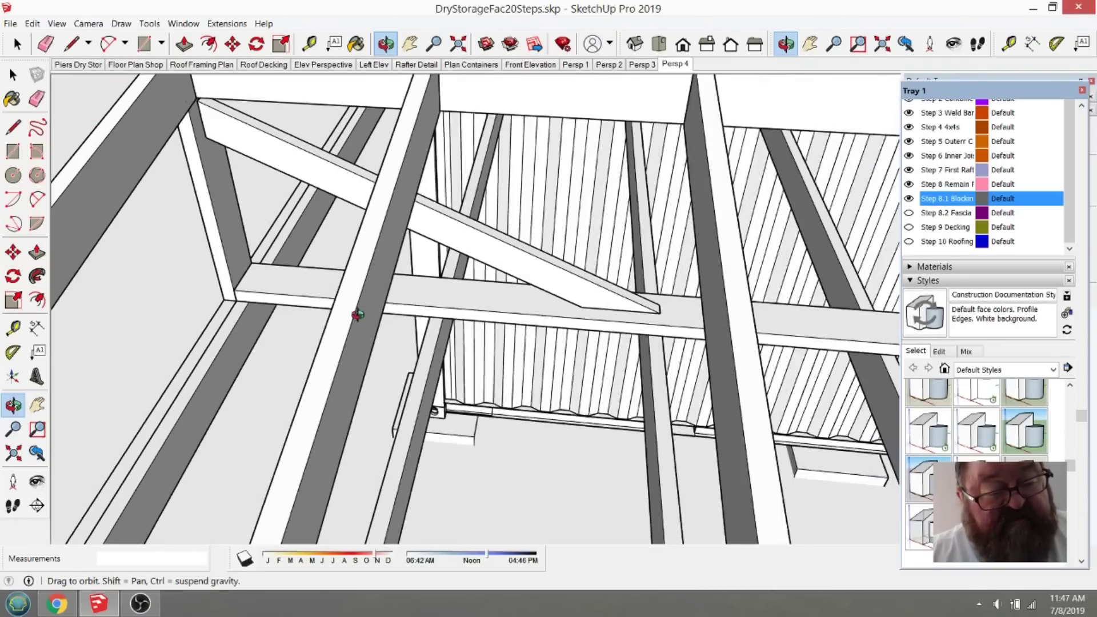
scroll(408, 296, "down", 12)
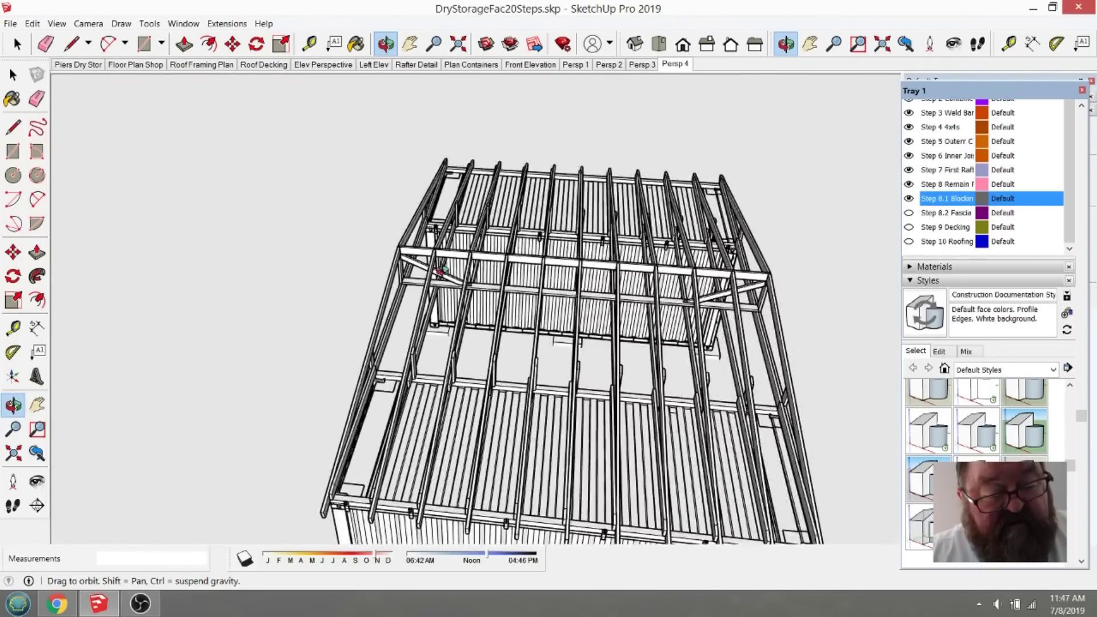
left_click_drag(631, 336, 416, 375)
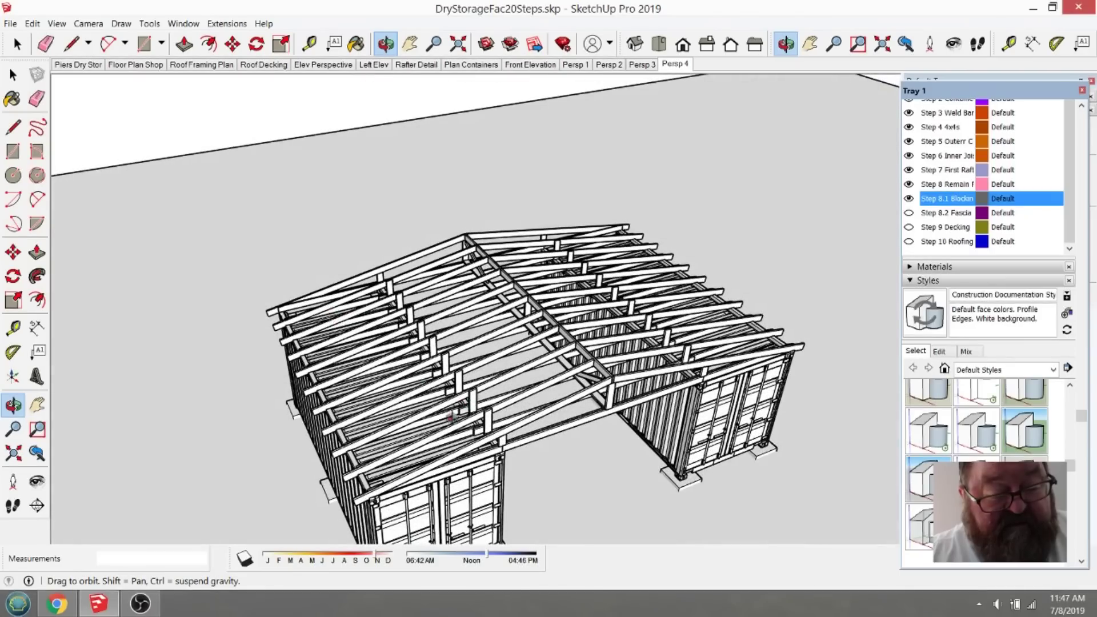
left_click_drag(449, 417, 477, 387)
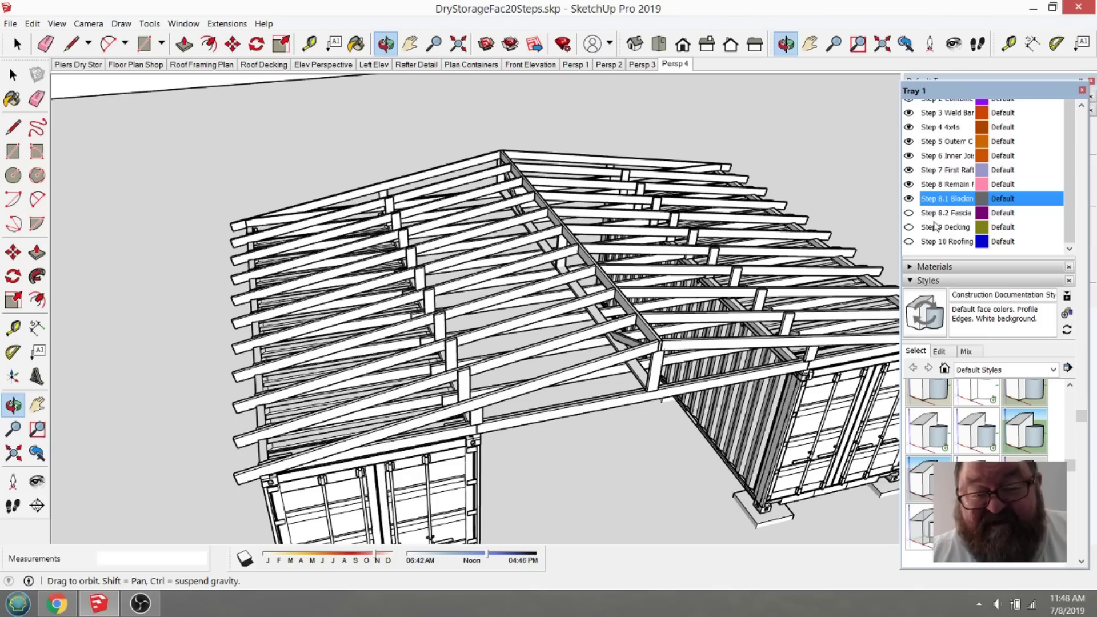
left_click(909, 213)
Step: Inspect the fascia corner and whole roof framing, then turn on the Step 9 Decking layer
scroll(201, 402, "up", 10)
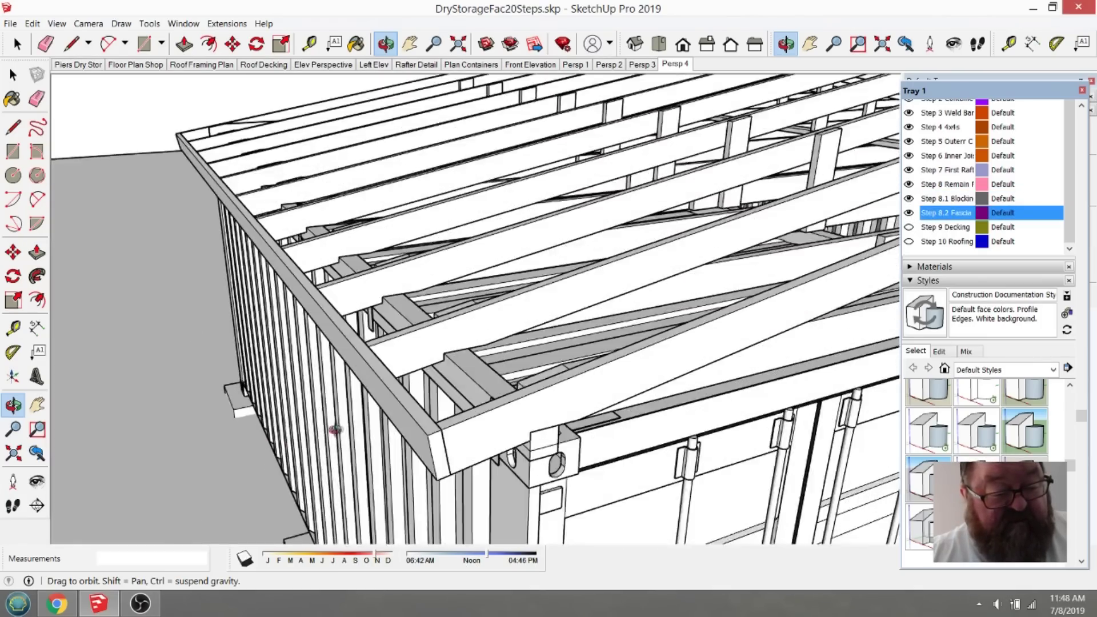
left_click_drag(335, 430, 406, 473)
scroll(392, 355, "up", 8)
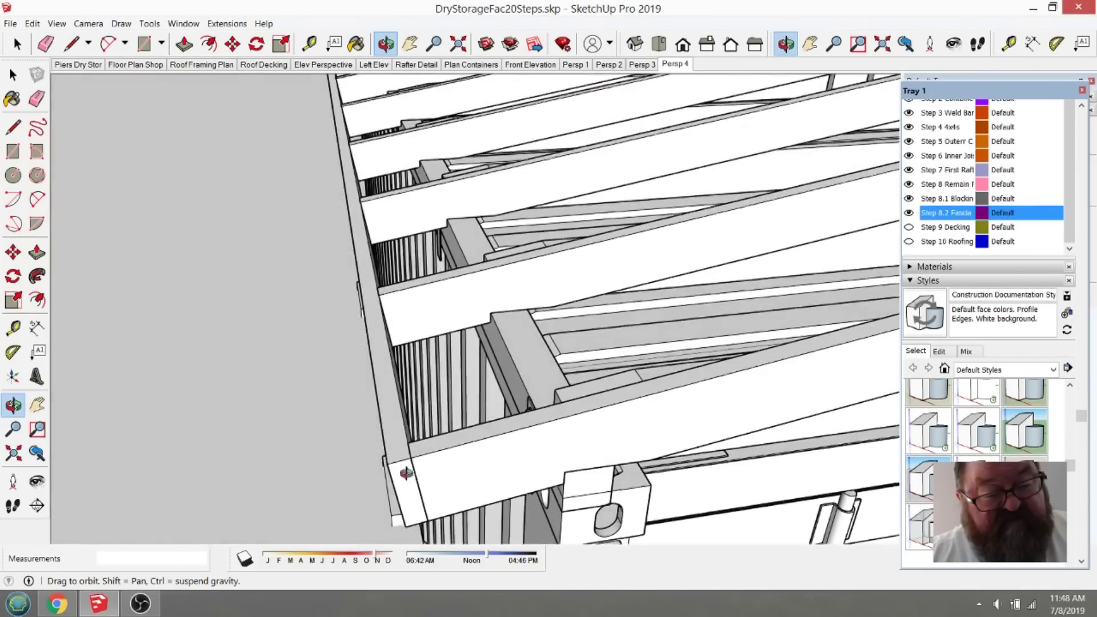
scroll(406, 473, "down", 10)
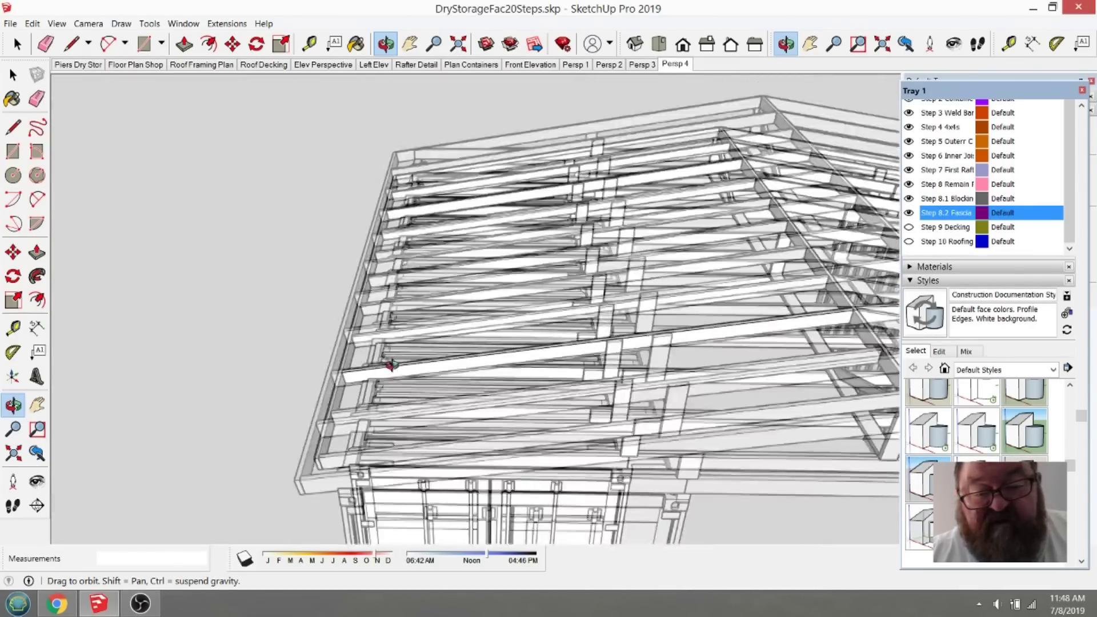
left_click_drag(391, 364, 627, 345)
left_click_drag(707, 342, 837, 323)
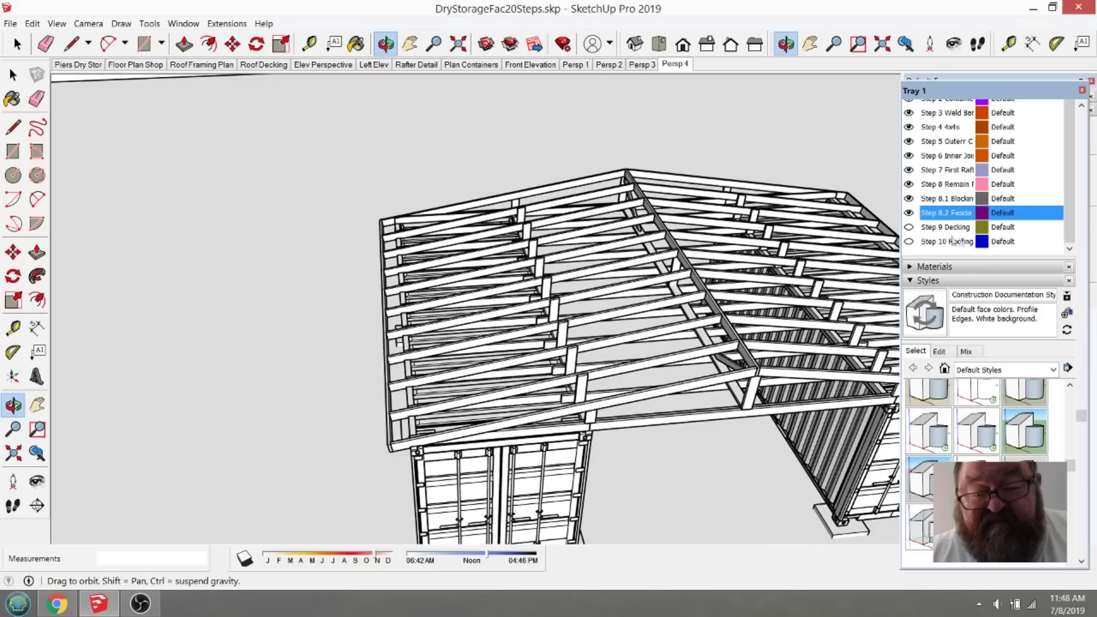
left_click(908, 227)
Step: Orbit around the gable roof to review the decking panels over both containers
left_click_drag(709, 366, 627, 366)
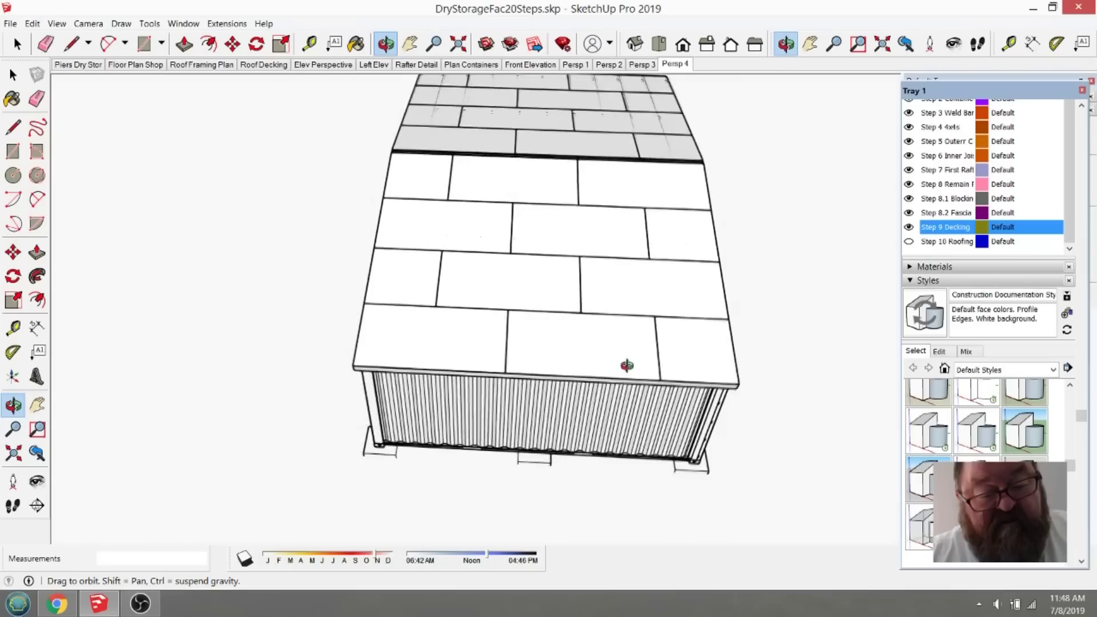
left_click_drag(646, 260, 245, 216)
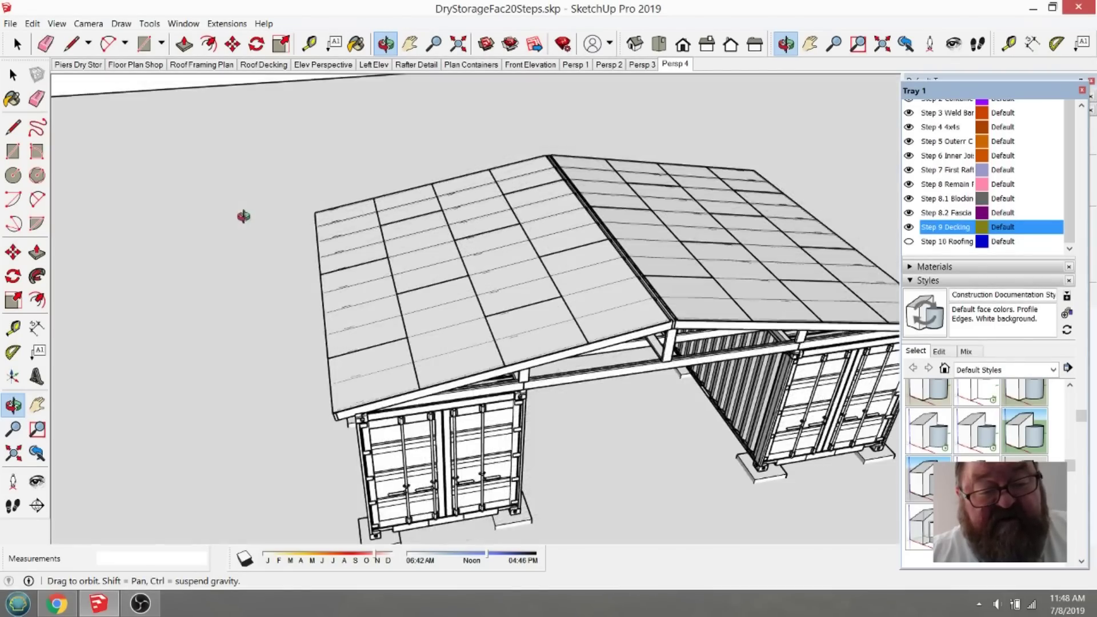
scroll(649, 314, "up", 10)
left_click_drag(716, 300, 573, 243)
left_click_drag(494, 223, 537, 353)
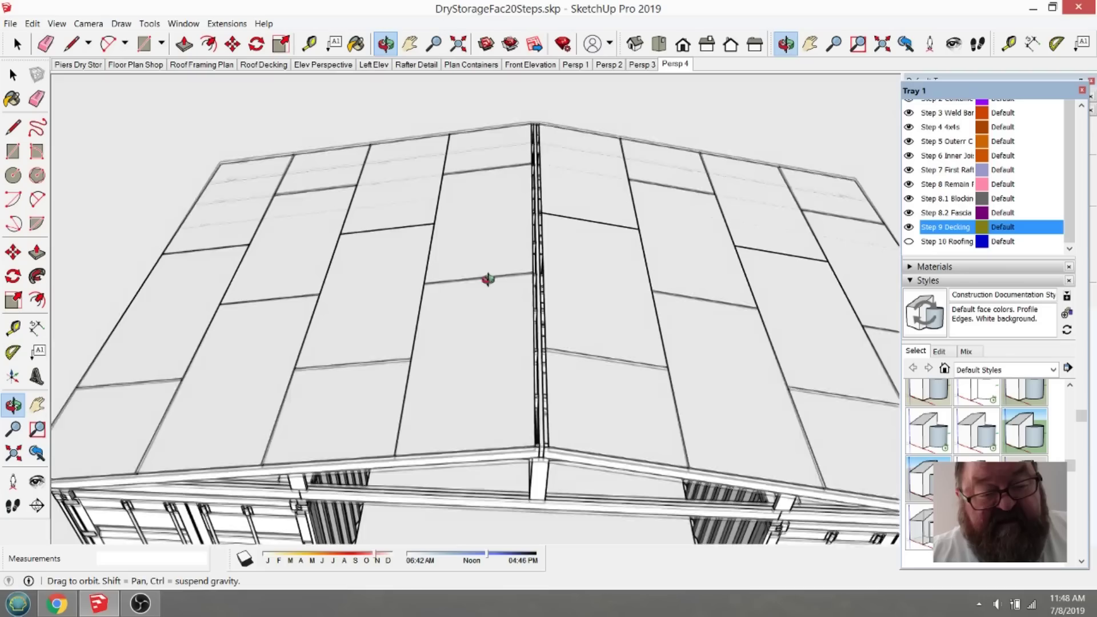
left_click_drag(473, 276, 602, 383)
left_click_drag(731, 332, 415, 335)
mouse_move(519, 324)
left_mouse_down()
mouse_move(619, 362)
mouse_move(612, 268)
left_mouse_up()
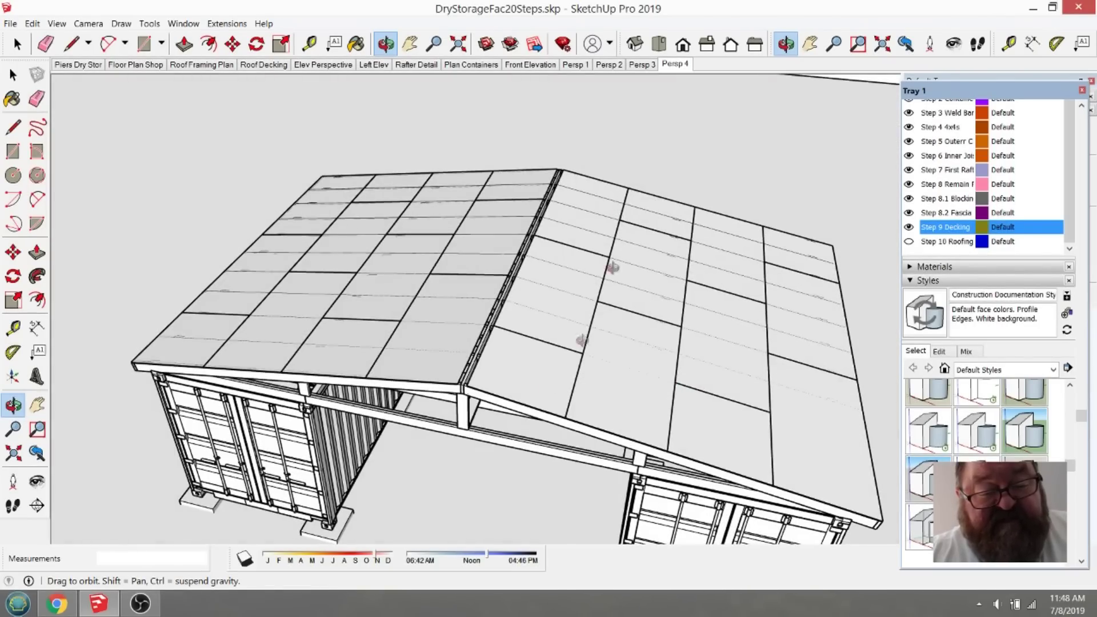
left_click_drag(673, 327, 653, 196)
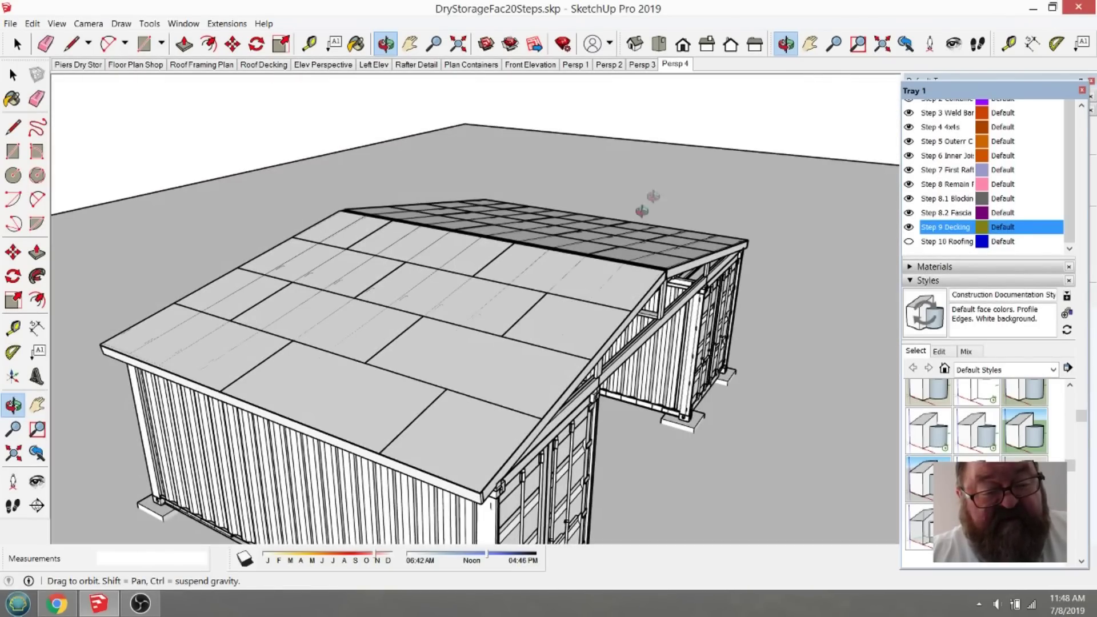
left_click_drag(598, 272, 390, 310)
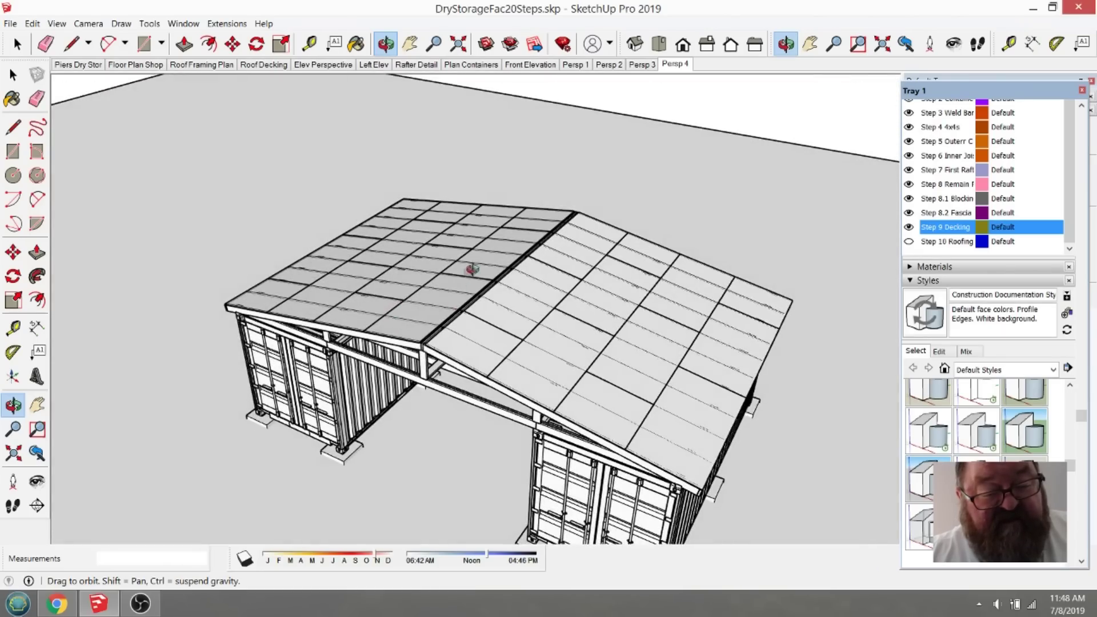
left_click_drag(472, 269, 630, 377)
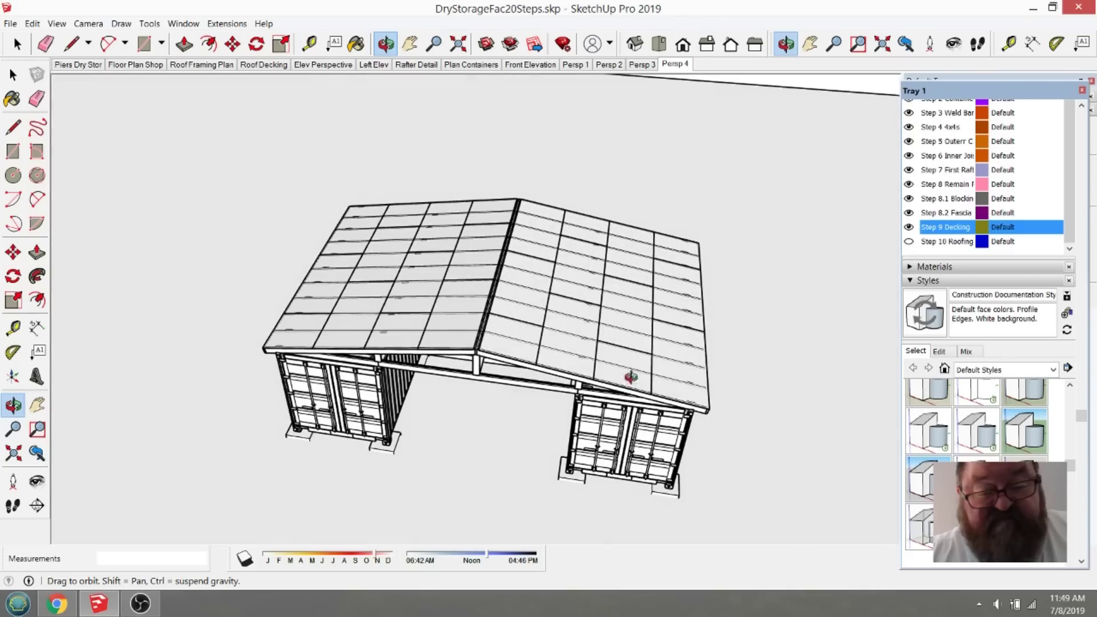
Step: Turn on the Step 10 Roofing layer and look closely at the new metal roofing
left_click(908, 241)
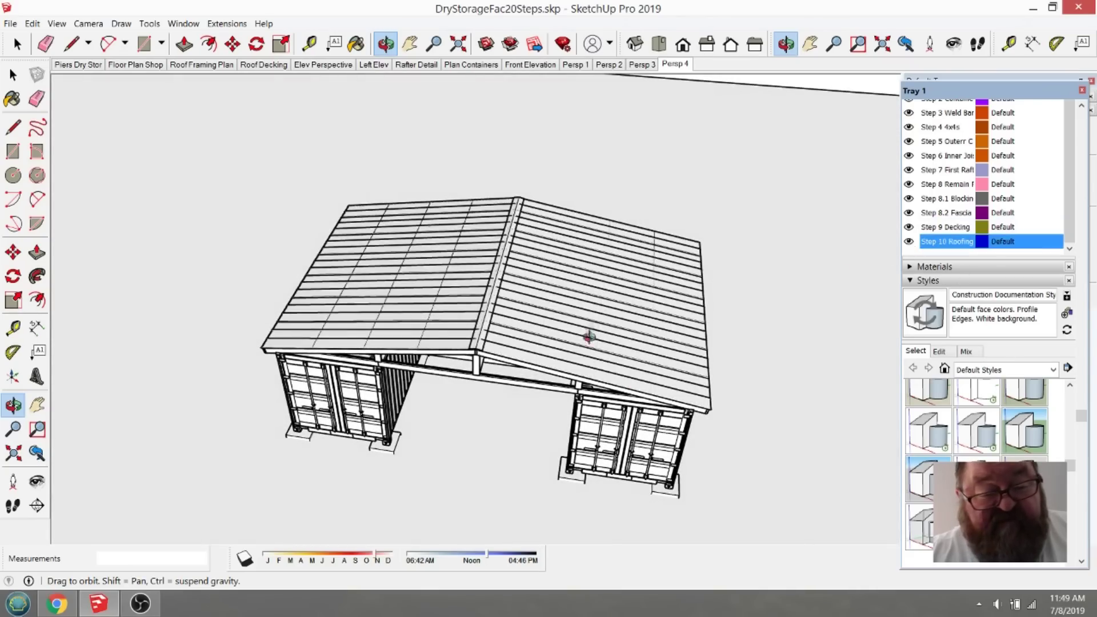
left_click_drag(497, 300, 739, 238)
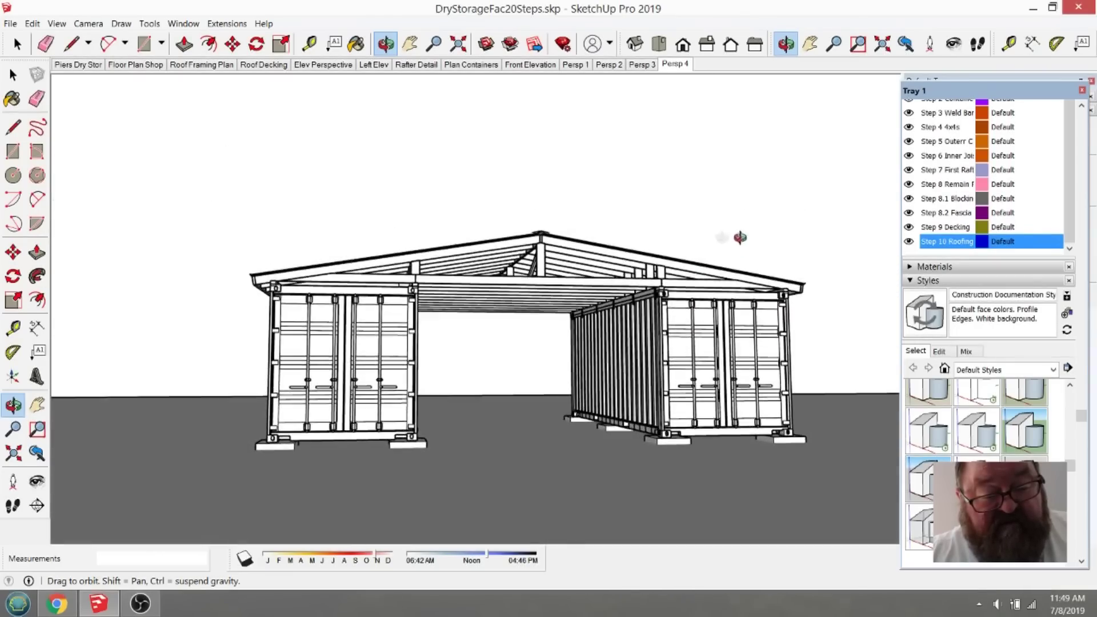
scroll(490, 278, "up", 3)
left_click_drag(489, 278, 372, 260)
scroll(371, 260, "down", 3)
left_click_drag(364, 300, 442, 424)
scroll(452, 360, "up", 2)
scroll(451, 360, "down", 4)
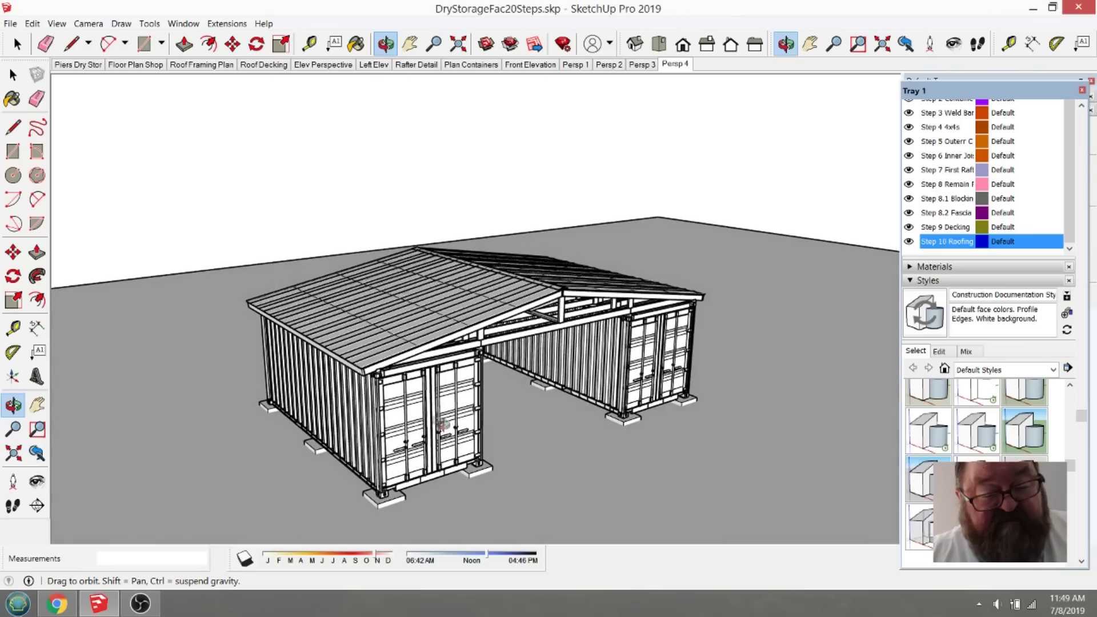
Step: Review the finished roof from low and high angles, including the left container's doors
left_click_drag(534, 306, 390, 394)
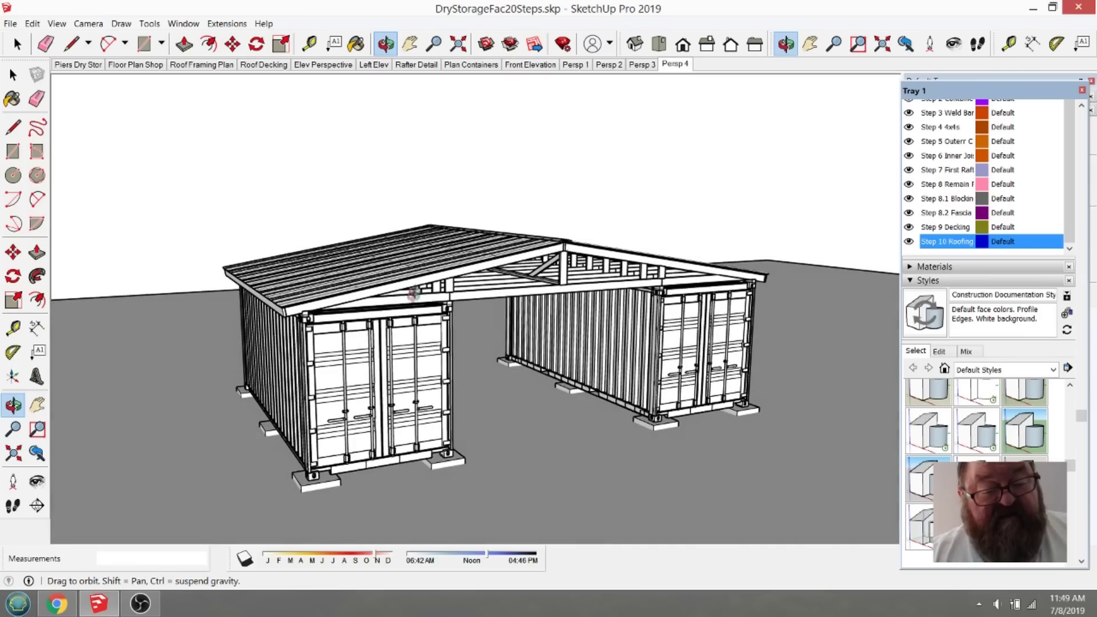
left_click_drag(540, 248, 503, 357)
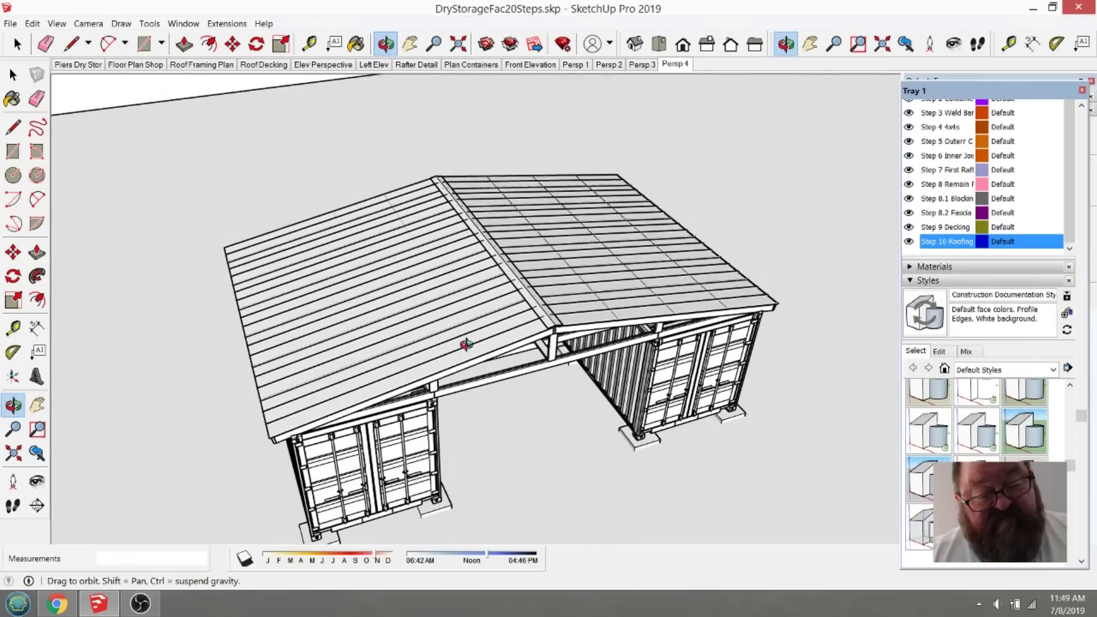
left_click_drag(427, 355, 327, 348)
left_click_drag(404, 289, 582, 303)
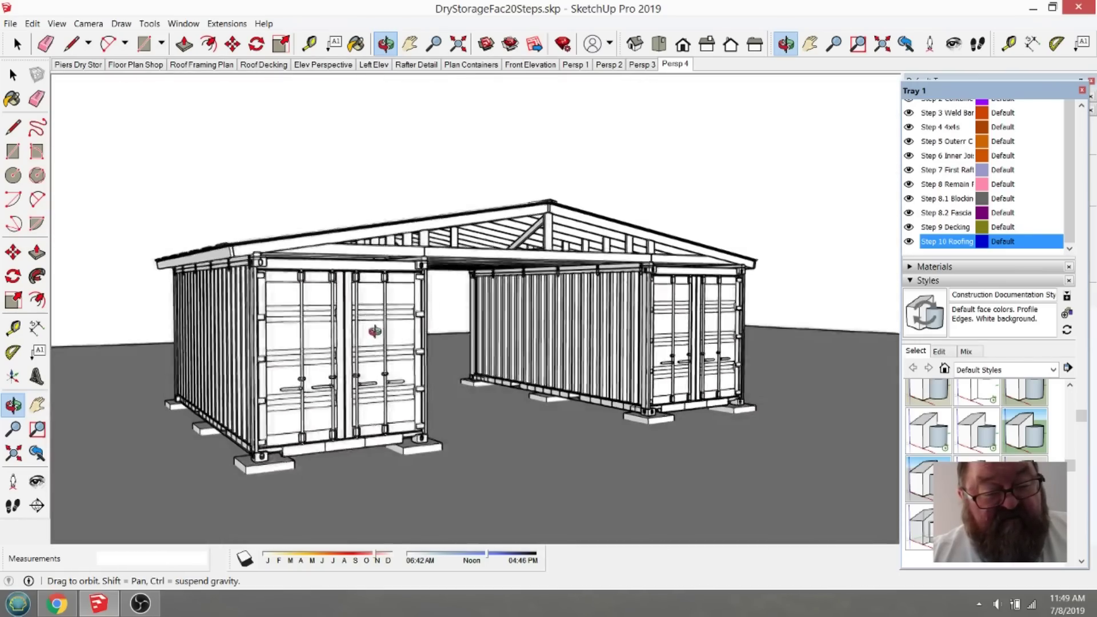
left_click_drag(374, 331, 445, 315)
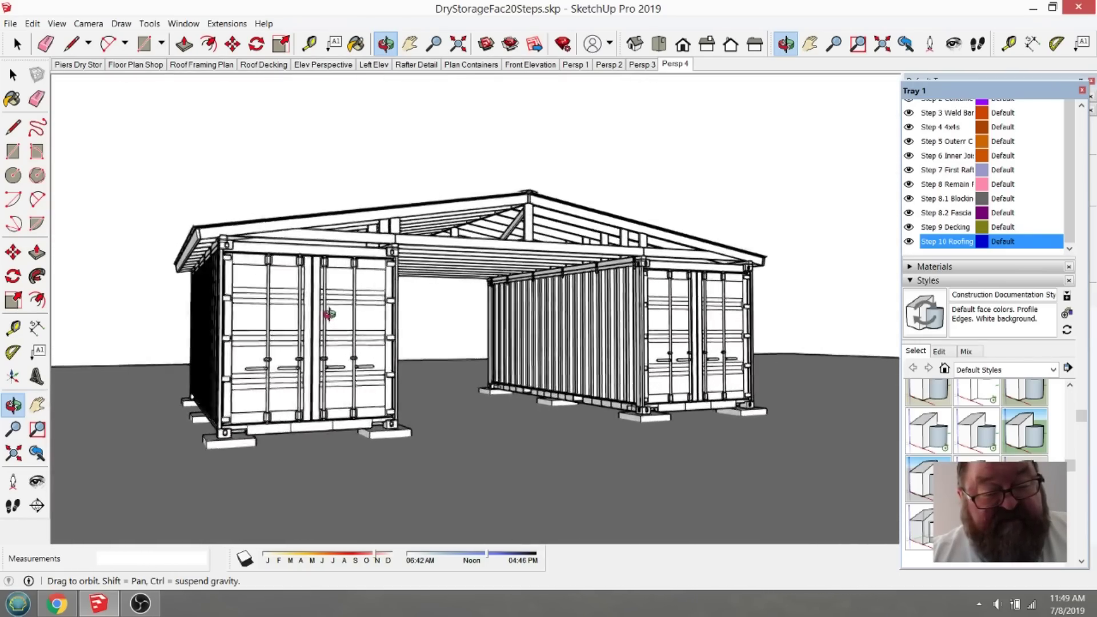
left_click_drag(328, 314, 221, 470)
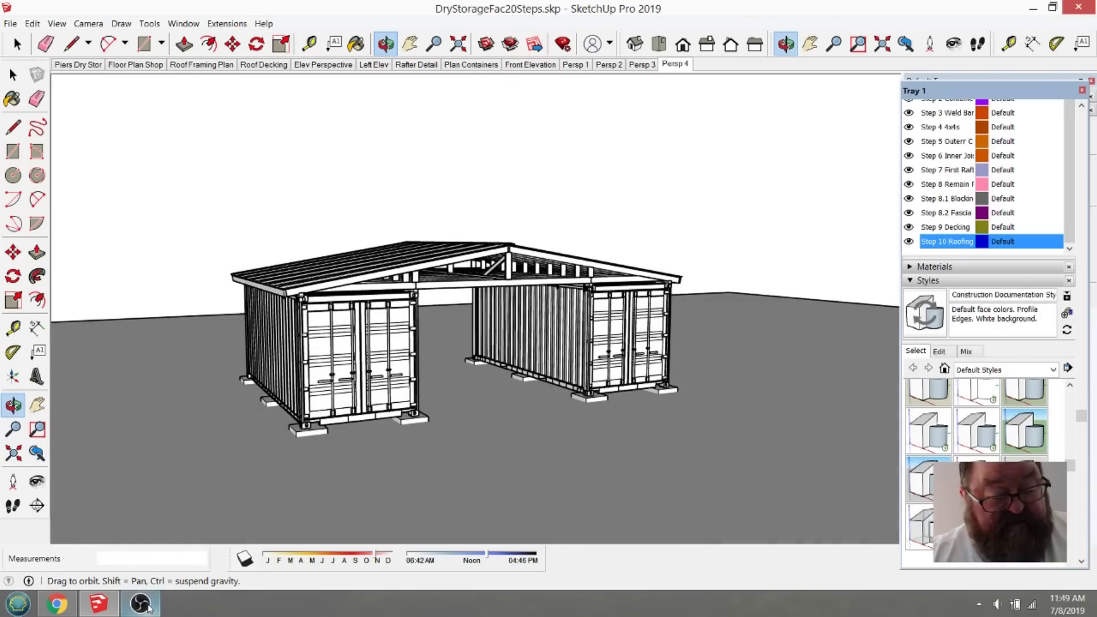